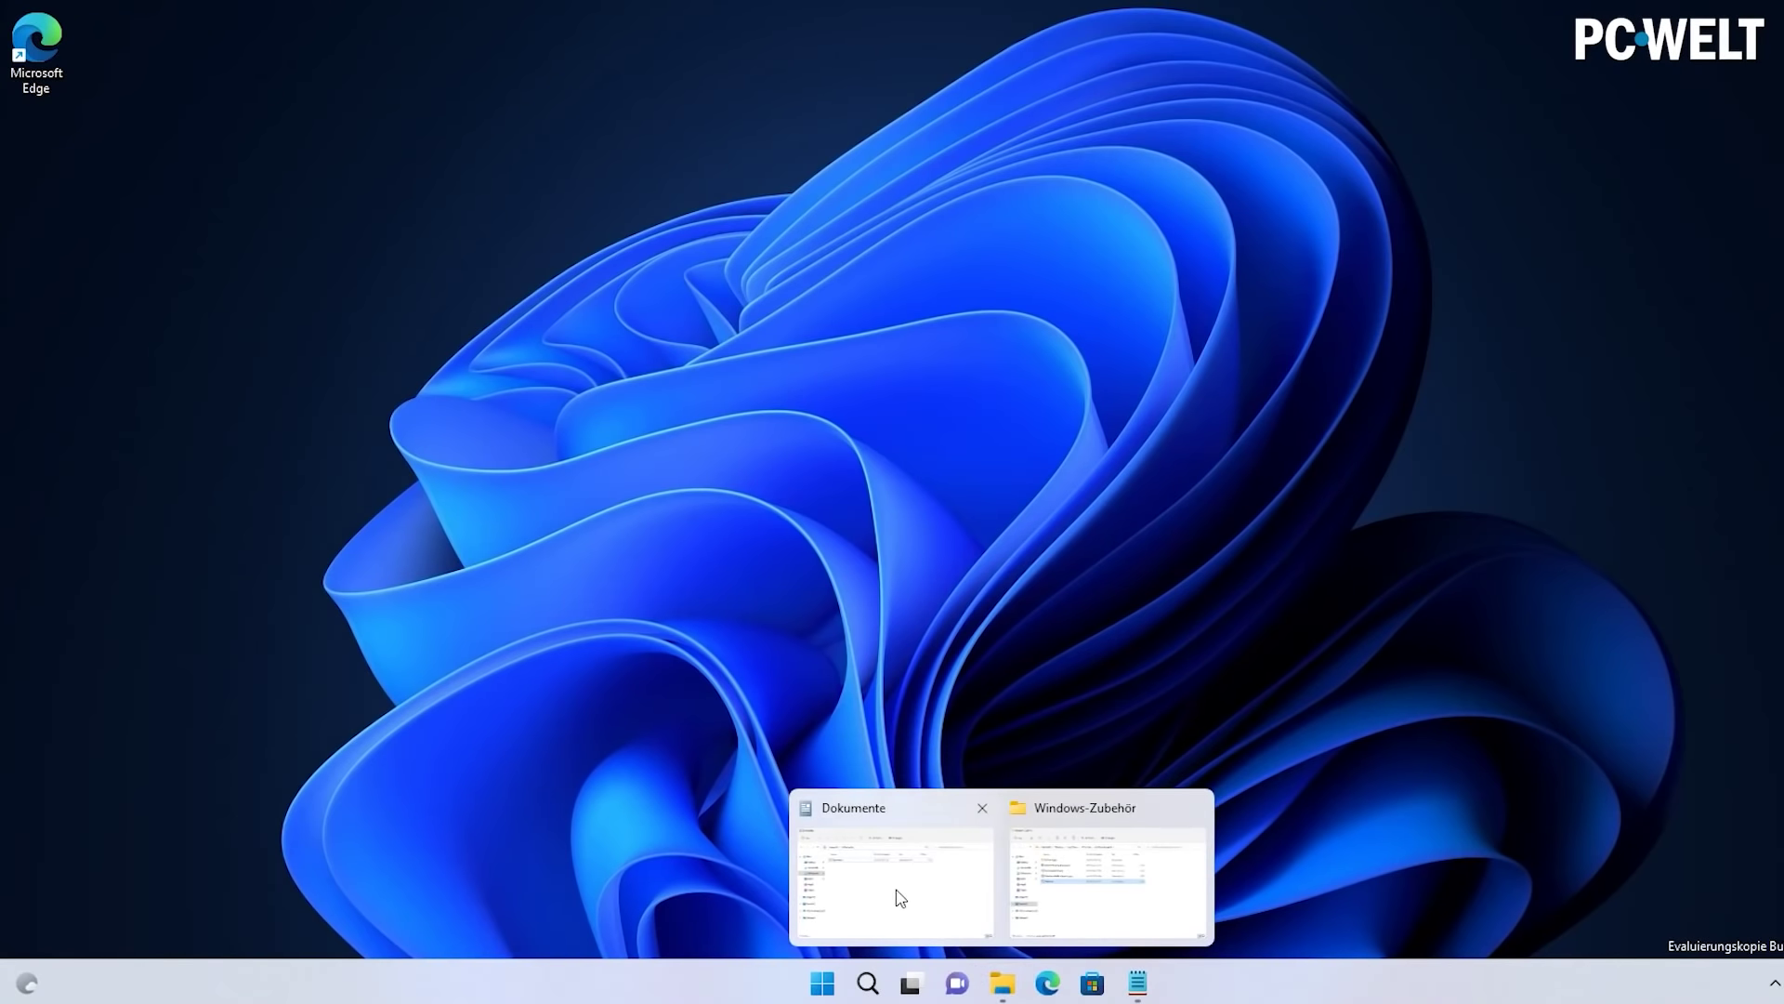
Bring the Dokumente folder window to the front and move the file into it.
{"action": "left_click", "coordinate": [906, 901]}
{"action": "left_click_drag", "start_coordinate": [656, 321], "coordinate": [881, 446]}
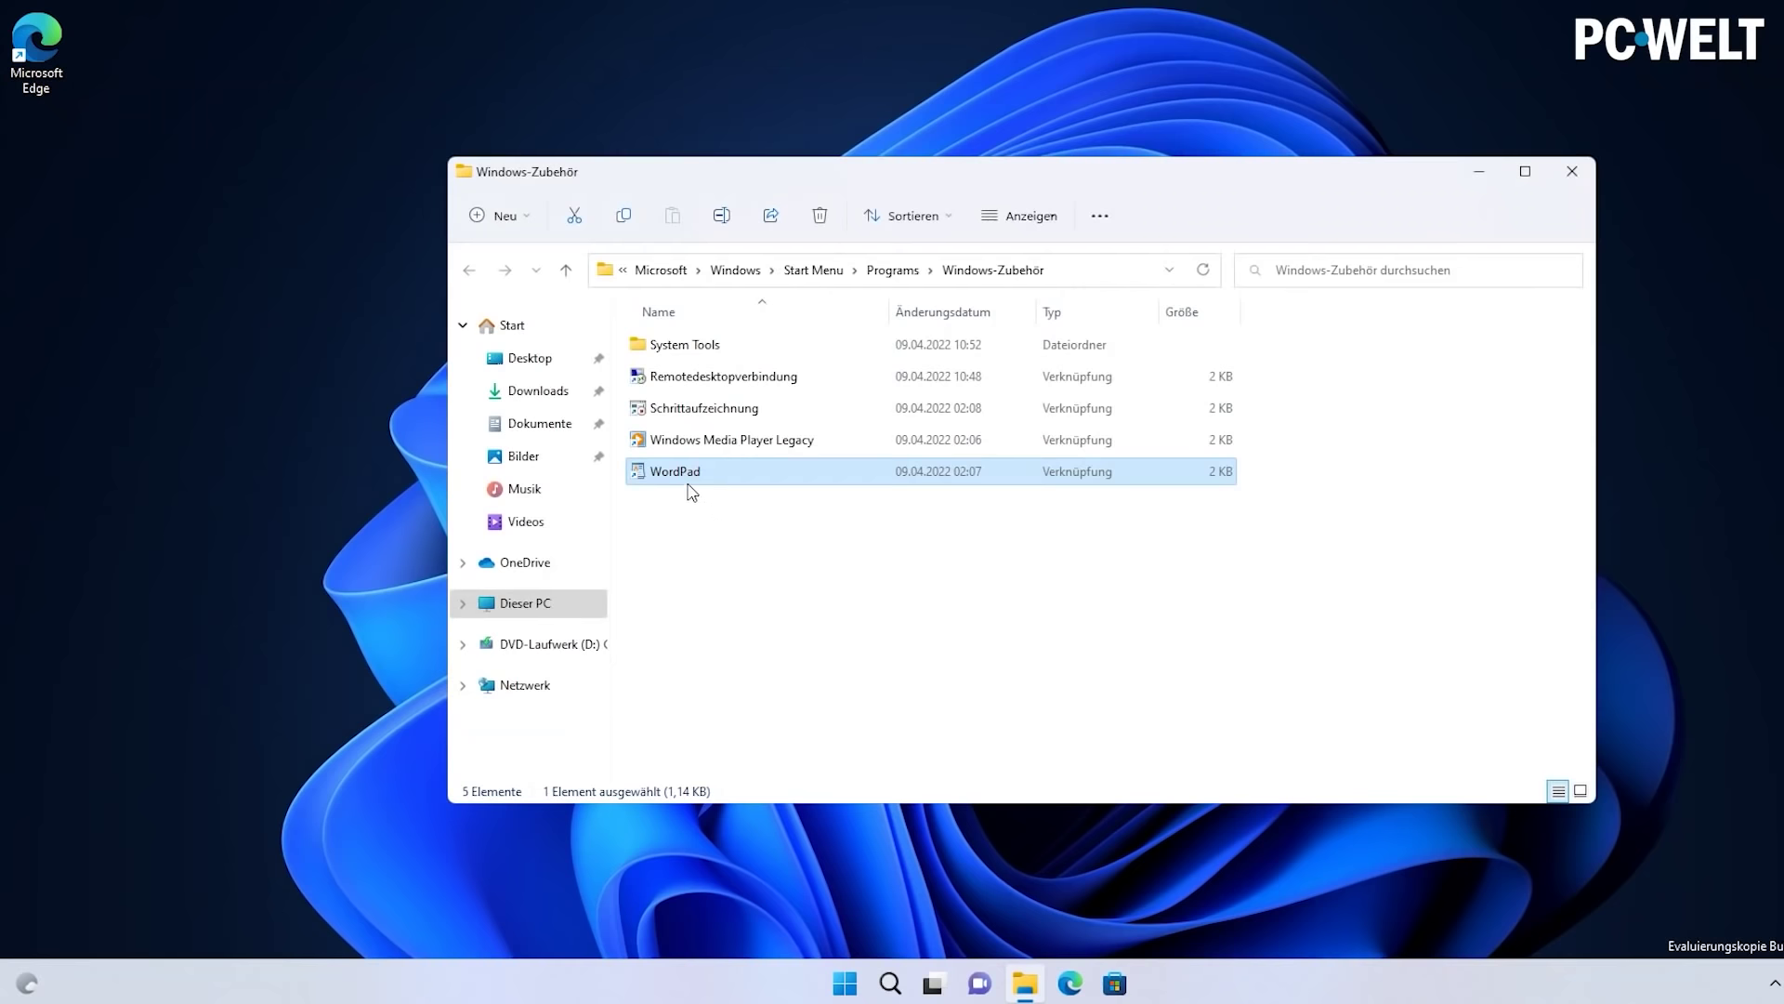
Pin the WordPad shortcut from Windows-Zubehör to the taskbar, then launch WordPad from there and close it.
{"action": "left_click_drag", "start_coordinate": [683, 475], "coordinate": [1136, 985]}
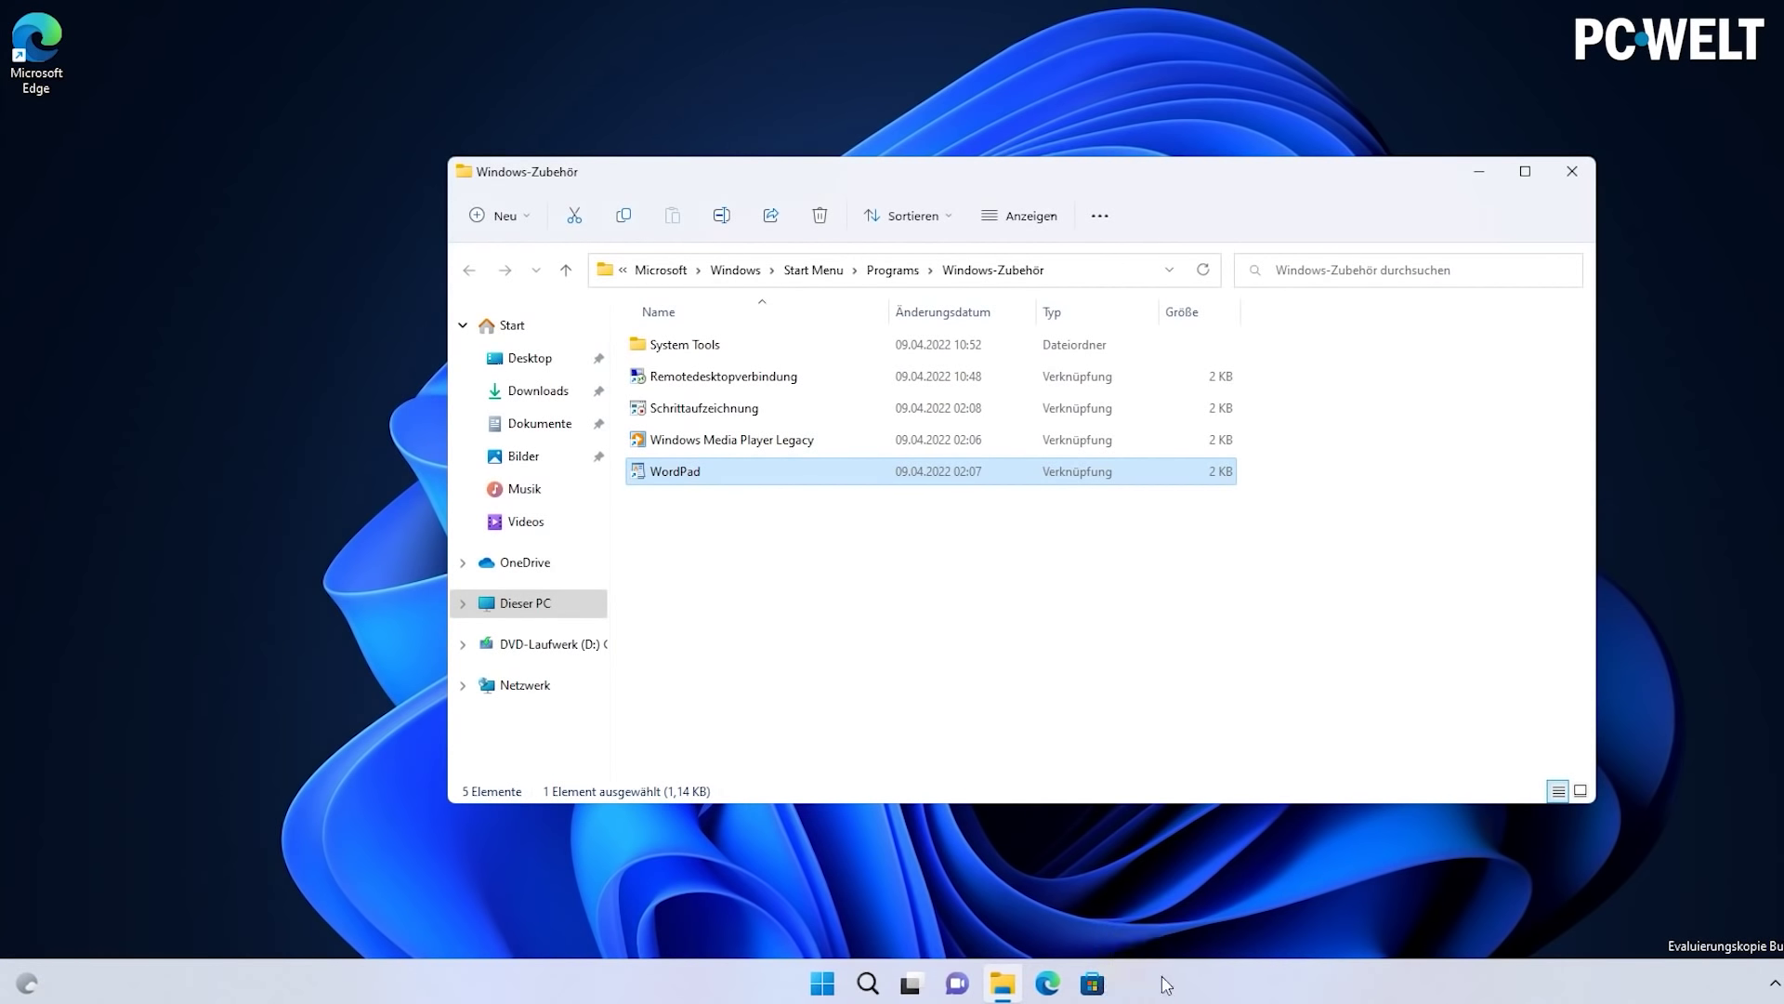
{"action": "left_click", "coordinate": [1137, 984]}
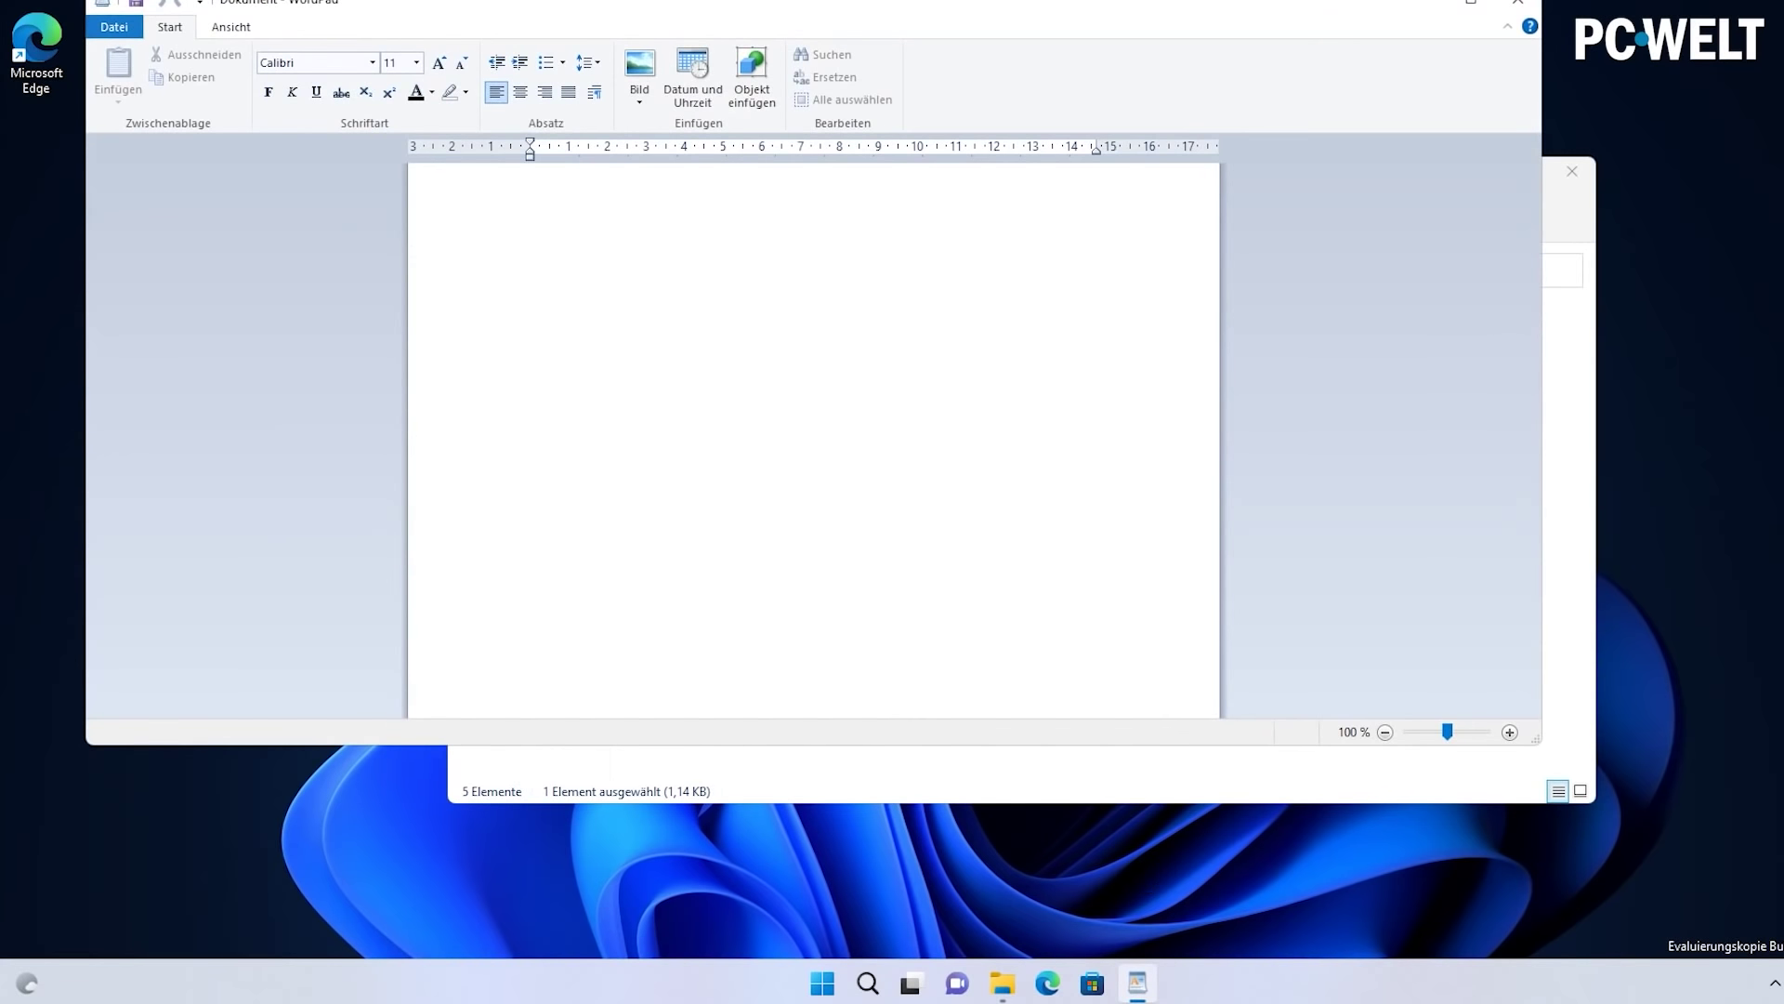
{"action": "left_click", "coordinate": [1515, 8]}
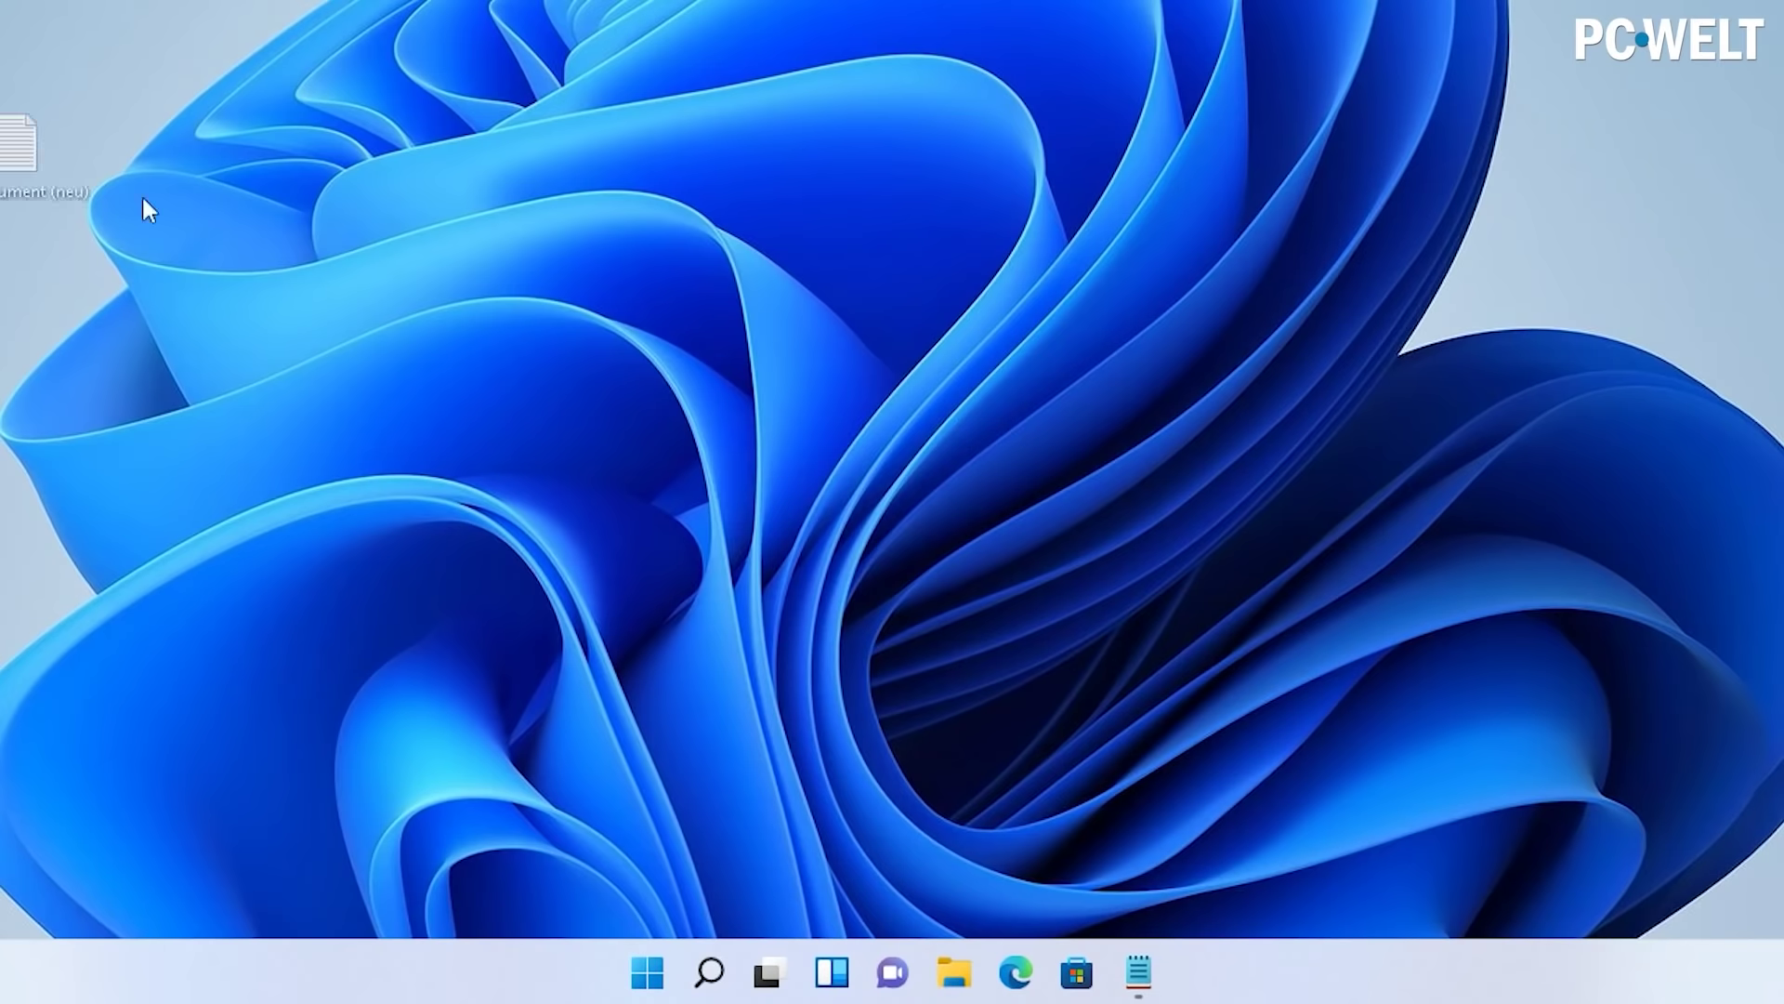
Try to move the text document from the desktop onto the taskbar.
{"action": "left_click_drag", "start_coordinate": [409, 411], "coordinate": [1148, 973]}
{"action": "left_click_drag", "start_coordinate": [688, 433], "coordinate": [1060, 996]}
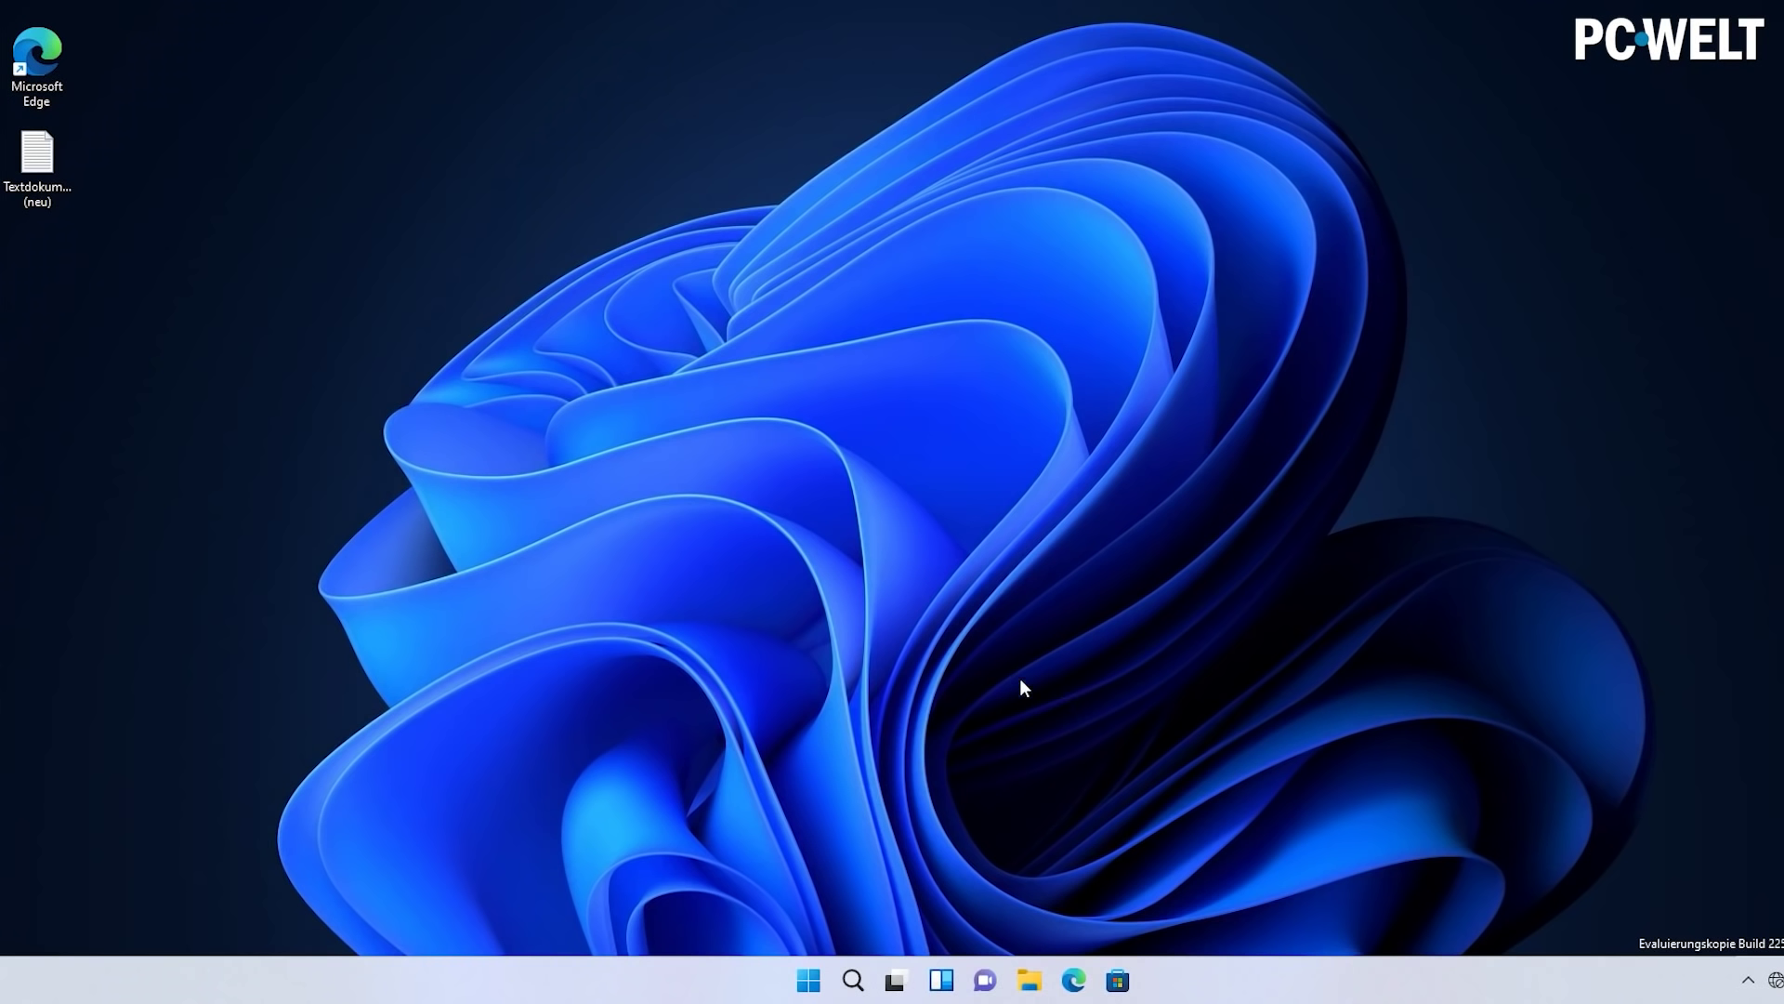
Open File Explorer and add two tabs, one showing the Dokumente folder and one showing the Desktop folder.
{"action": "left_click", "coordinate": [1029, 973]}
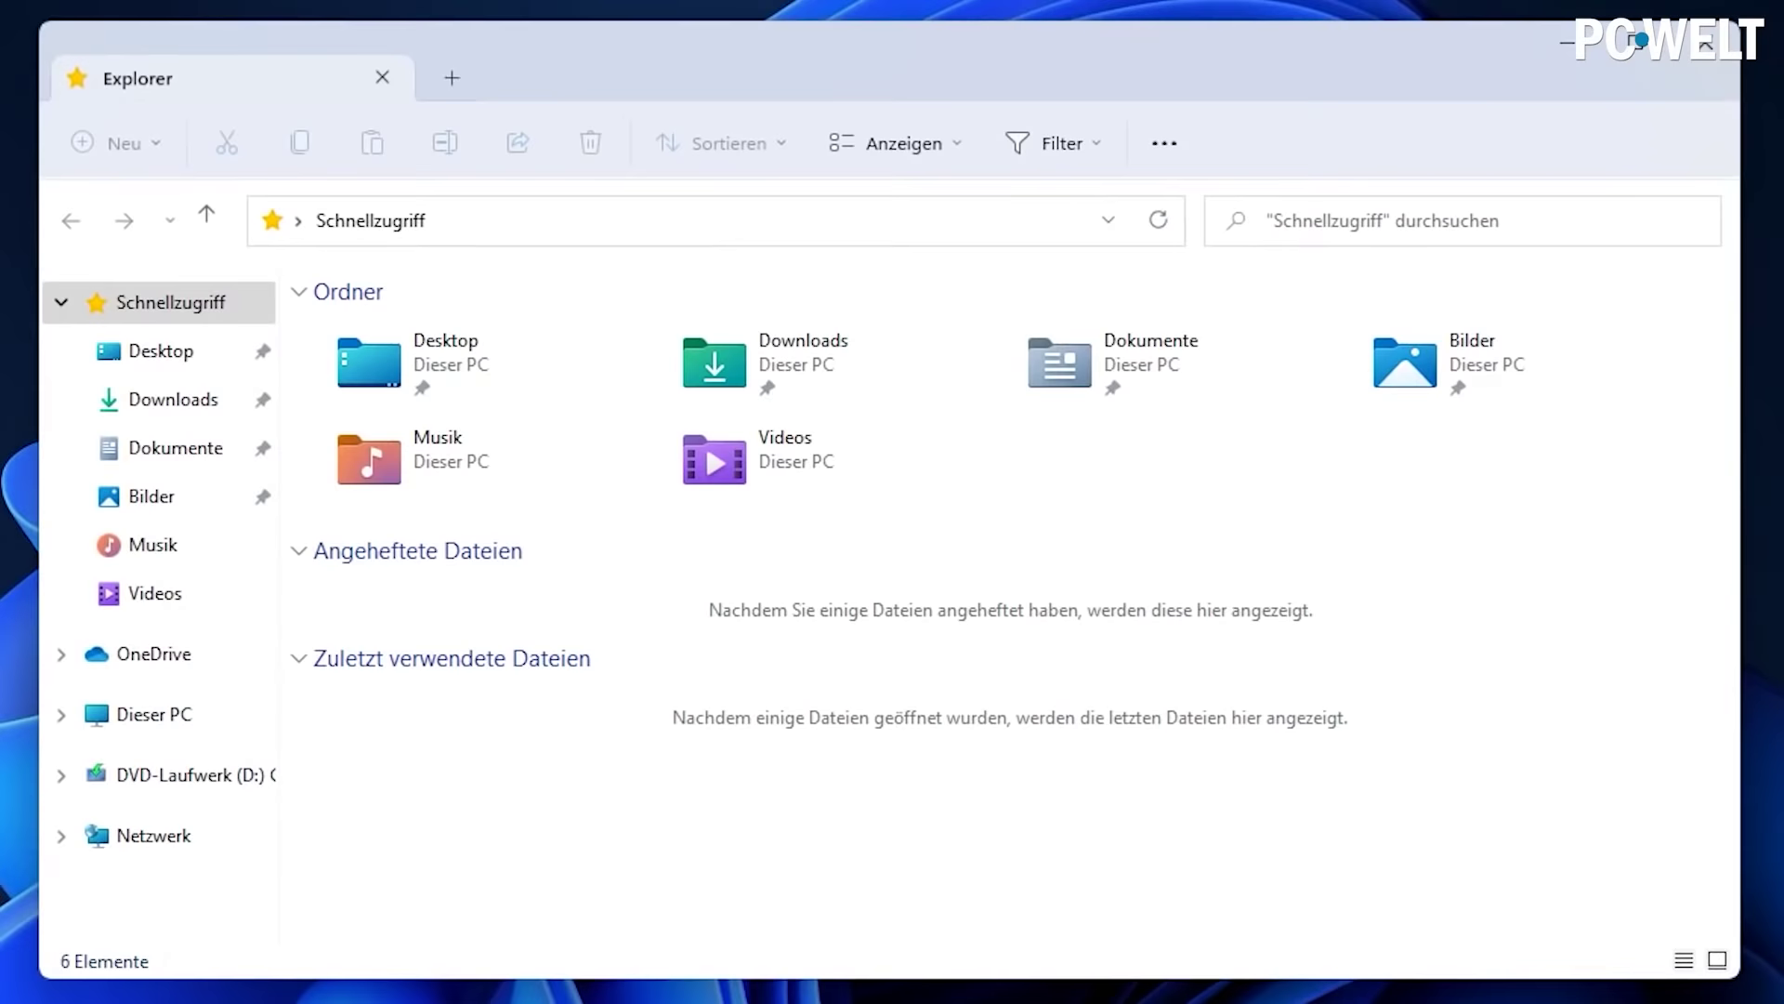
{"action": "left_click", "coordinate": [444, 76]}
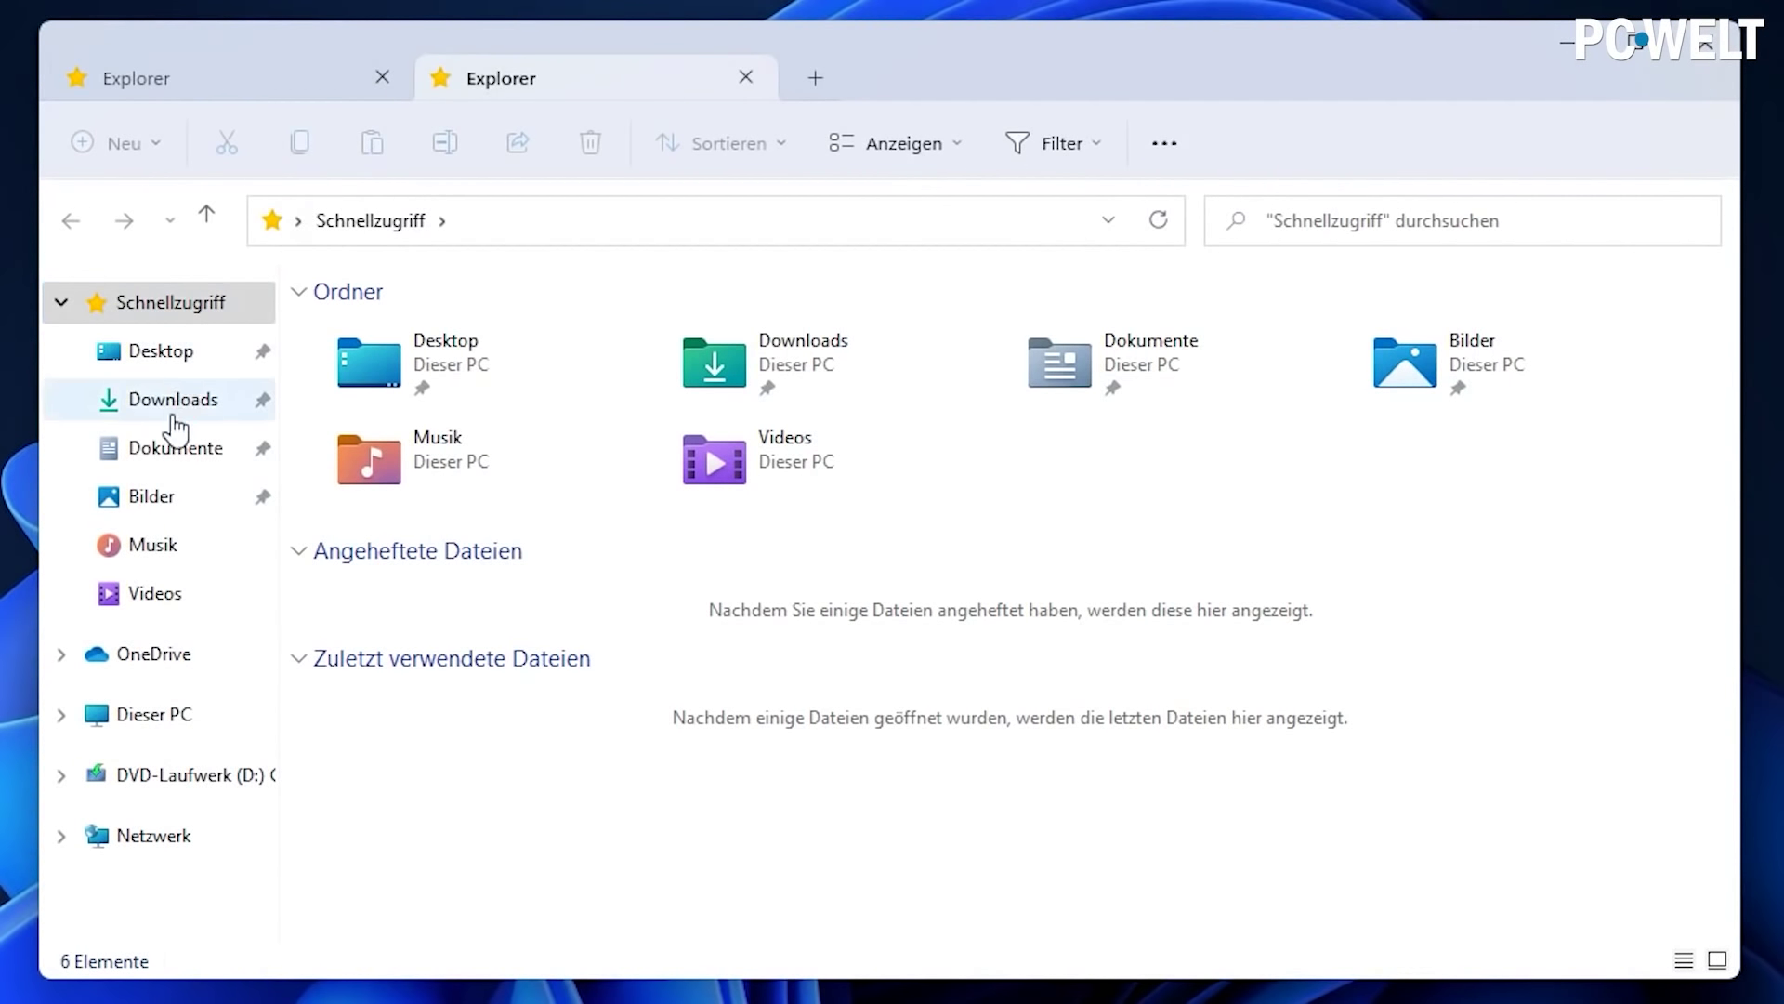
{"action": "left_click", "coordinate": [170, 446]}
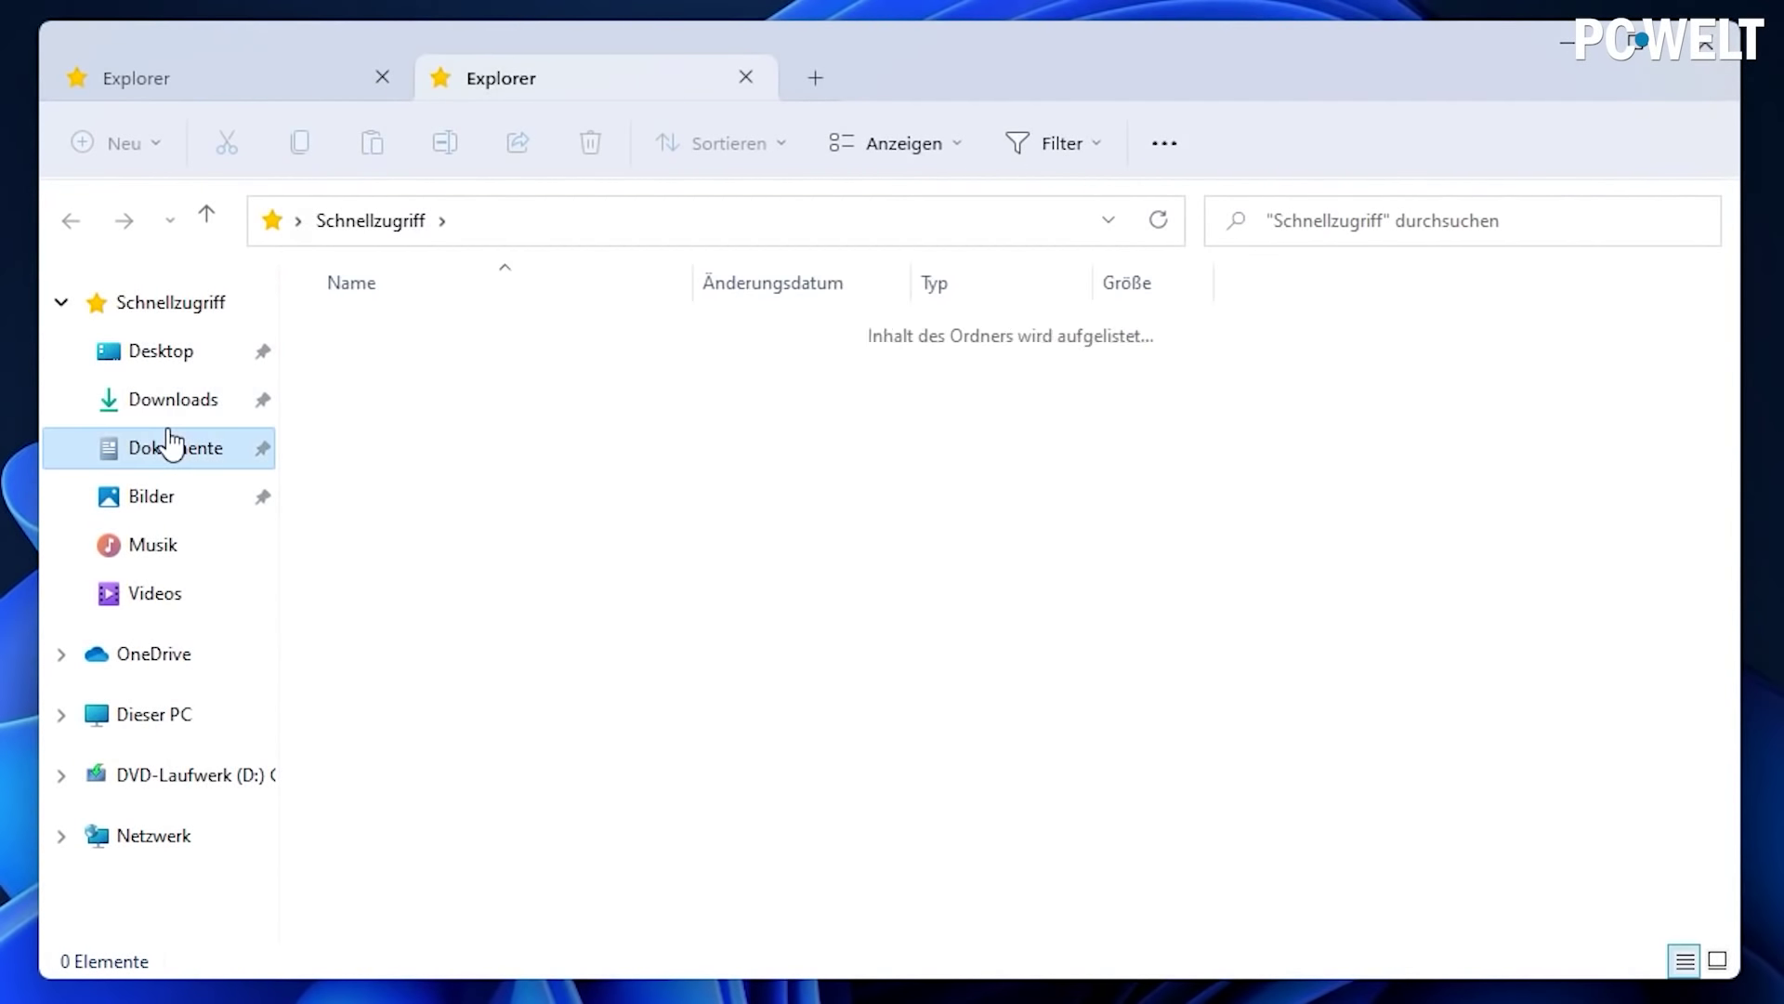
{"action": "left_click", "coordinate": [816, 83]}
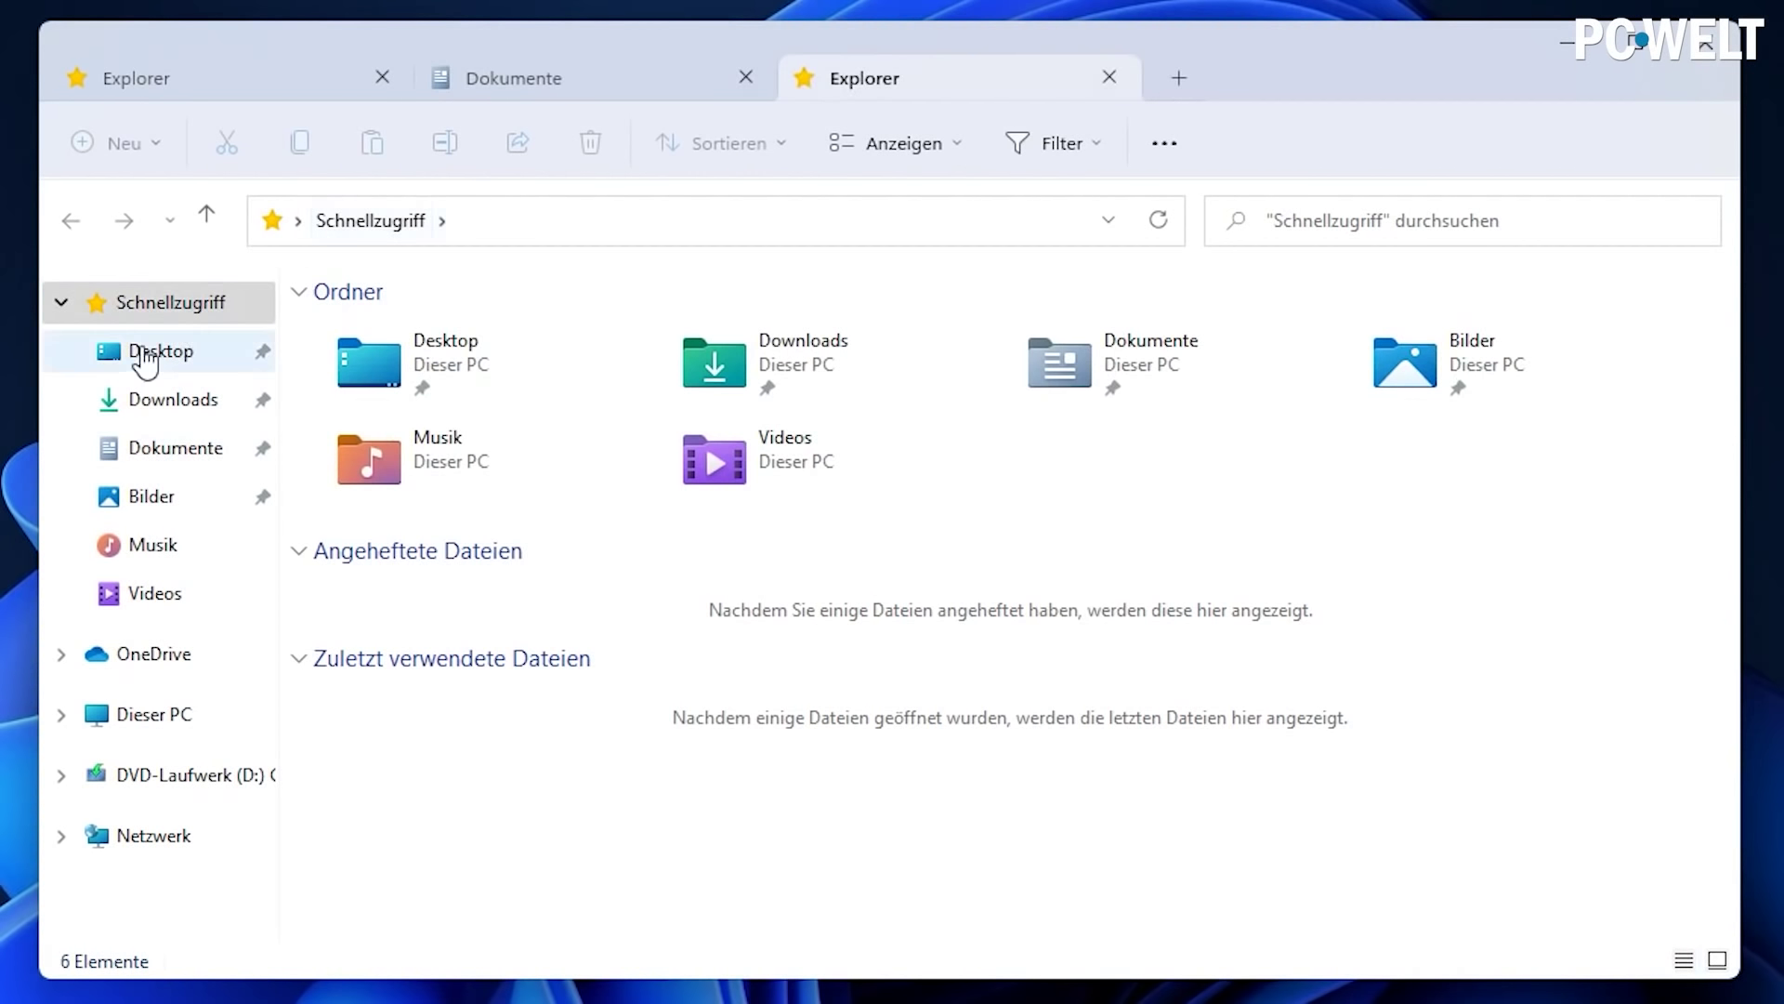
{"action": "left_click", "coordinate": [139, 356]}
Try to move Textdokument (neu) from the Desktop tab onto the Dokumente tab and check both folders.
{"action": "left_click_drag", "start_coordinate": [402, 378], "coordinate": [595, 83]}
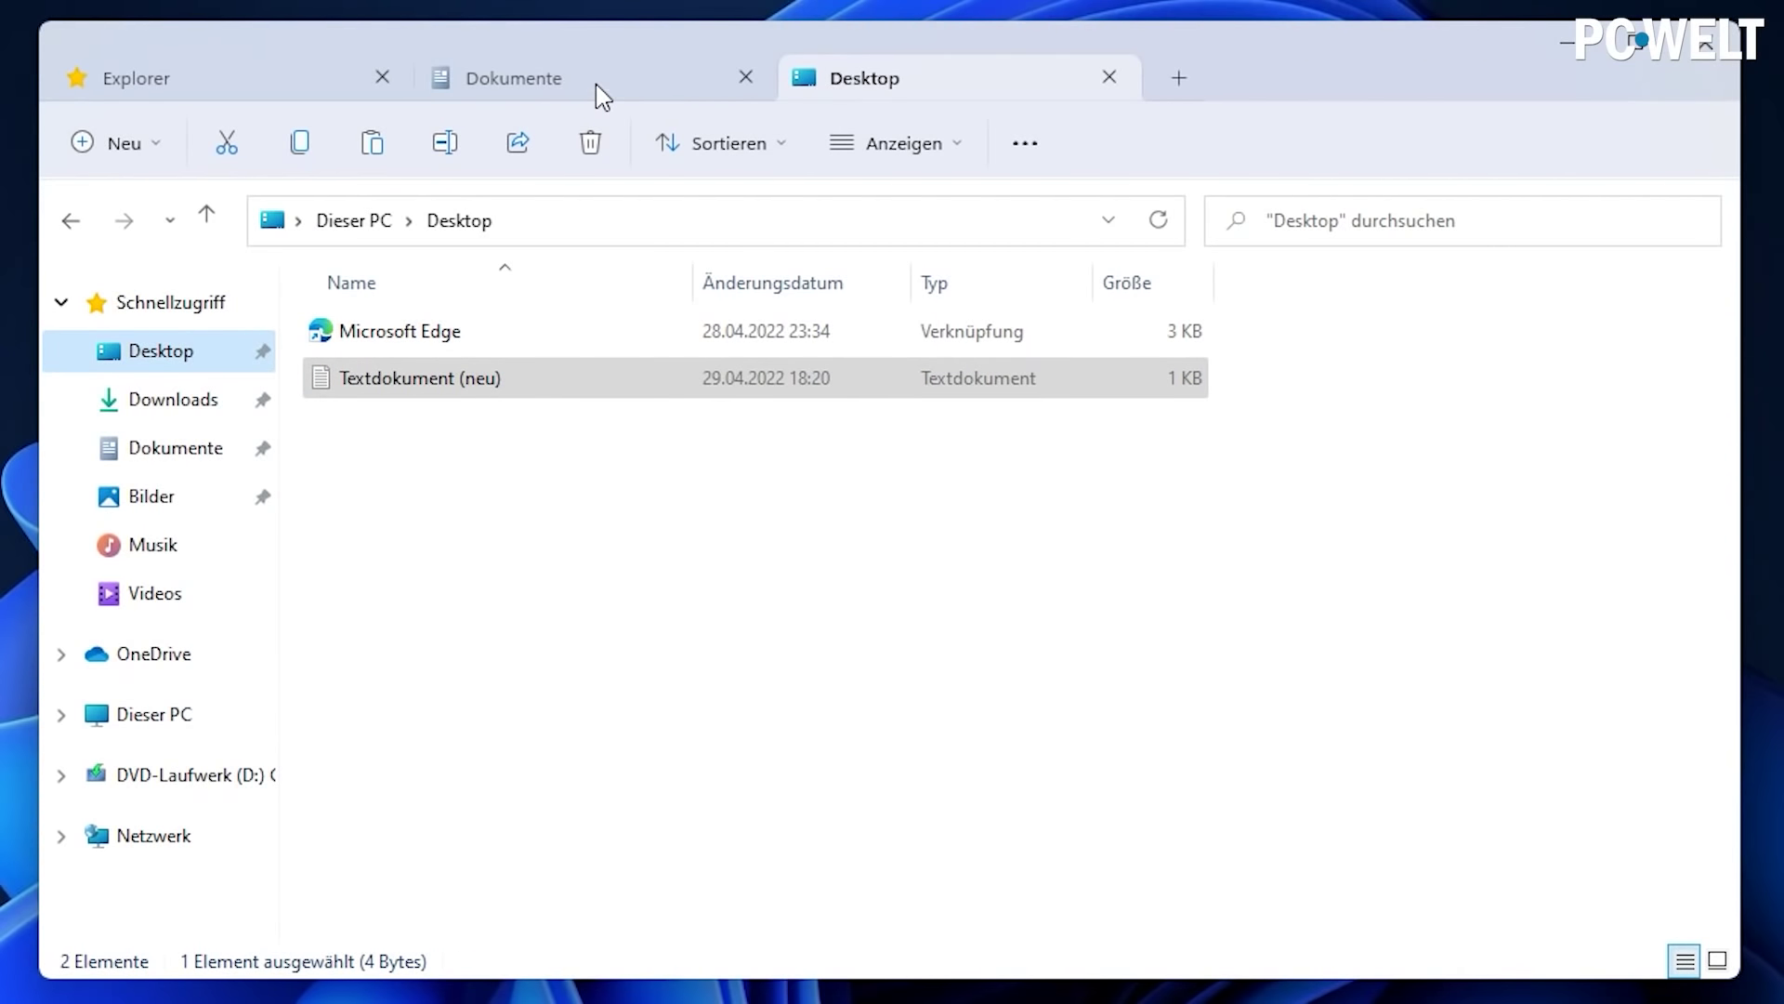
{"action": "left_click", "coordinate": [594, 84]}
{"action": "left_click", "coordinate": [877, 82]}
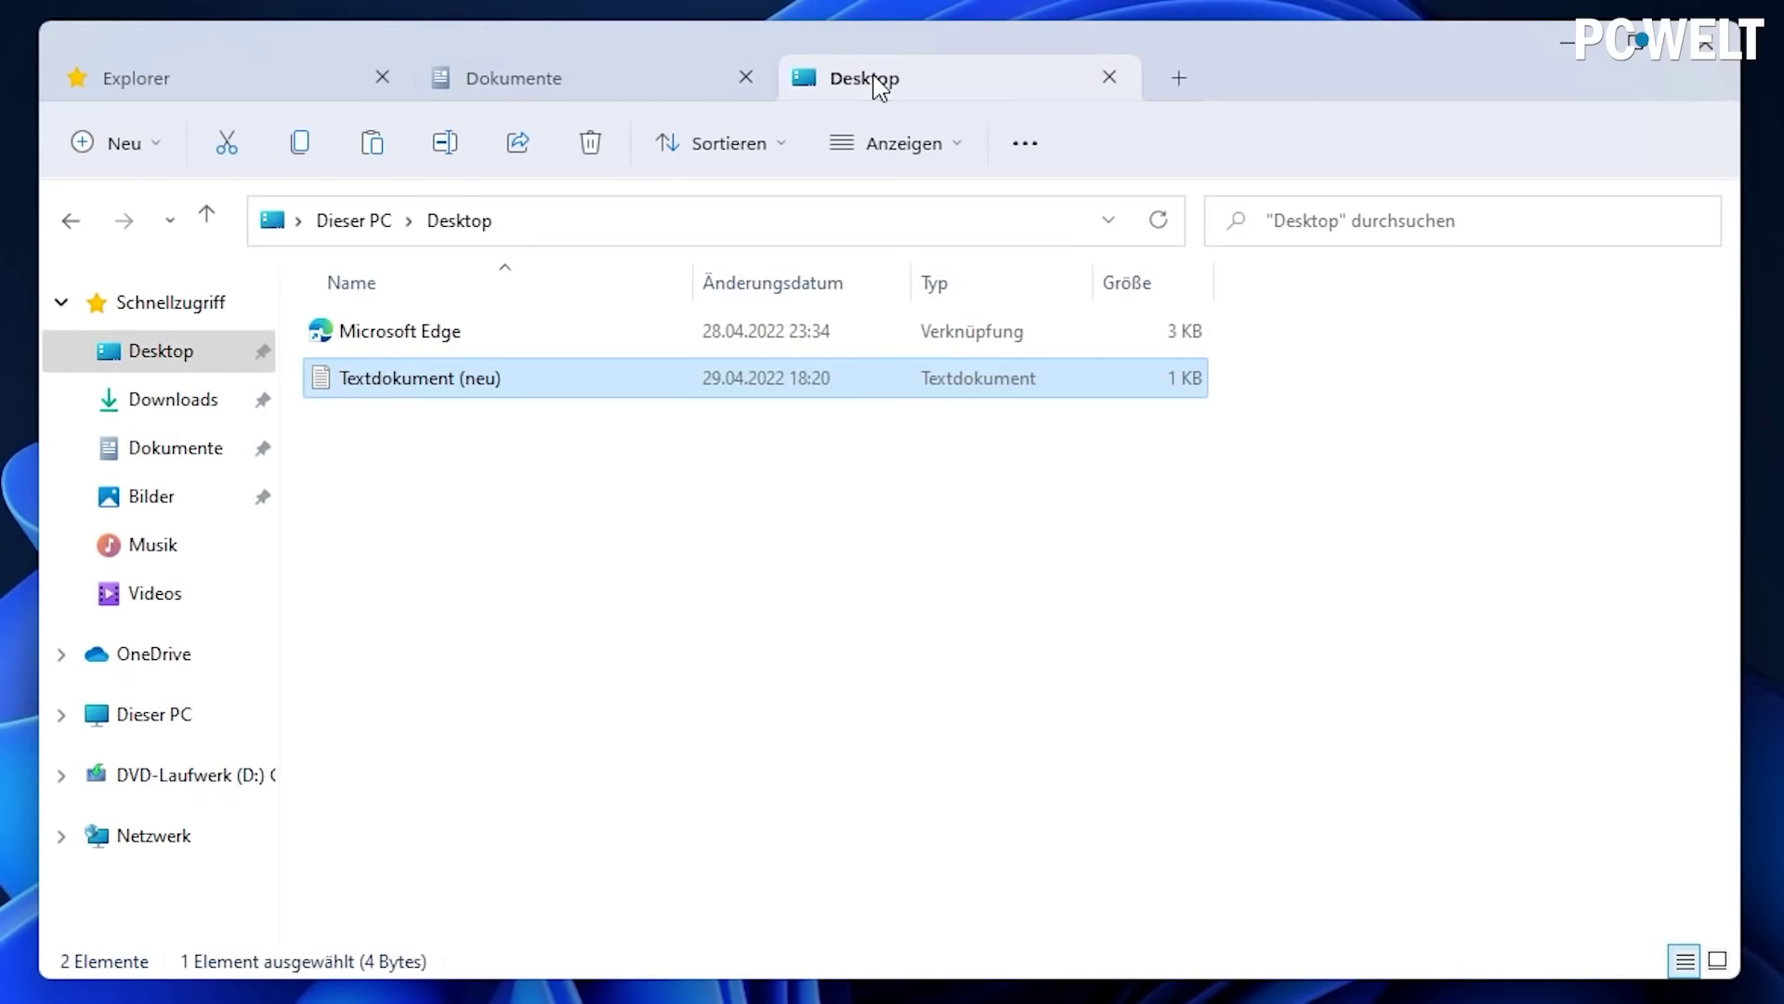
{"action": "left_click", "coordinate": [604, 88]}
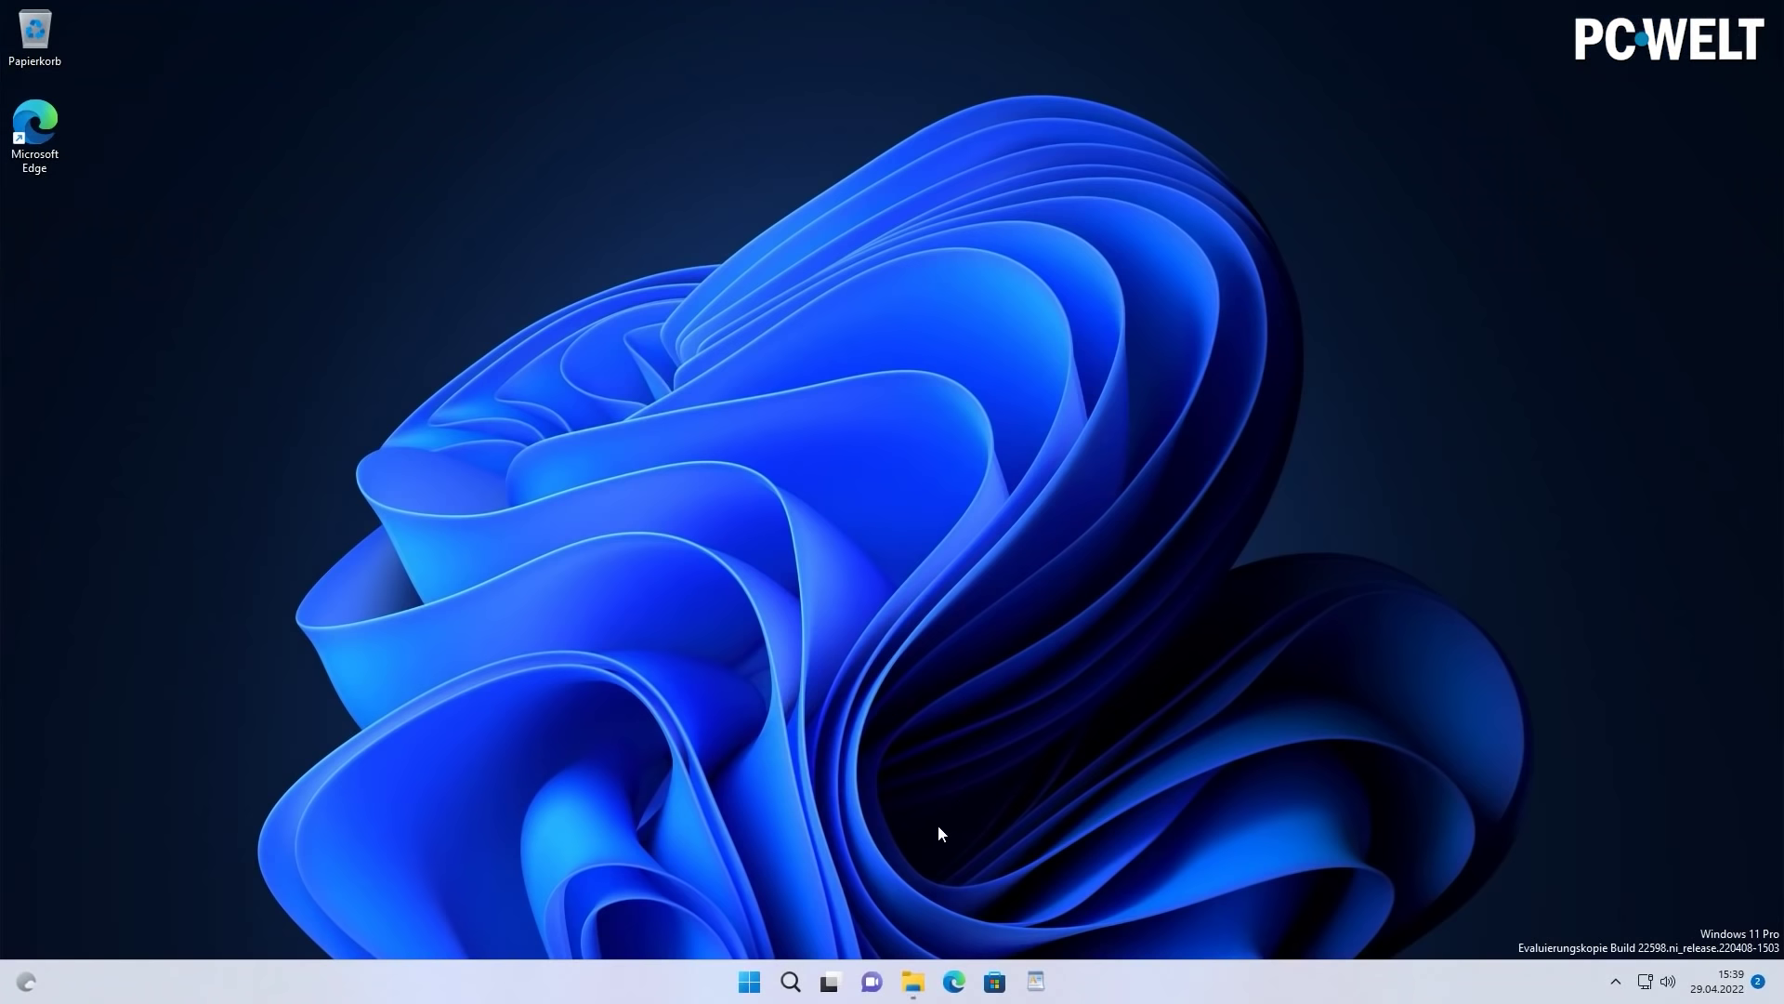
Show File Explorer's Start page, add Dokument 1 from the Dokumente folder to Favoriten and open it.
{"action": "left_click", "coordinate": [913, 982]}
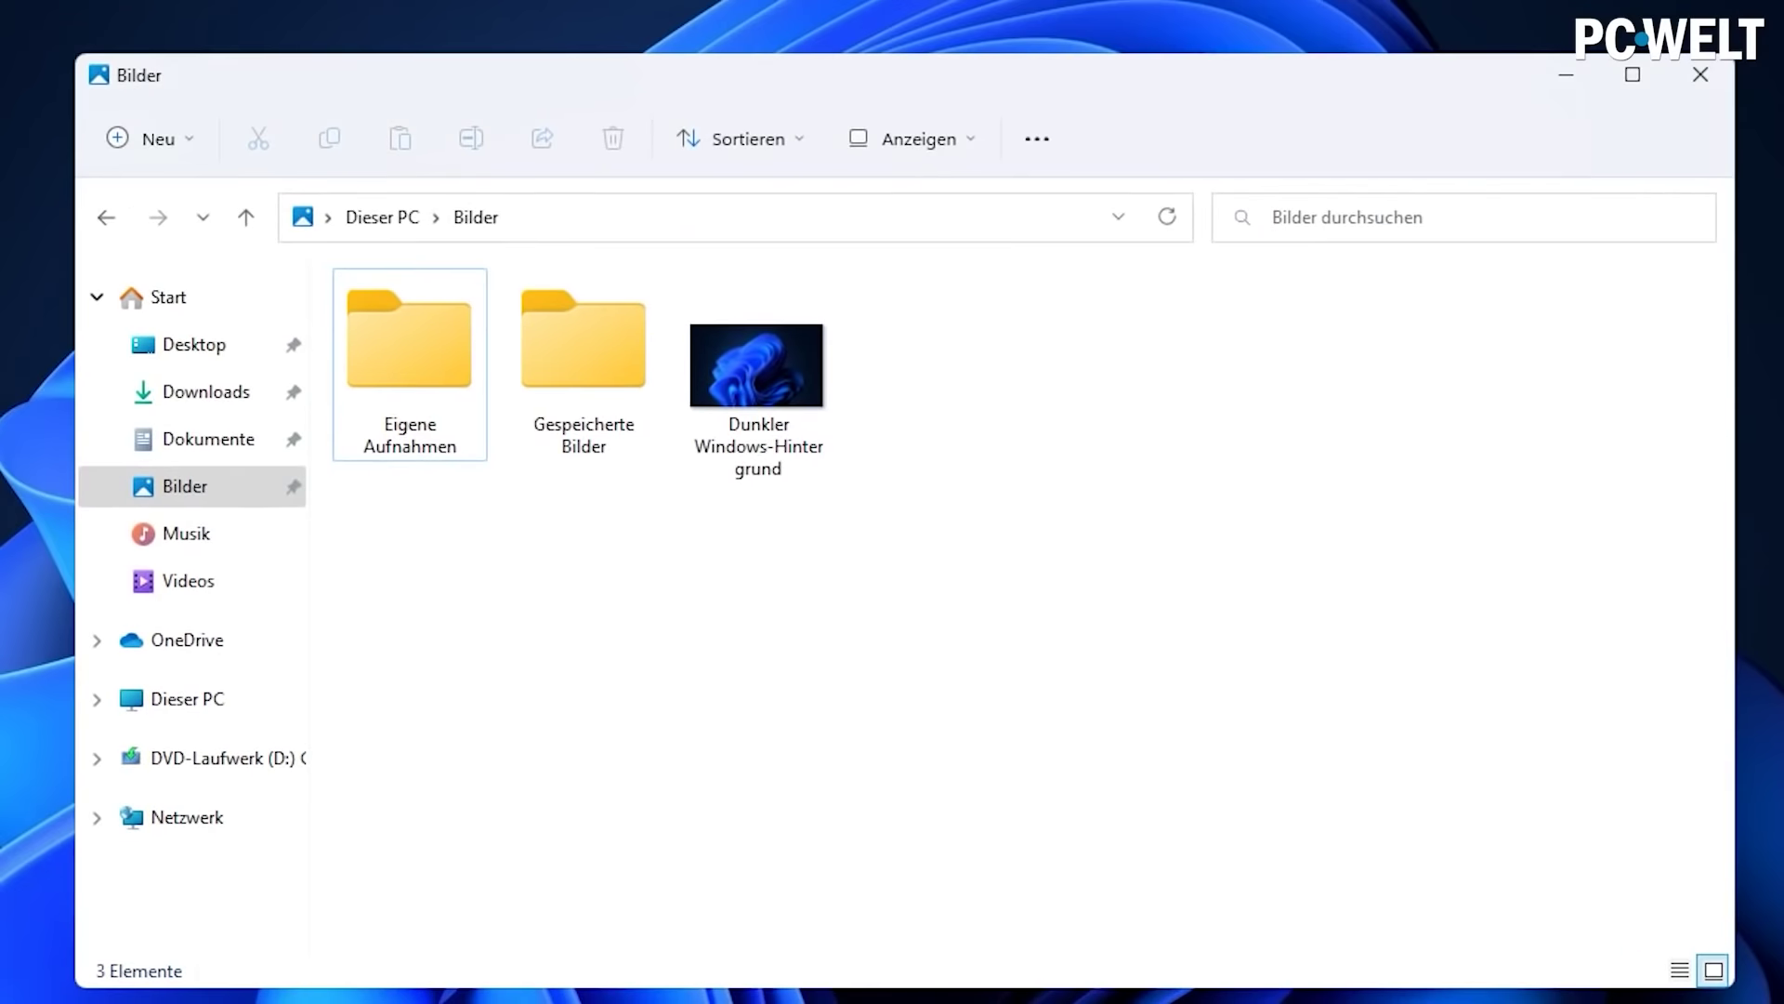
{"action": "left_click", "coordinate": [193, 297]}
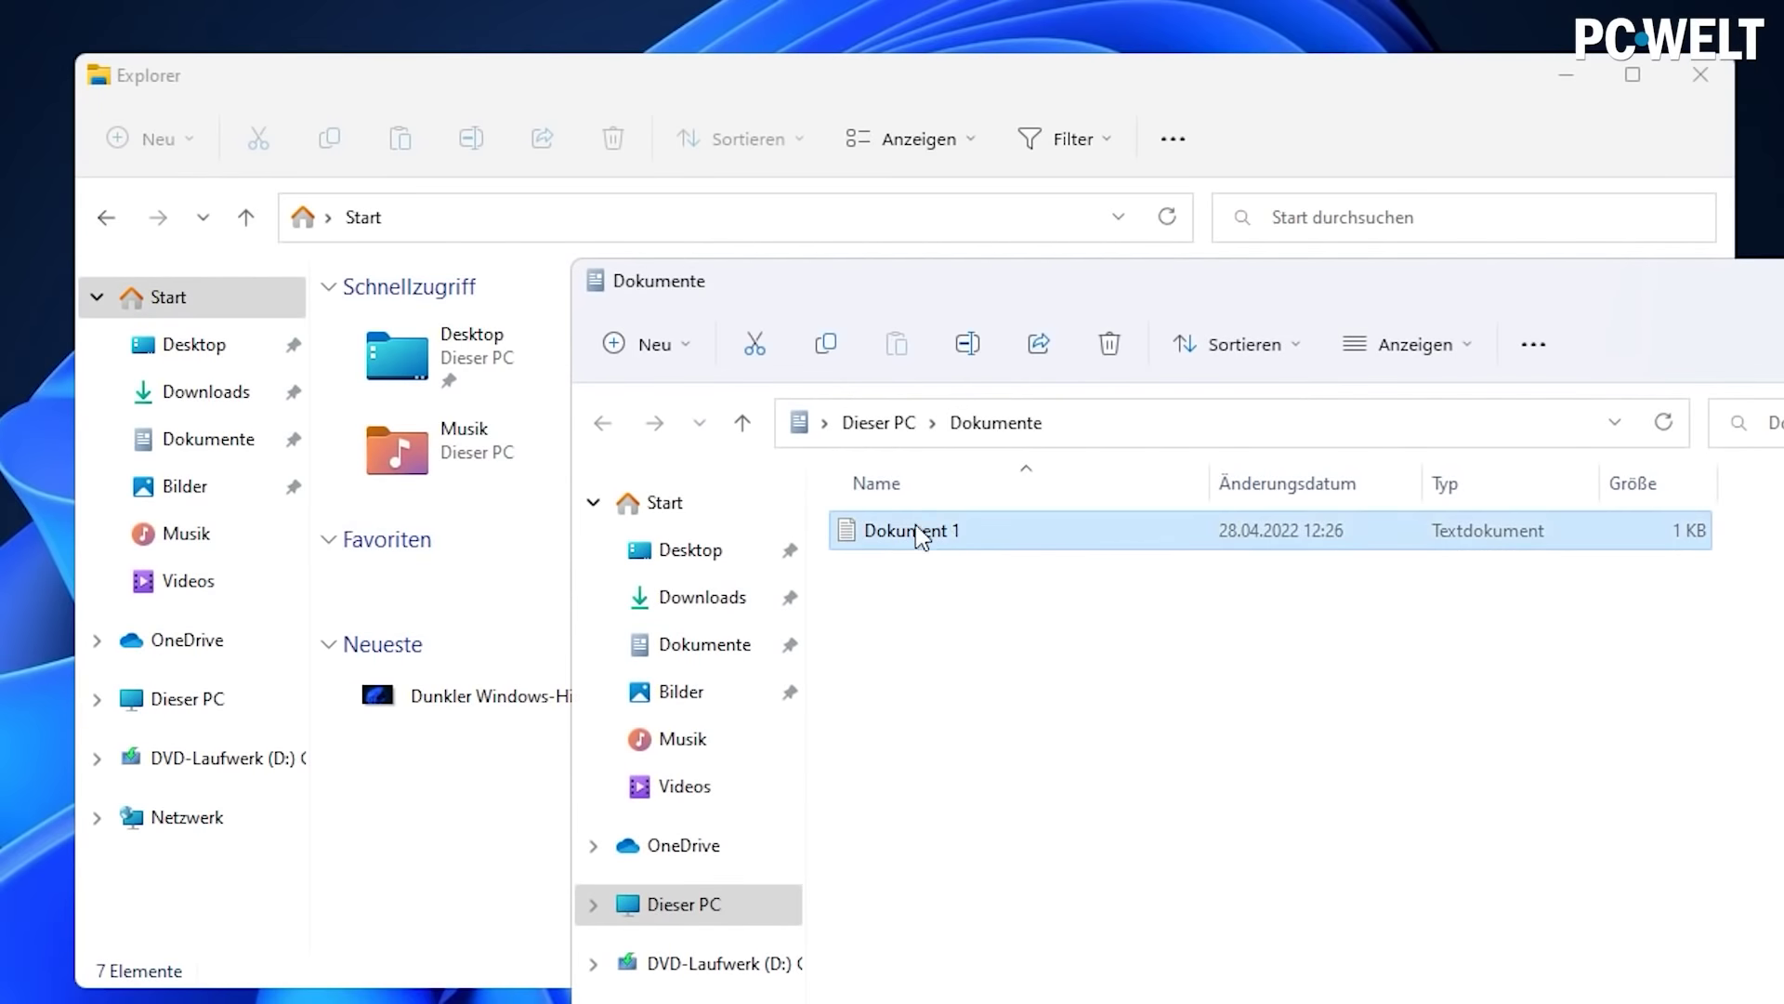
{"action": "left_click_drag", "start_coordinate": [917, 526], "coordinate": [432, 591]}
{"action": "left_click", "coordinate": [480, 905]}
{"action": "double_click", "coordinate": [482, 595]}
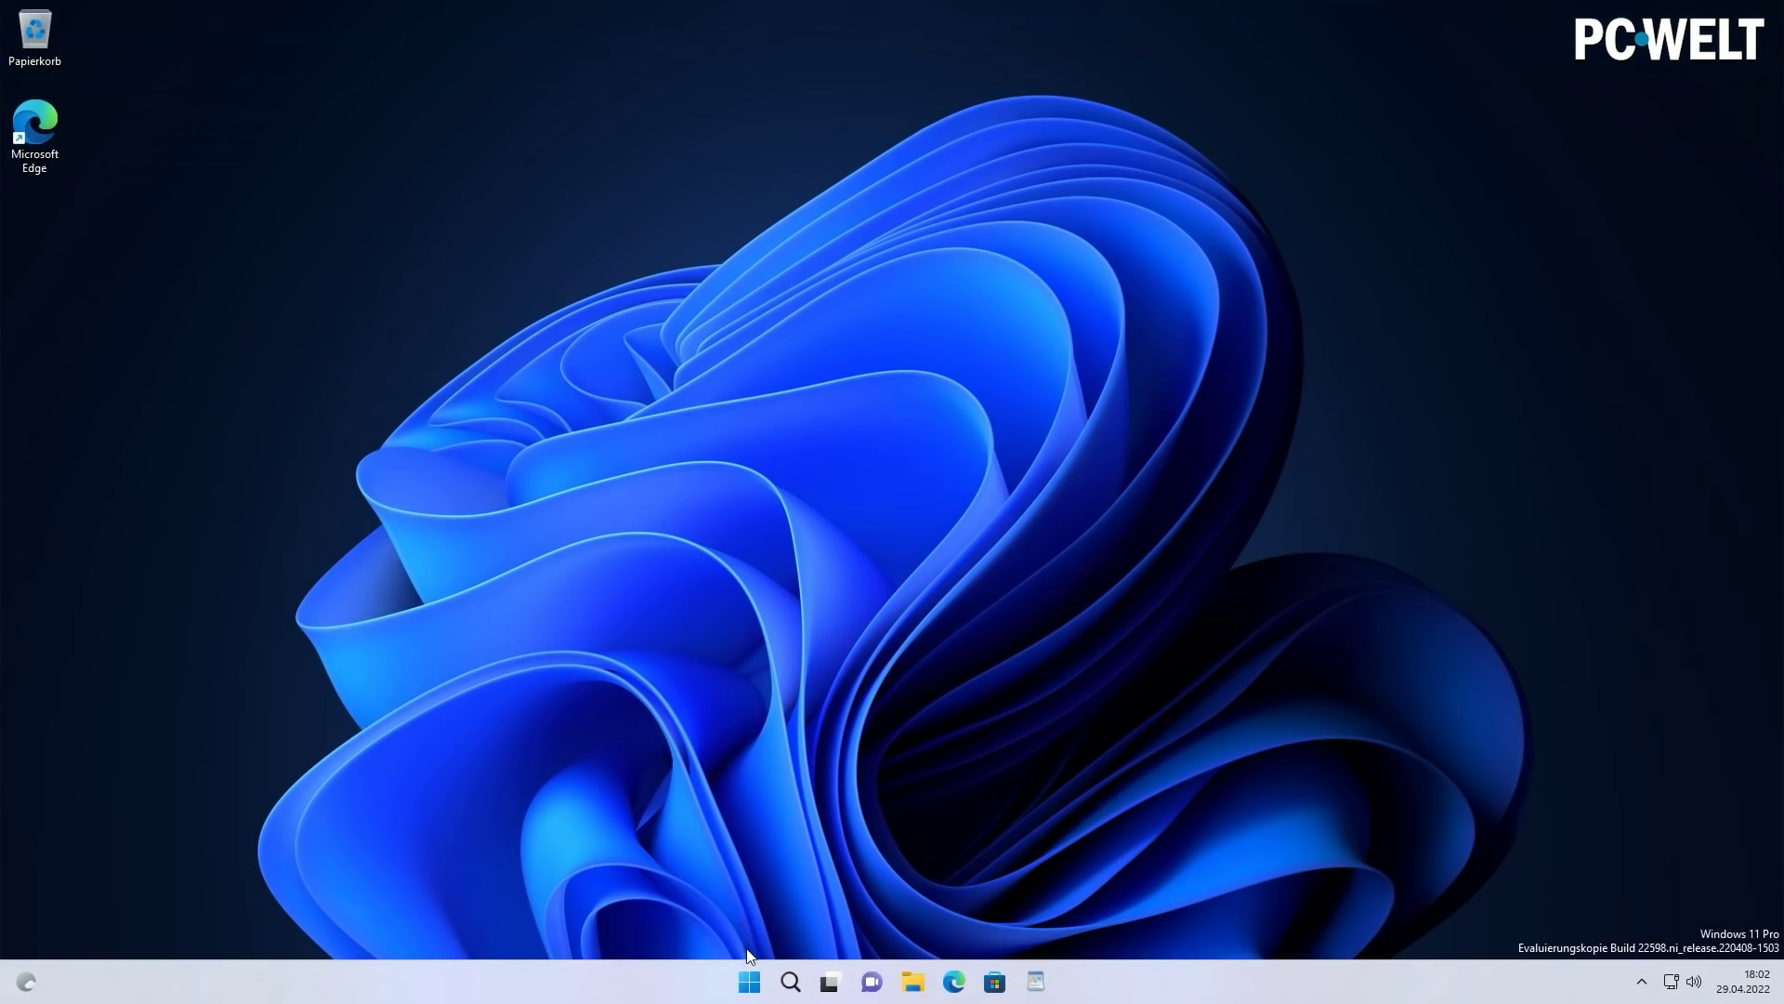
Group the pinned Instagram, TikTok and Facebook apps in a Start menu folder named Soziale Netzwerke.
{"action": "left_click", "coordinate": [749, 979]}
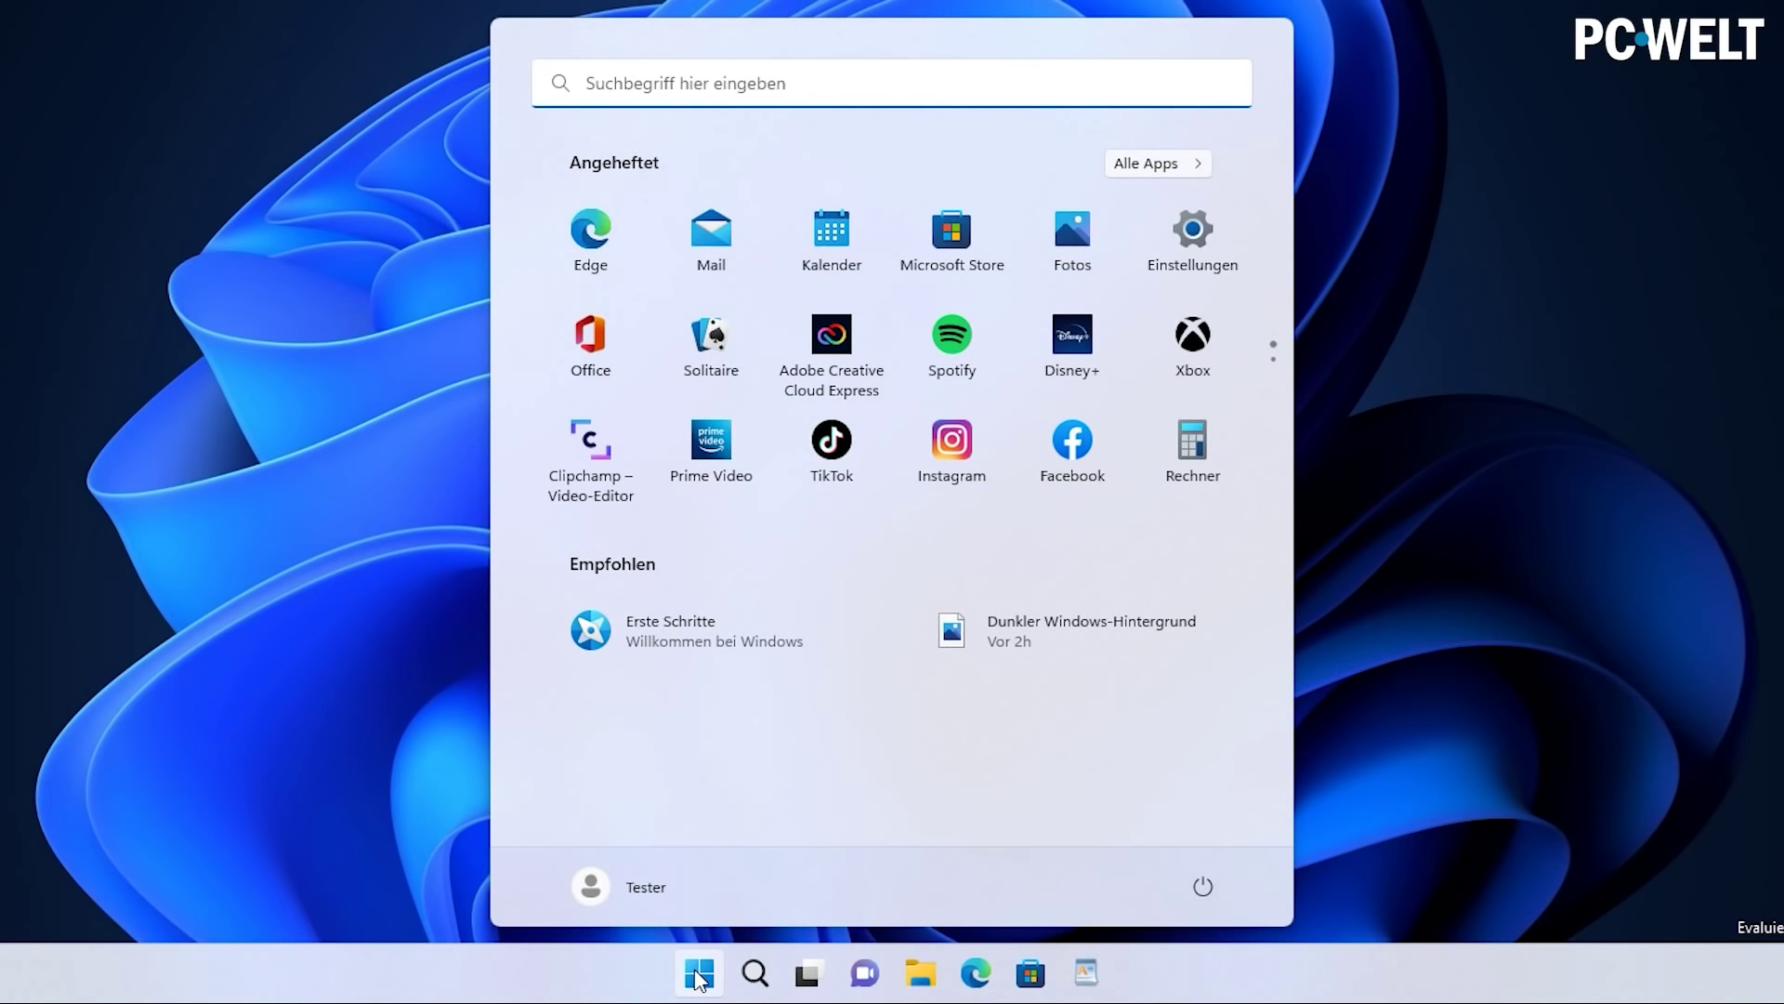
{"action": "mouse_move", "coordinate": [839, 462]}
{"action": "left_mouse_down"}
{"action": "mouse_move", "coordinate": [950, 453]}
{"action": "mouse_move", "coordinate": [850, 455]}
{"action": "left_mouse_up"}
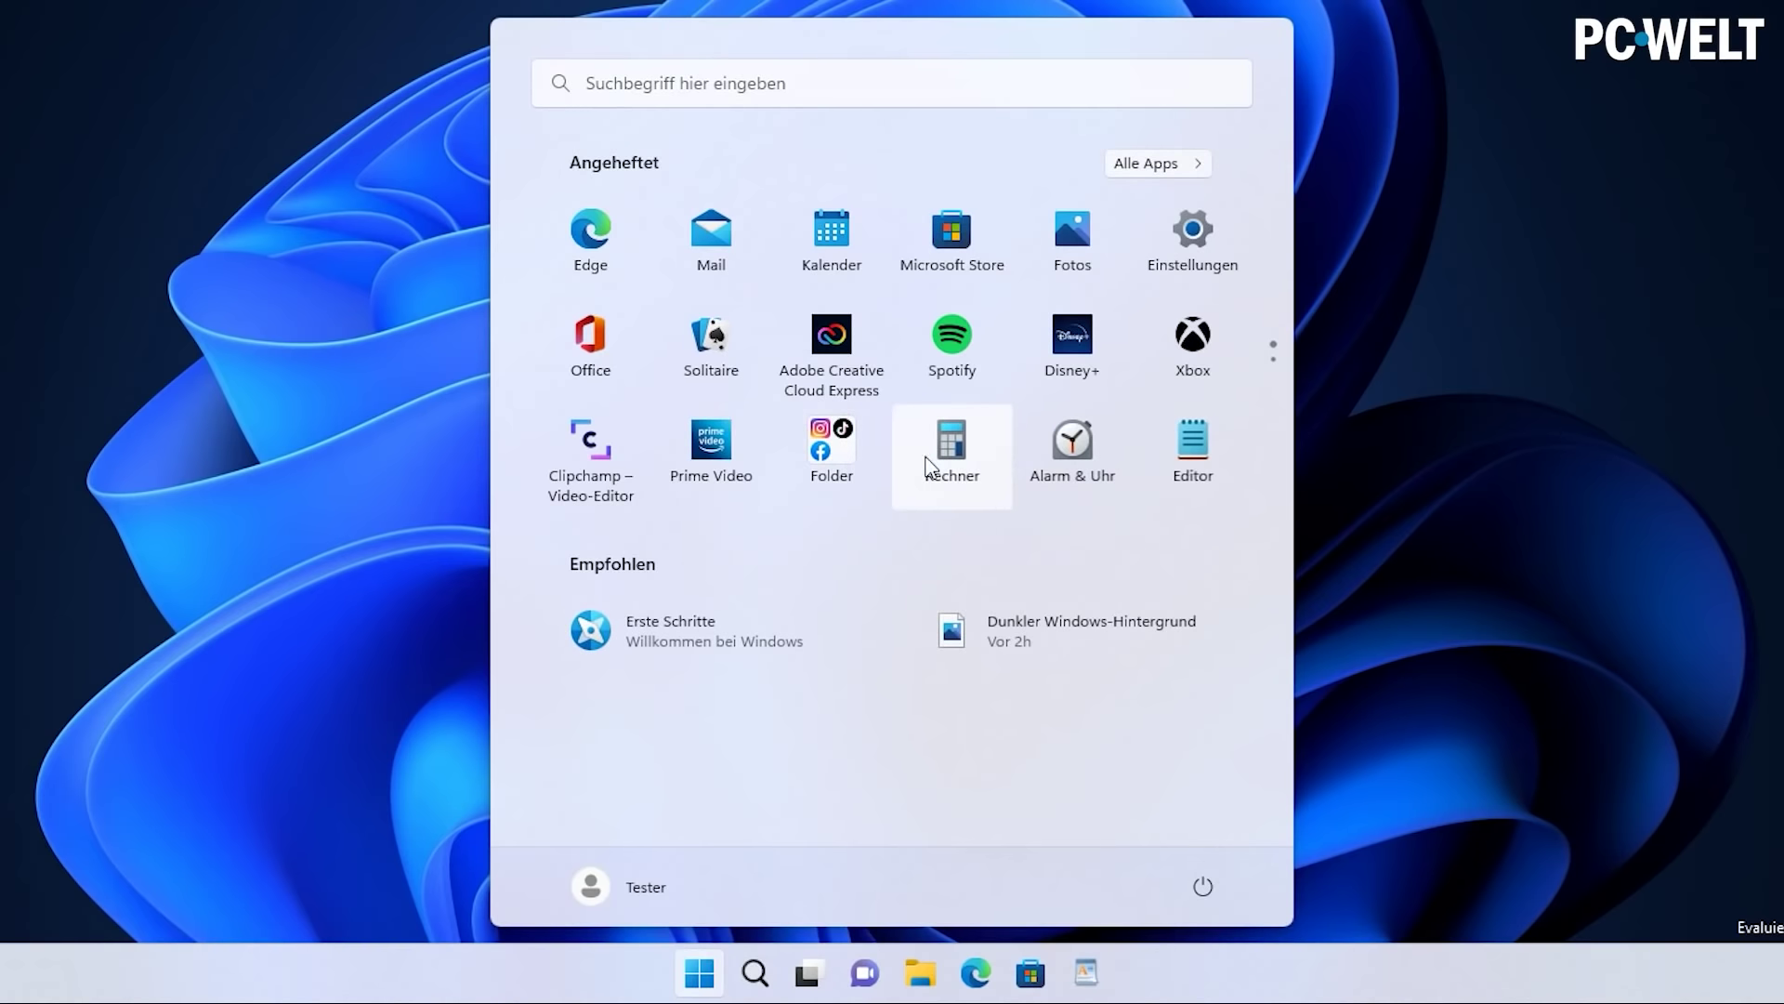
{"action": "left_click", "coordinate": [827, 476]}
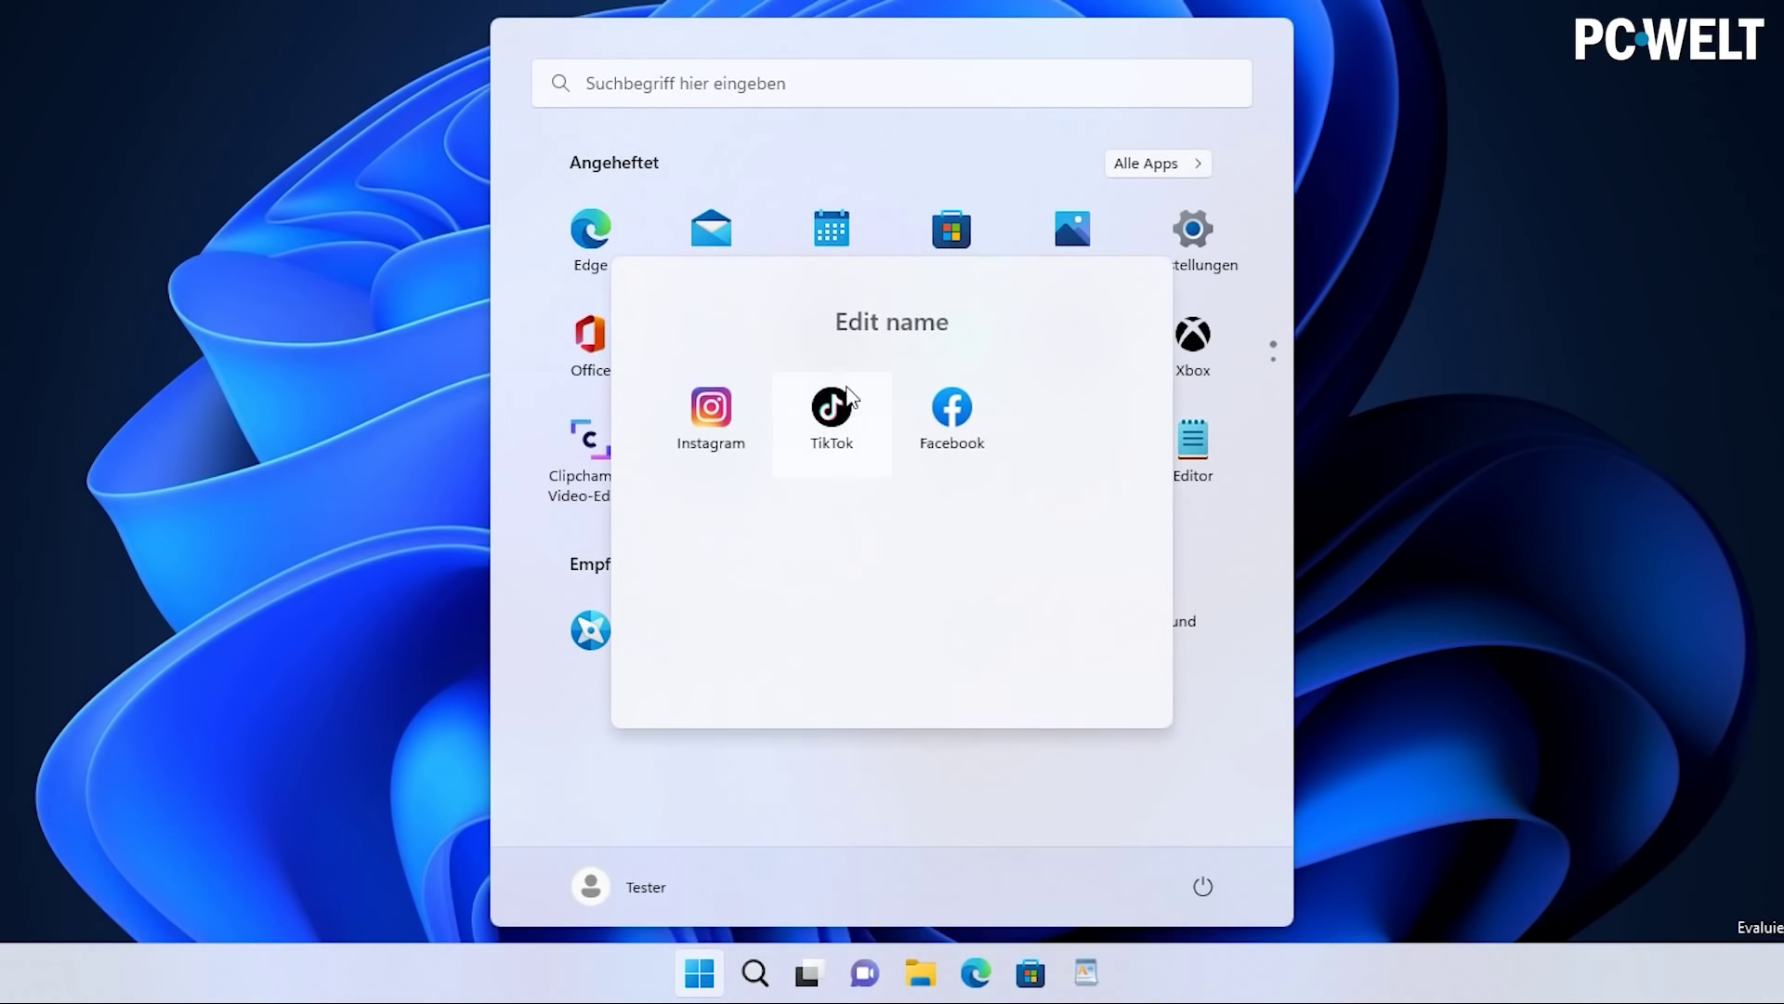
{"action": "left_click", "coordinate": [893, 322]}
{"action": "type", "text": "Sozial"}
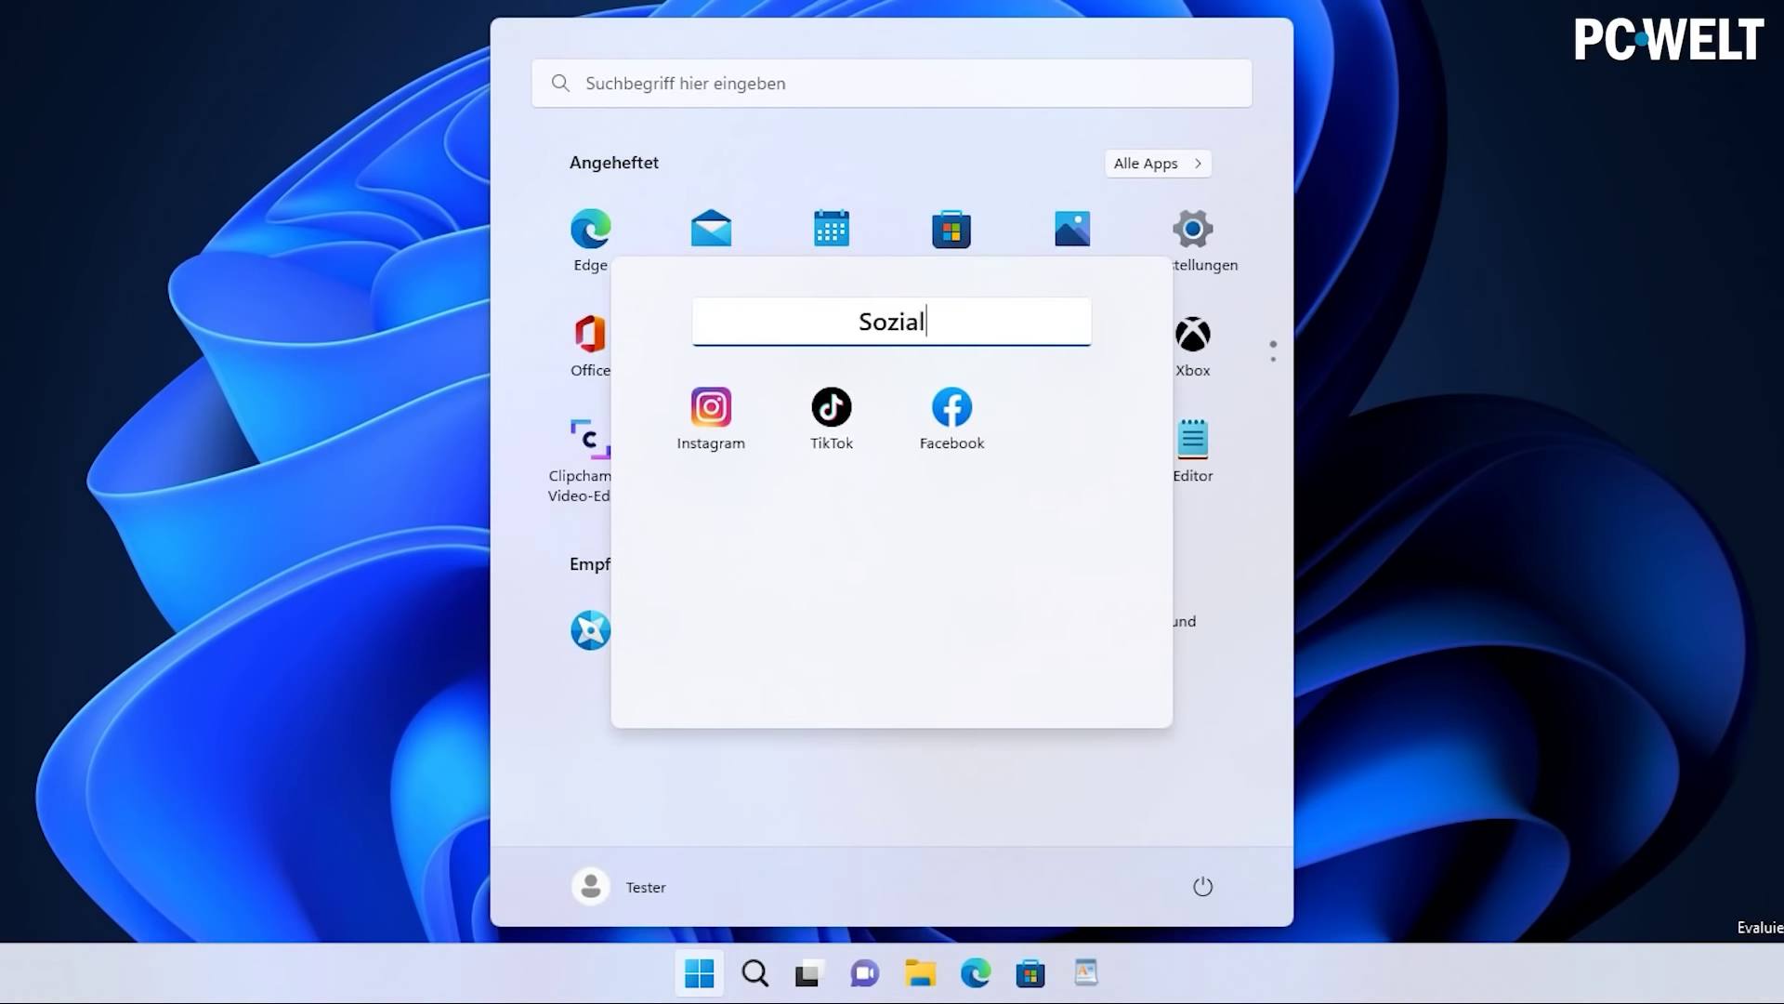
{"action": "type", "text": "e Netzwerke"}
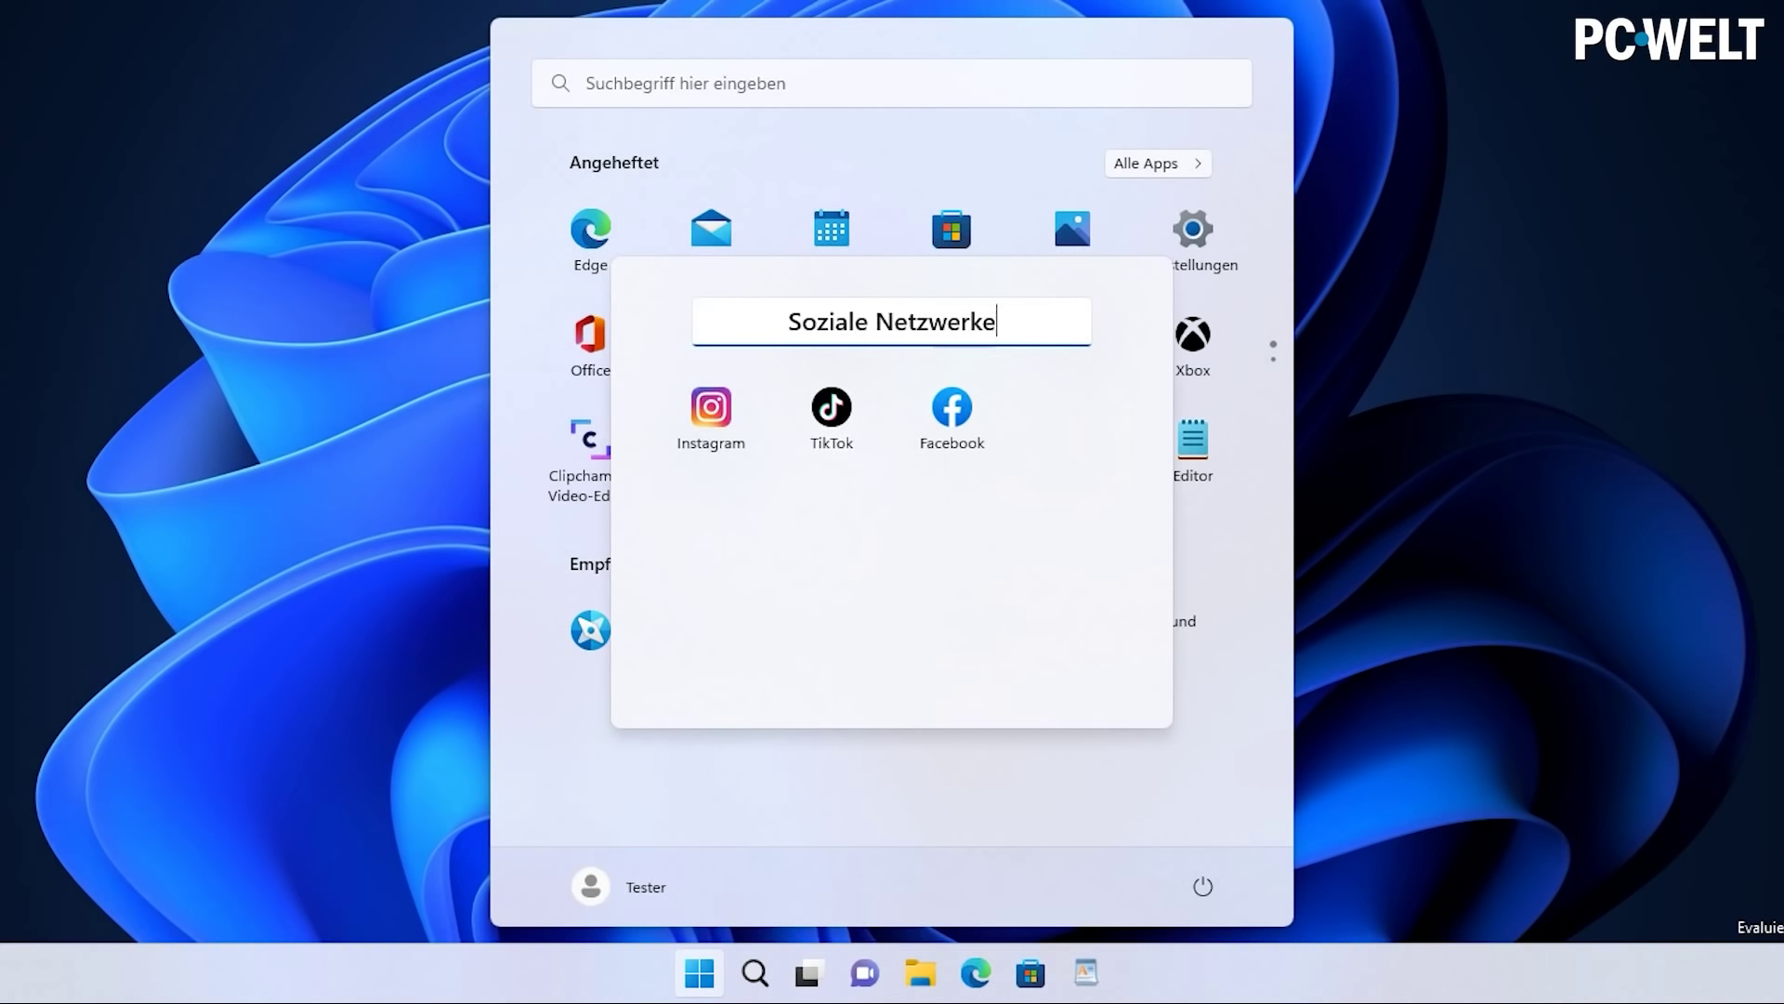
{"action": "key", "text": "Return"}
{"action": "left_click", "coordinate": [903, 558]}
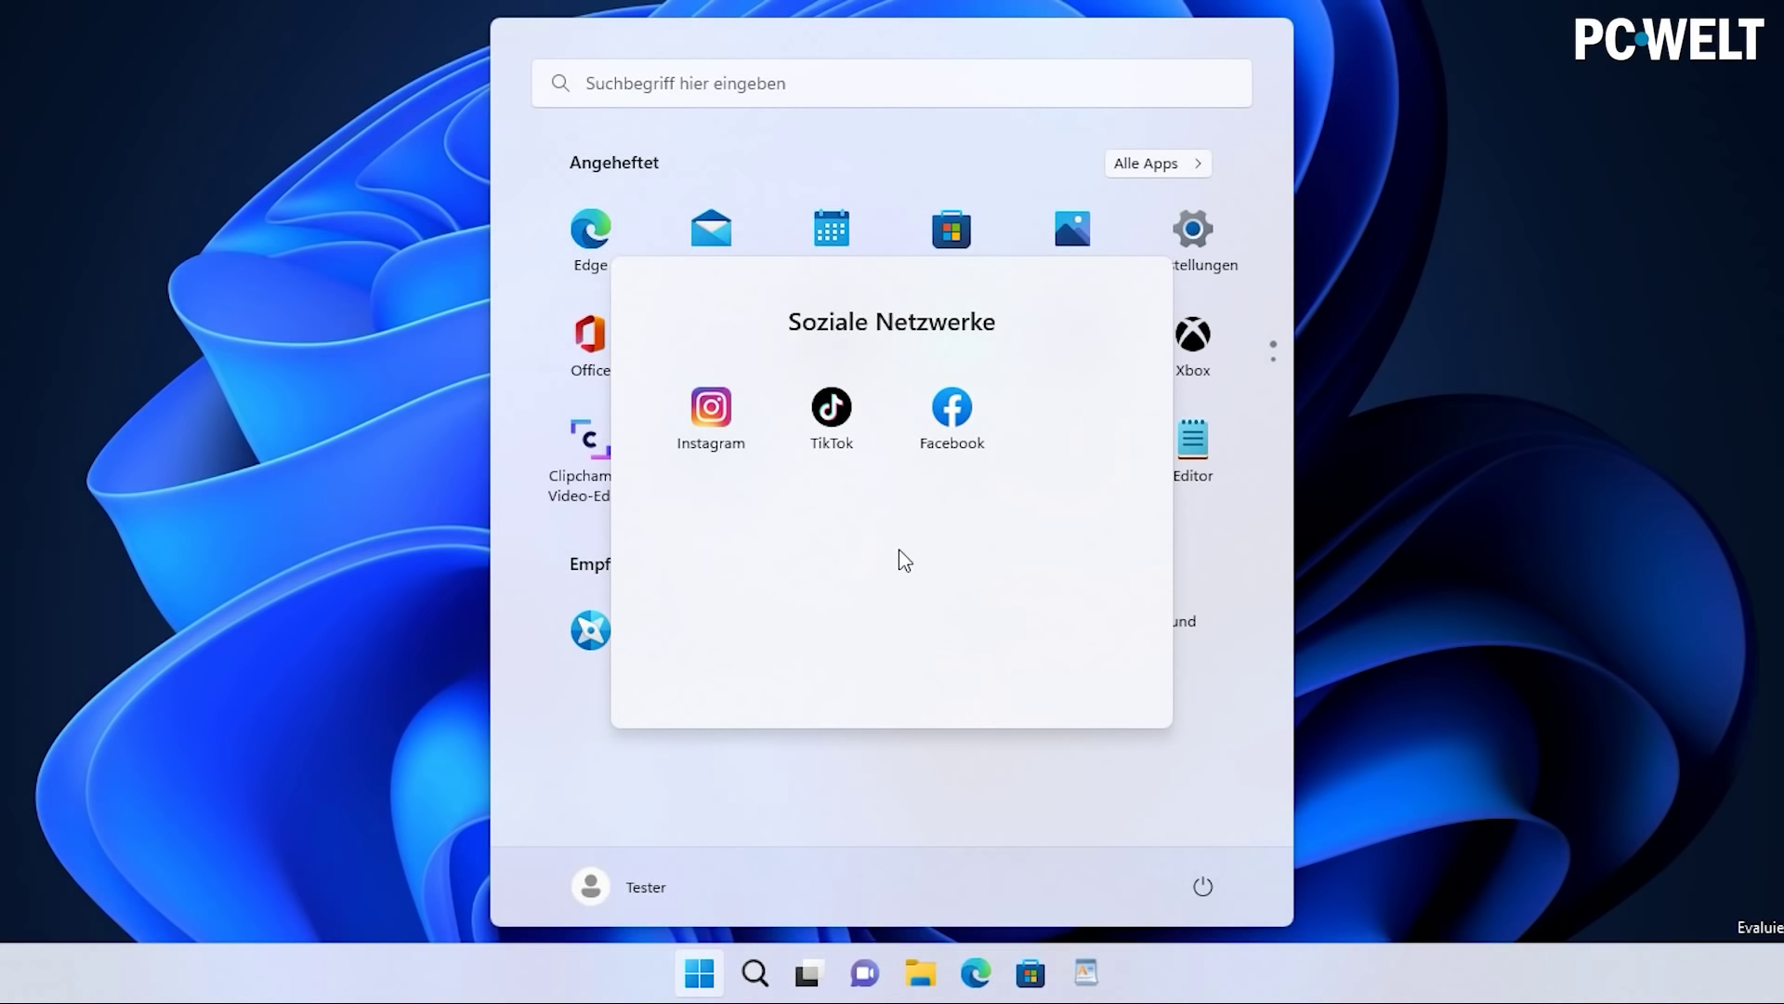
{"action": "left_click", "coordinate": [1229, 564]}
Open the Start settings, set the layout to Mehr Pins and check the Start menu.
{"action": "right_click", "coordinate": [994, 739]}
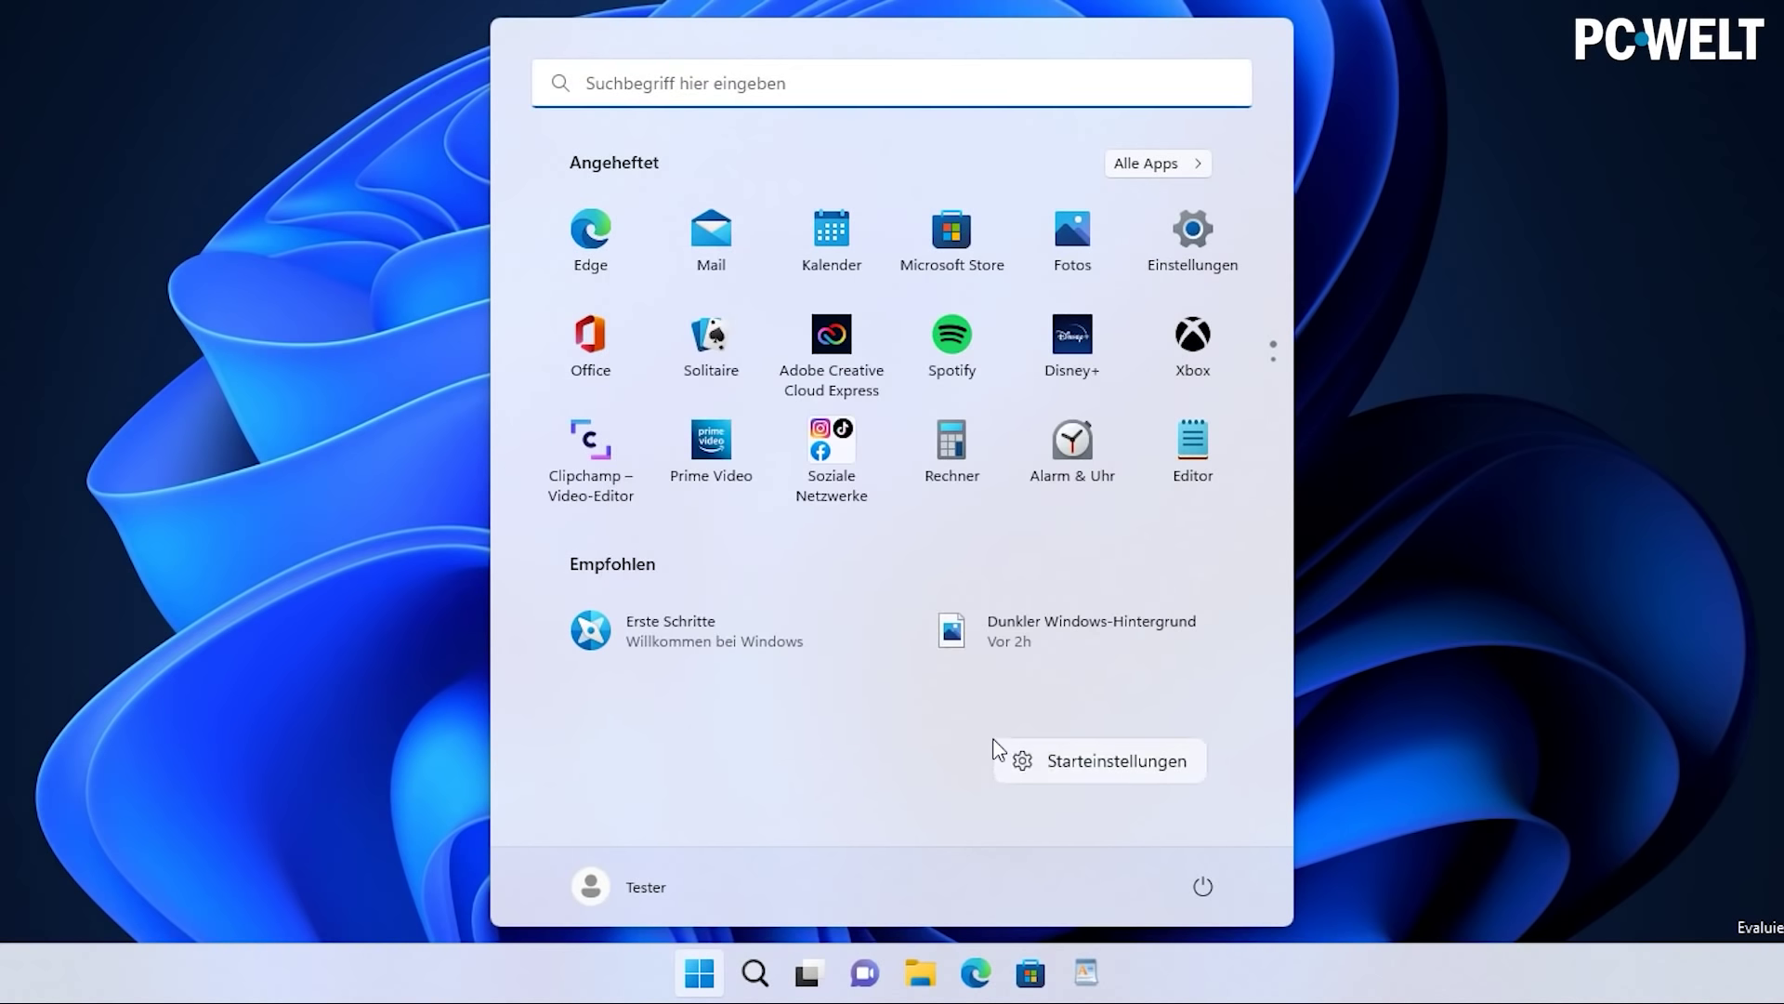
{"action": "left_click", "coordinate": [1053, 764]}
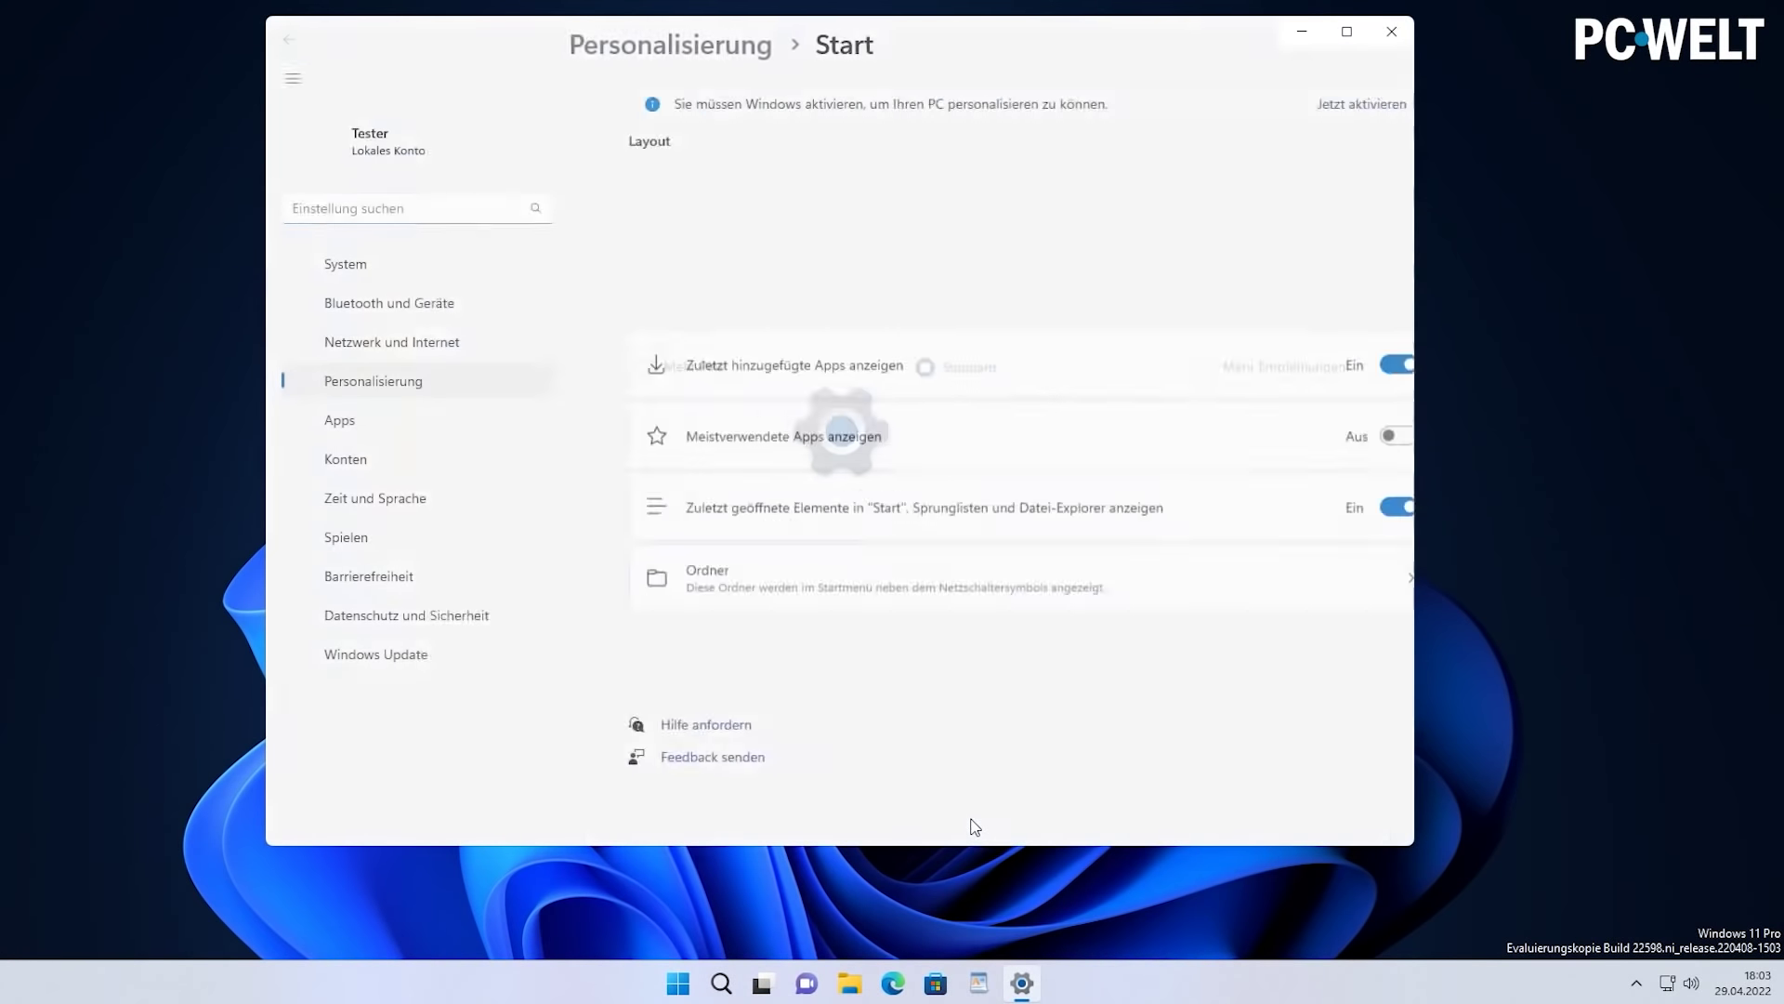
{"action": "left_click", "coordinate": [646, 415]}
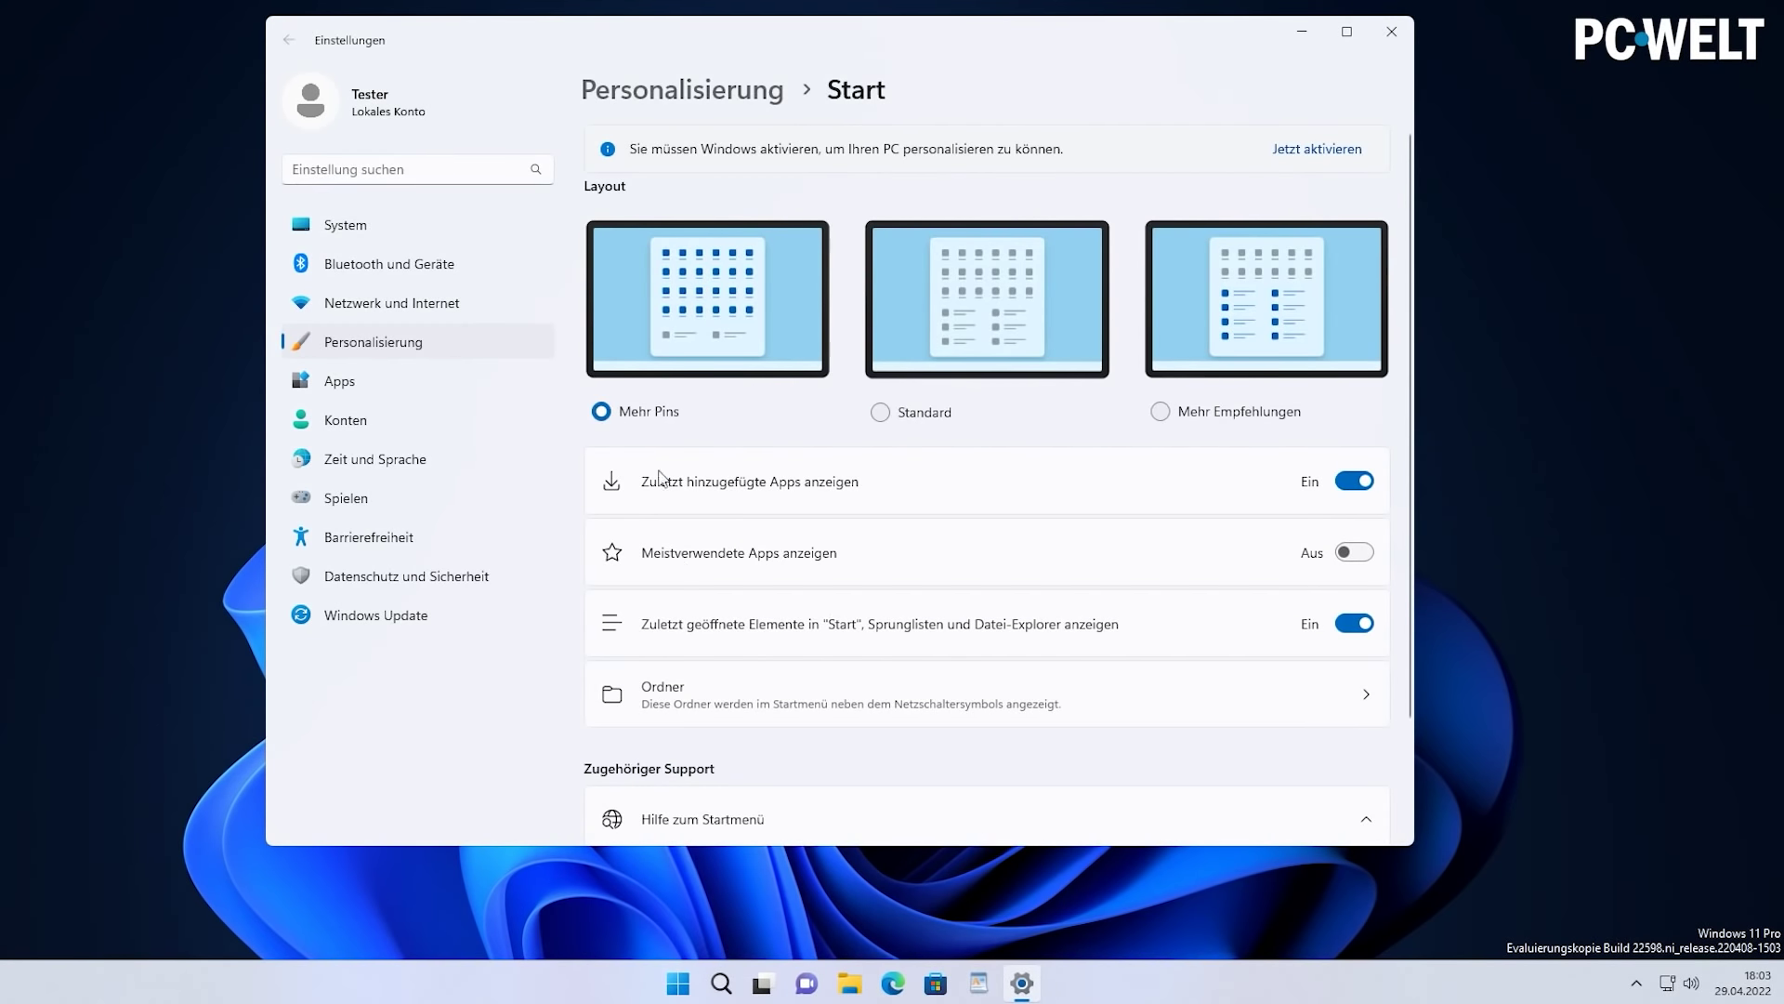
{"action": "left_click", "coordinate": [677, 983]}
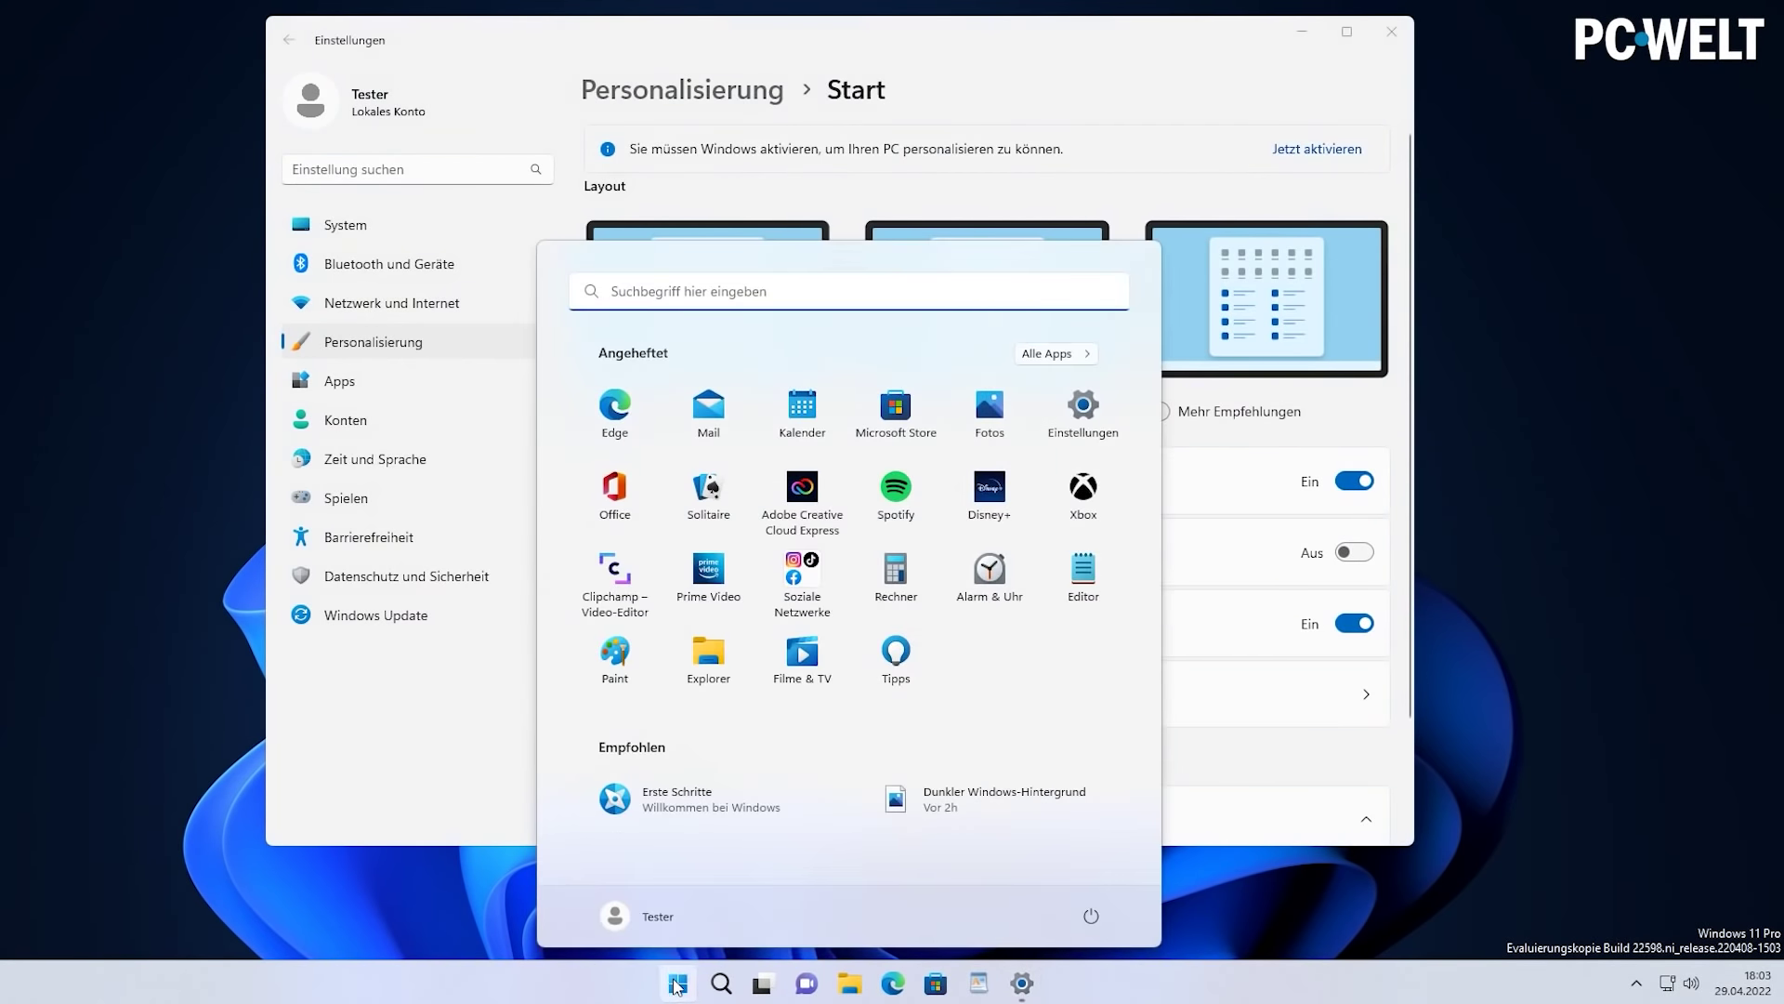
{"action": "left_click", "coordinate": [678, 984]}
Switch the Start layout to Mehr Empfehlungen and check how the Start menu looks.
{"action": "left_click", "coordinate": [1223, 412]}
{"action": "left_click", "coordinate": [672, 983]}
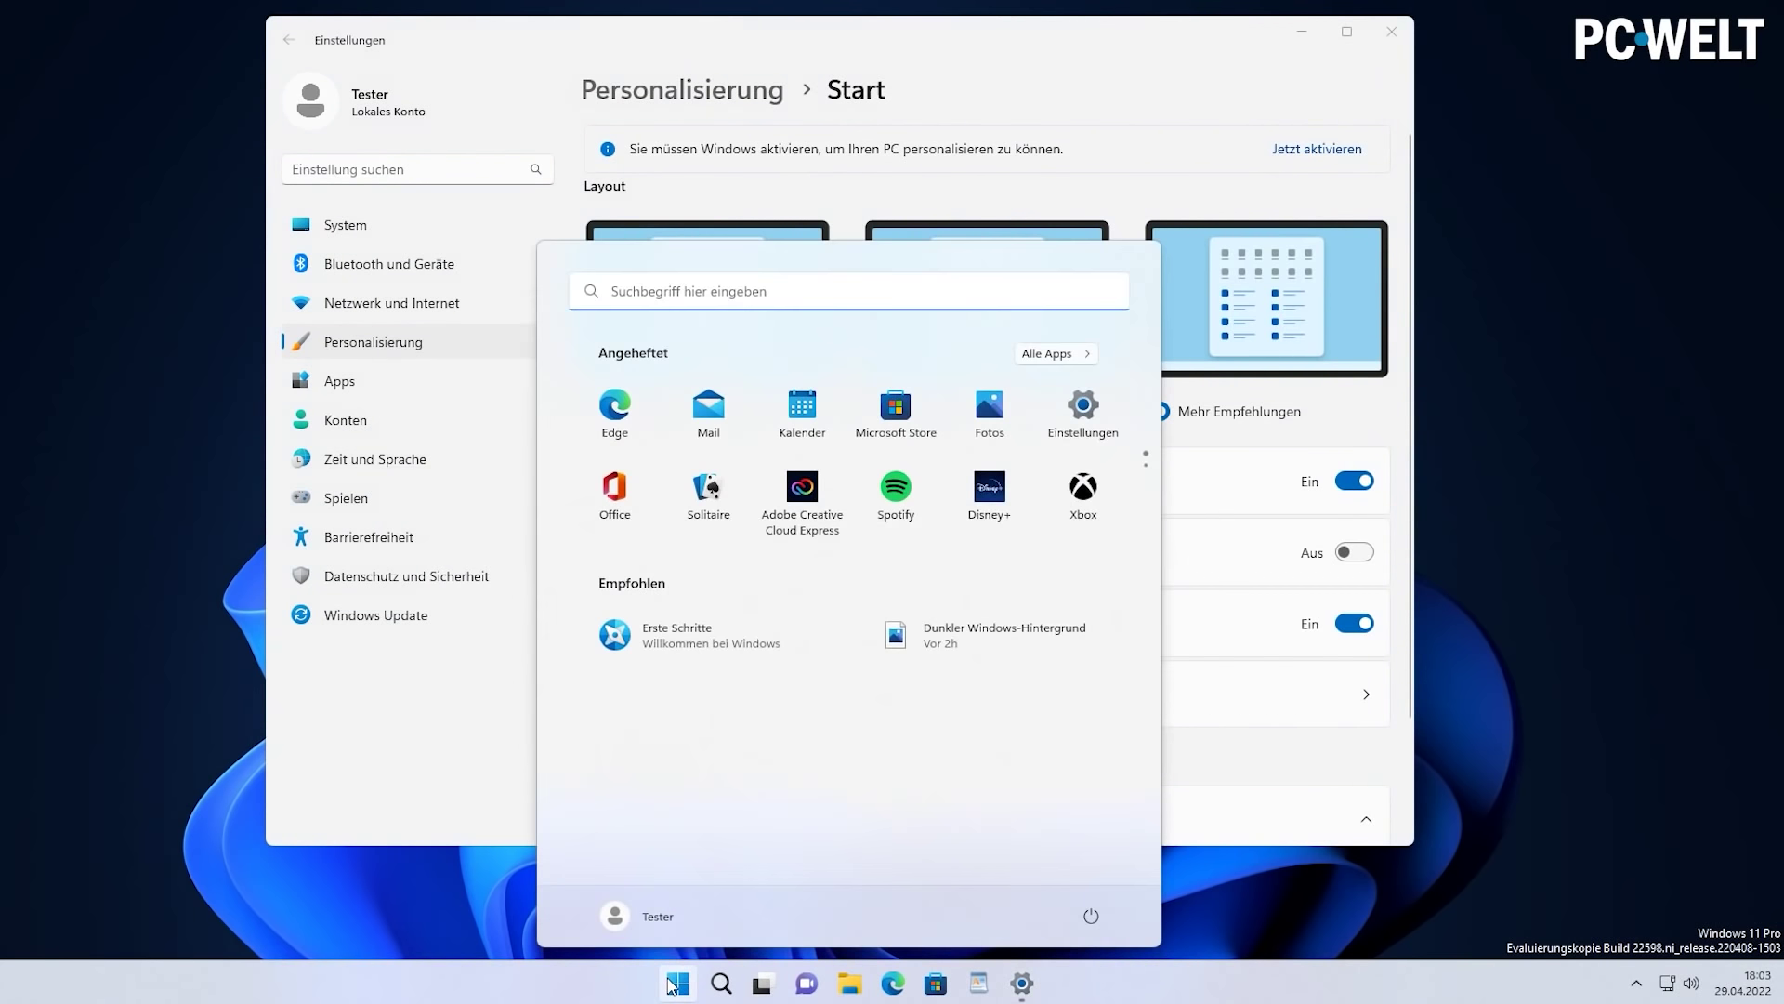
{"action": "left_click", "coordinate": [672, 984]}
Set the Start layout to Standard and open the Start menu.
{"action": "left_click", "coordinate": [918, 419]}
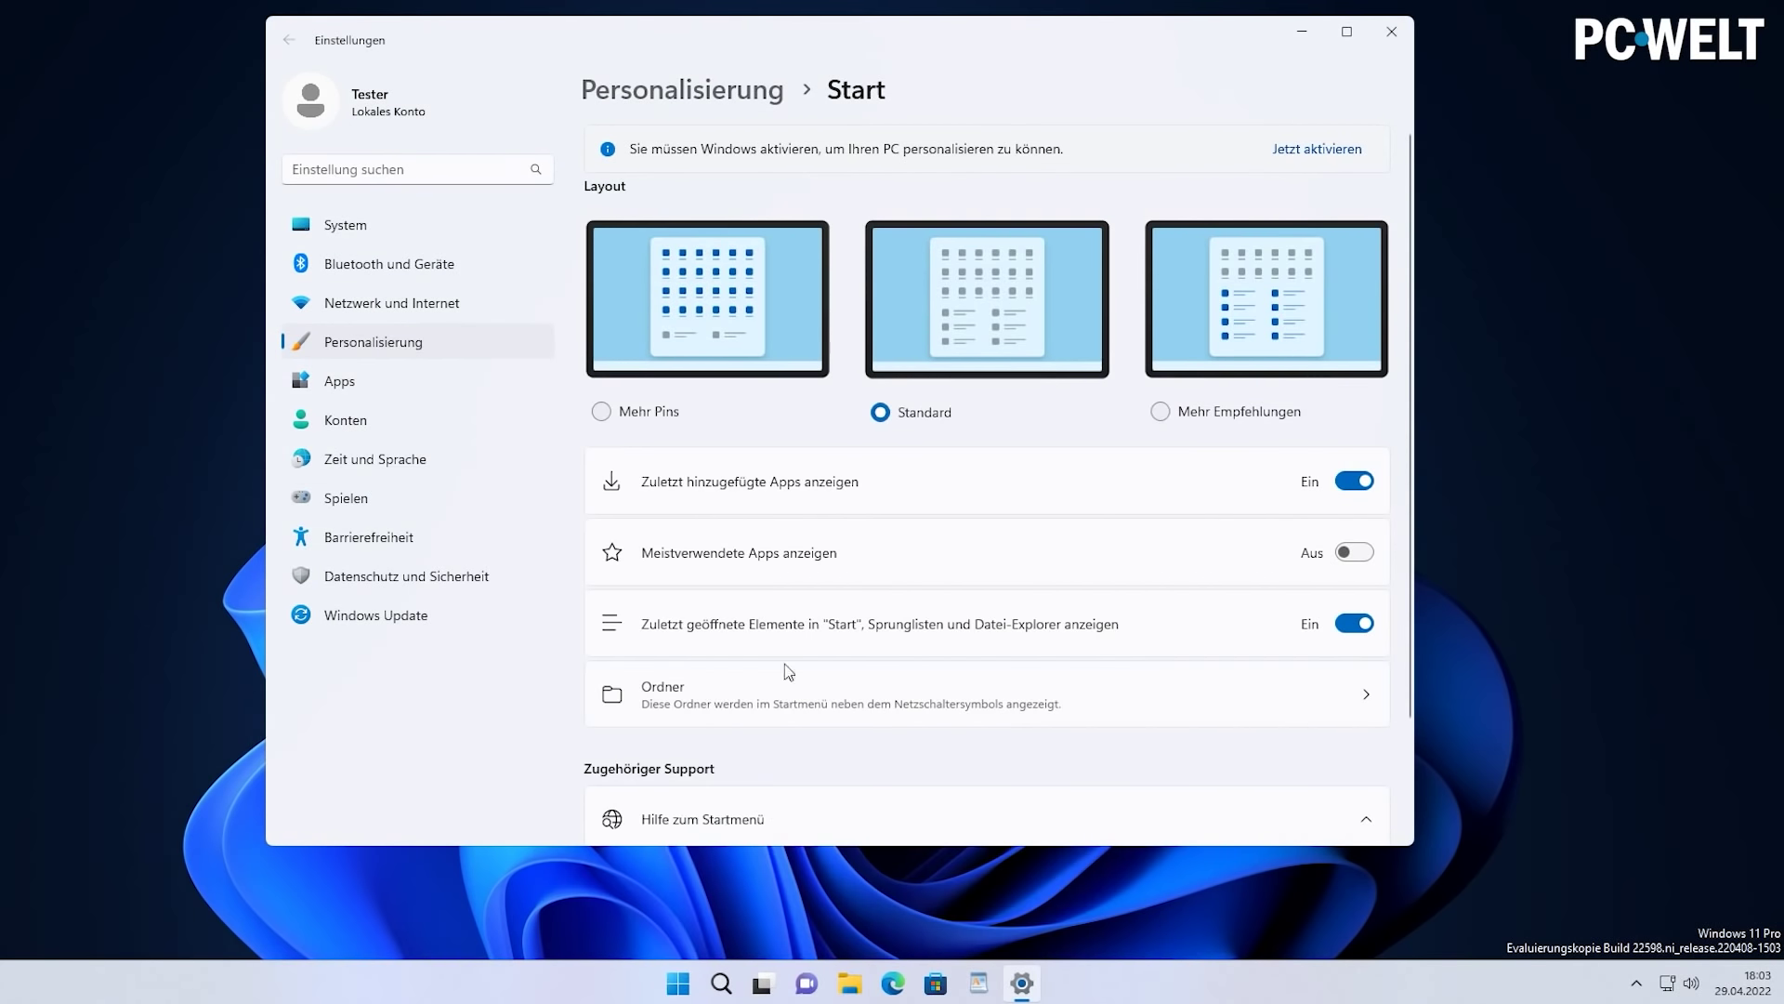
{"action": "left_click", "coordinate": [679, 983]}
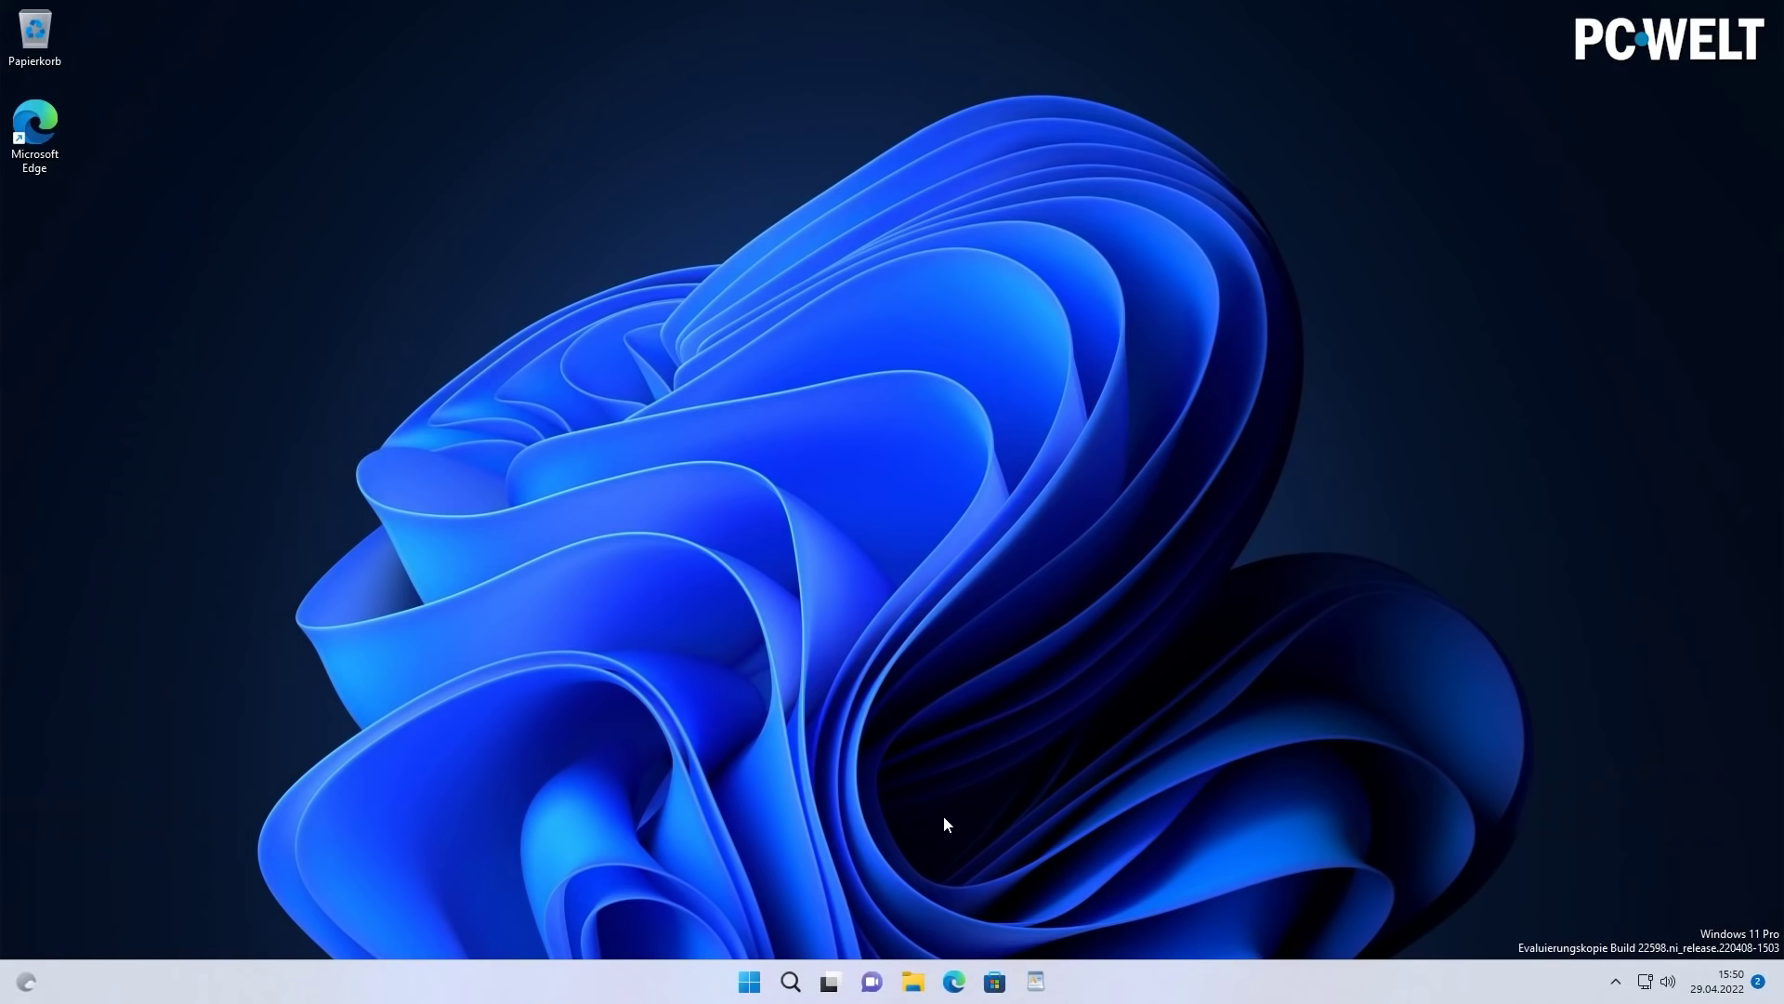
Open the Task Manager, briefly expand its navigation labels, and view the Leistung and App-Verlauf pages.
{"action": "key", "text": "ctrl+shift+Escape"}
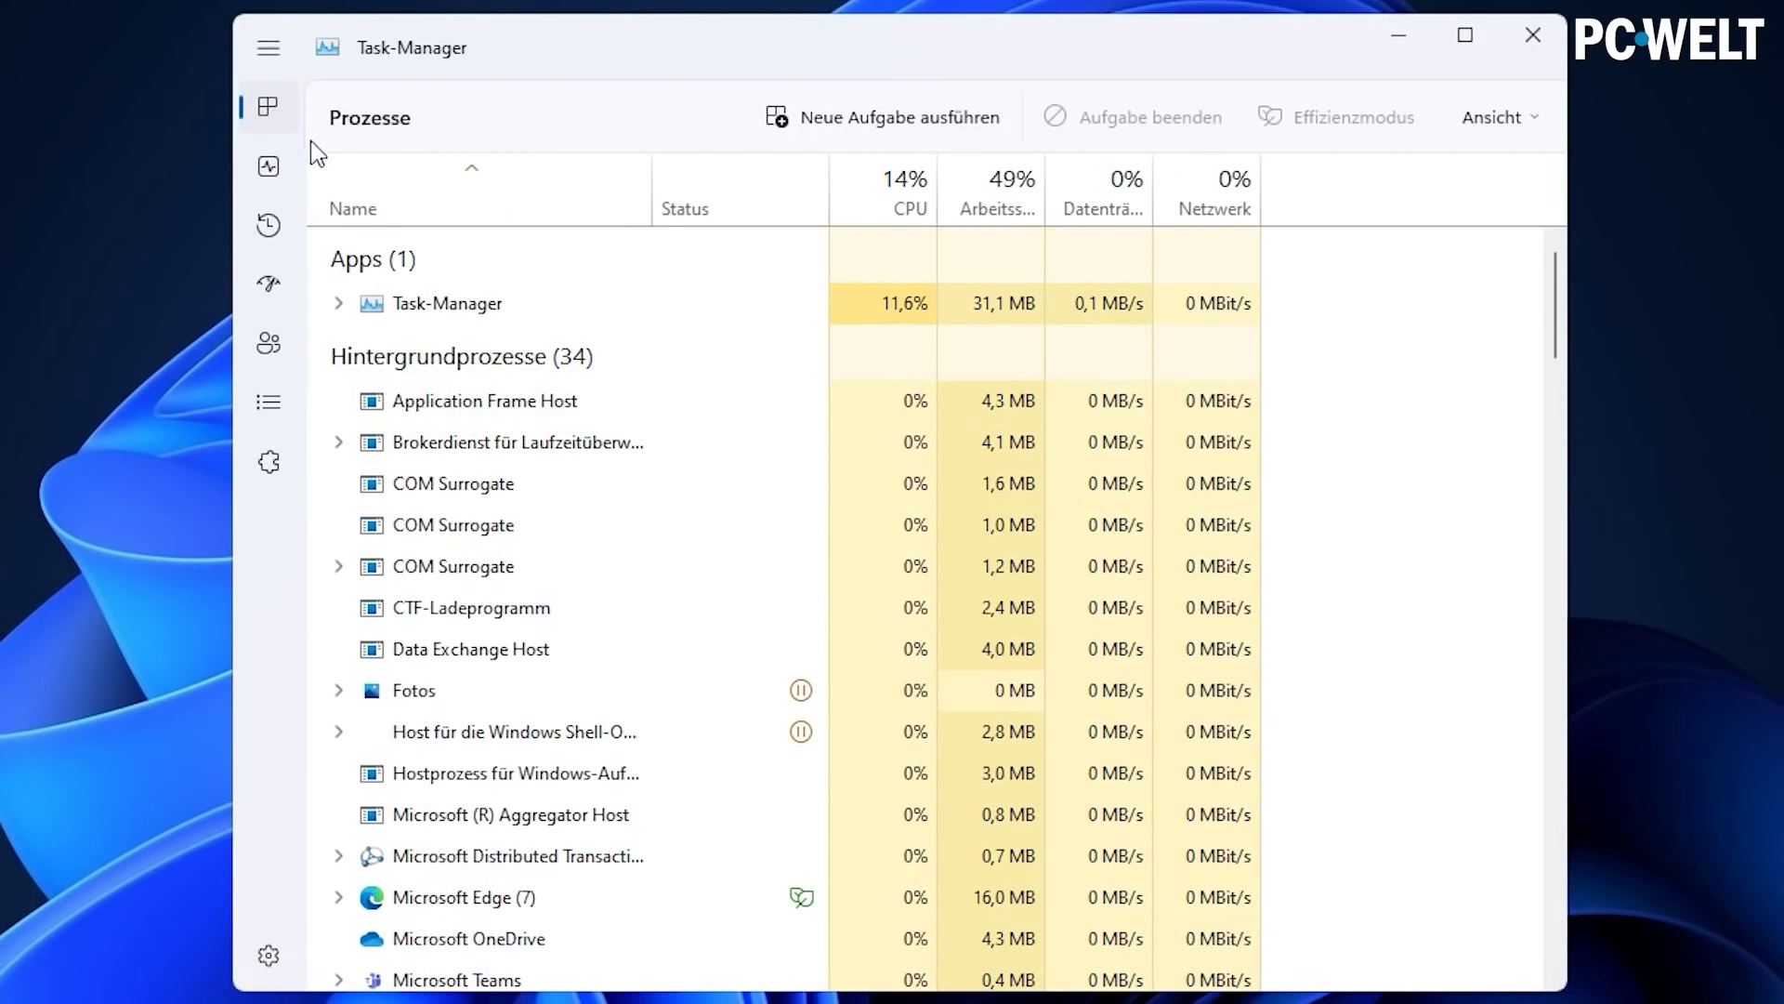
{"action": "left_click", "coordinate": [277, 53]}
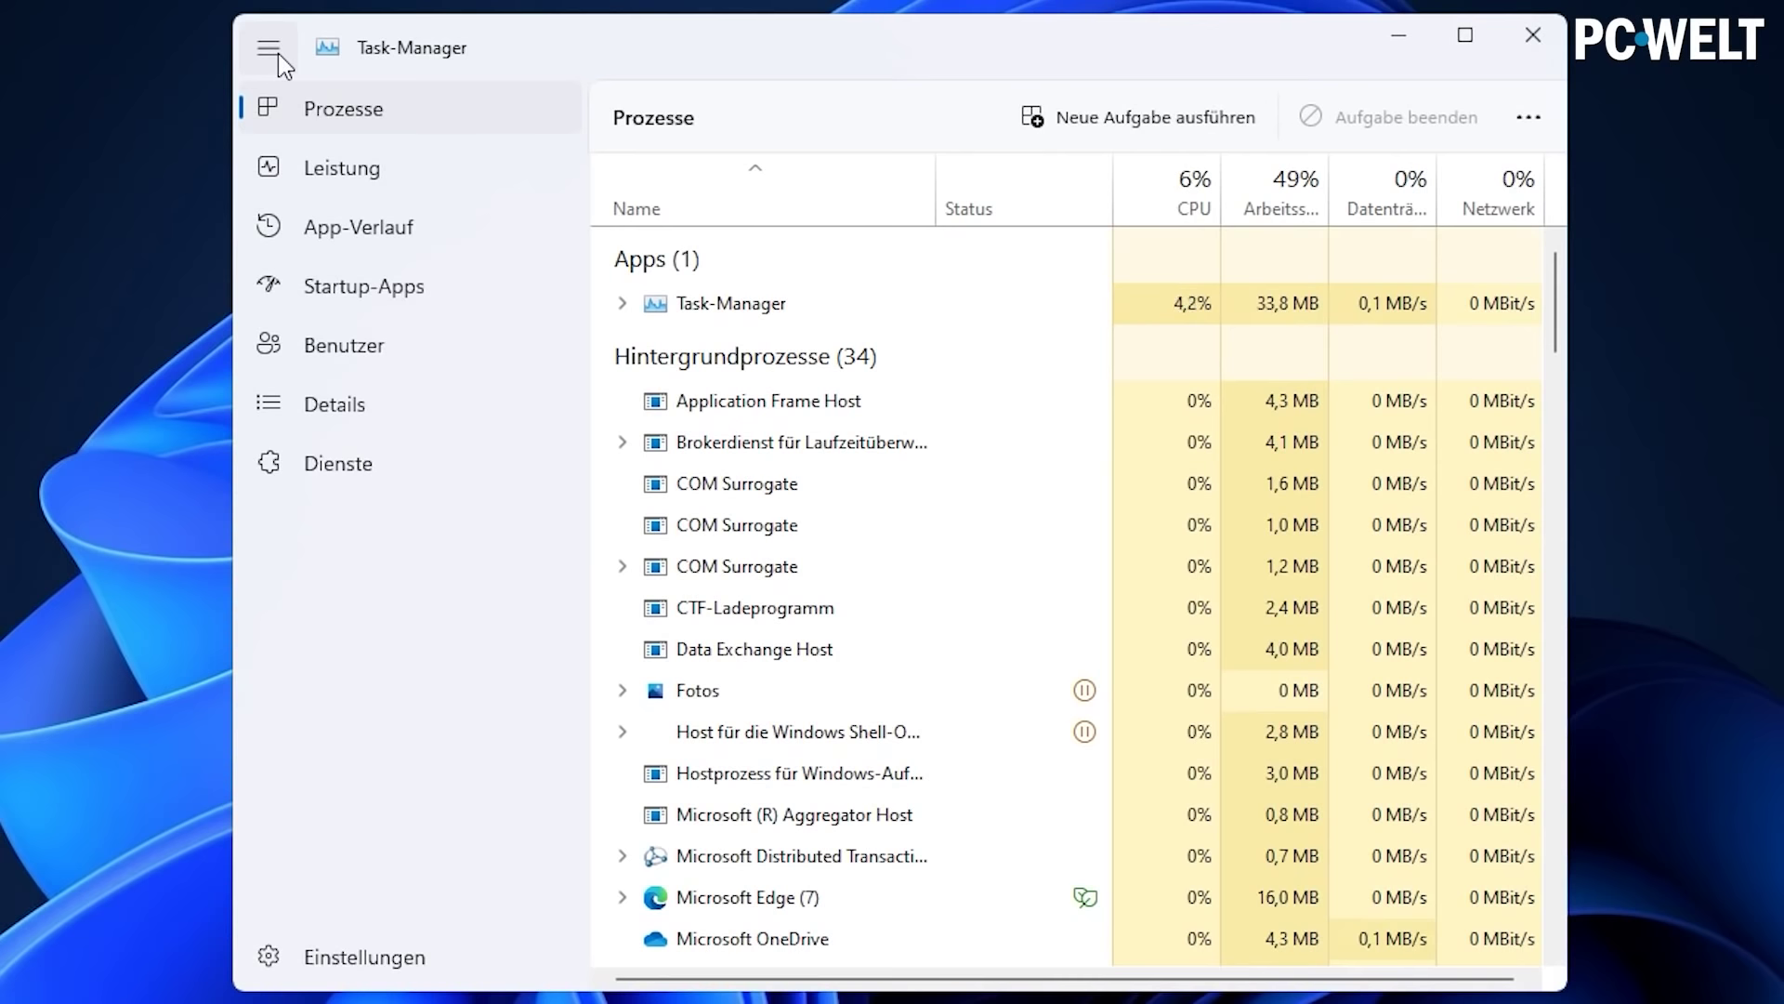
{"action": "left_click", "coordinate": [277, 53]}
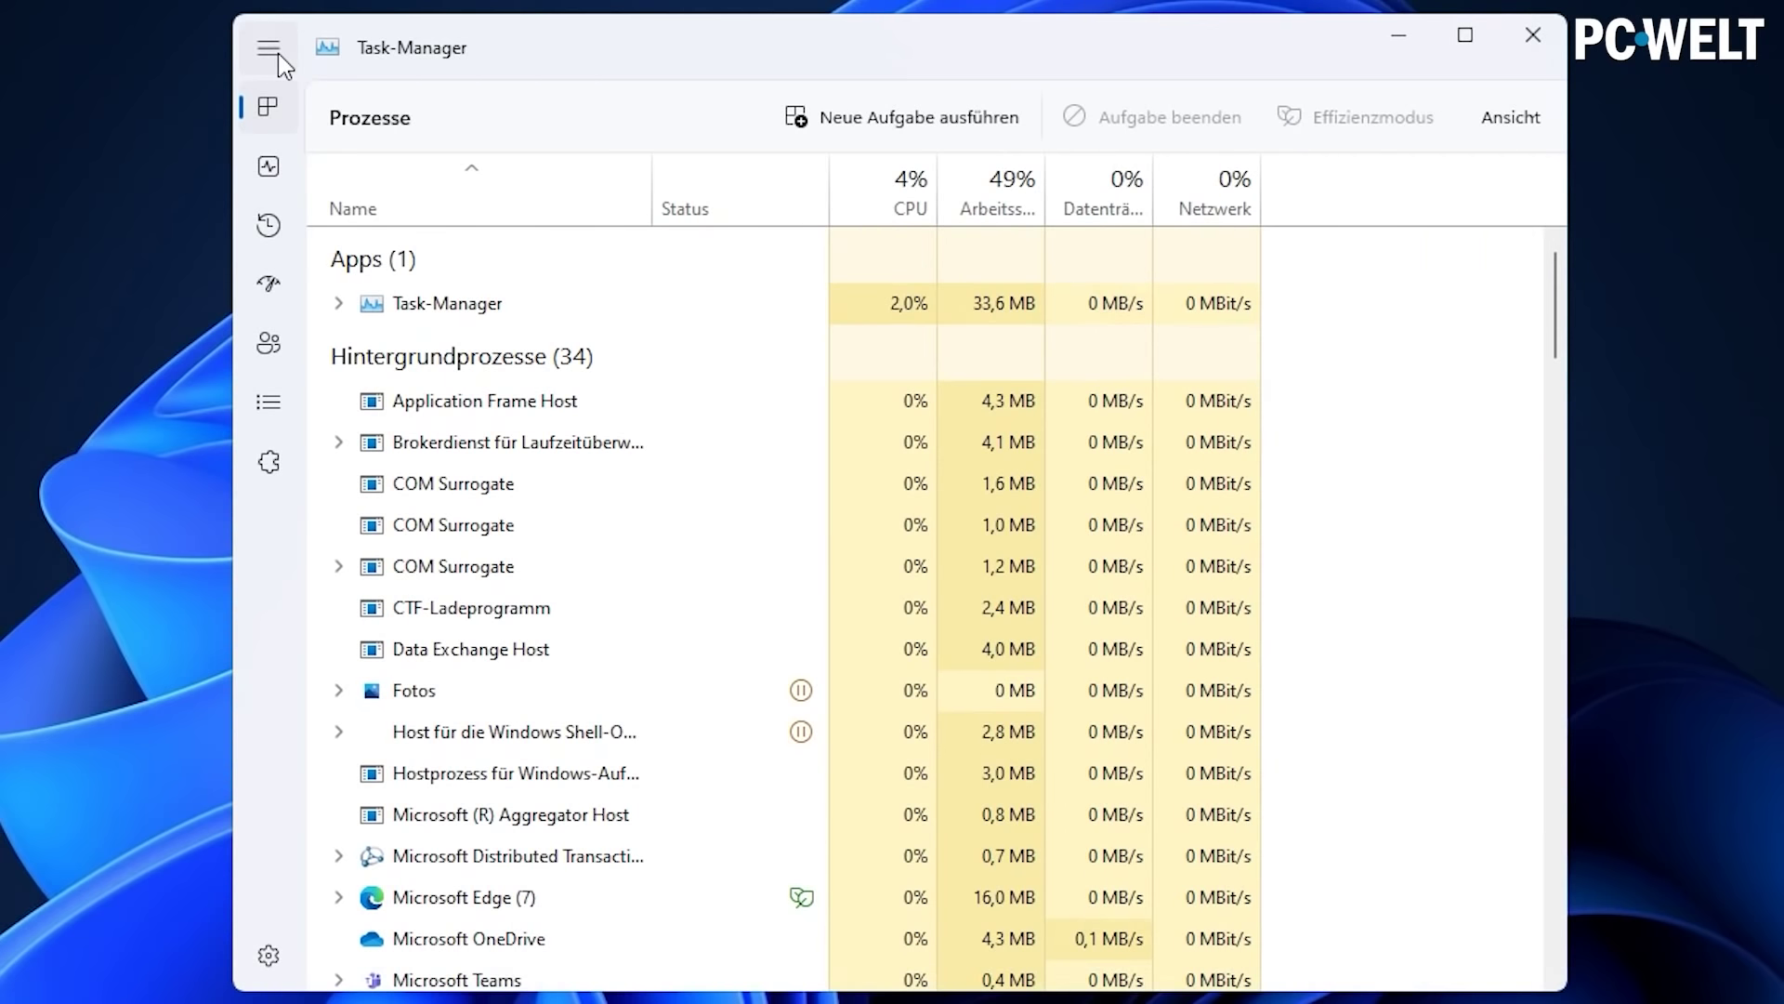
{"action": "left_click", "coordinate": [268, 169]}
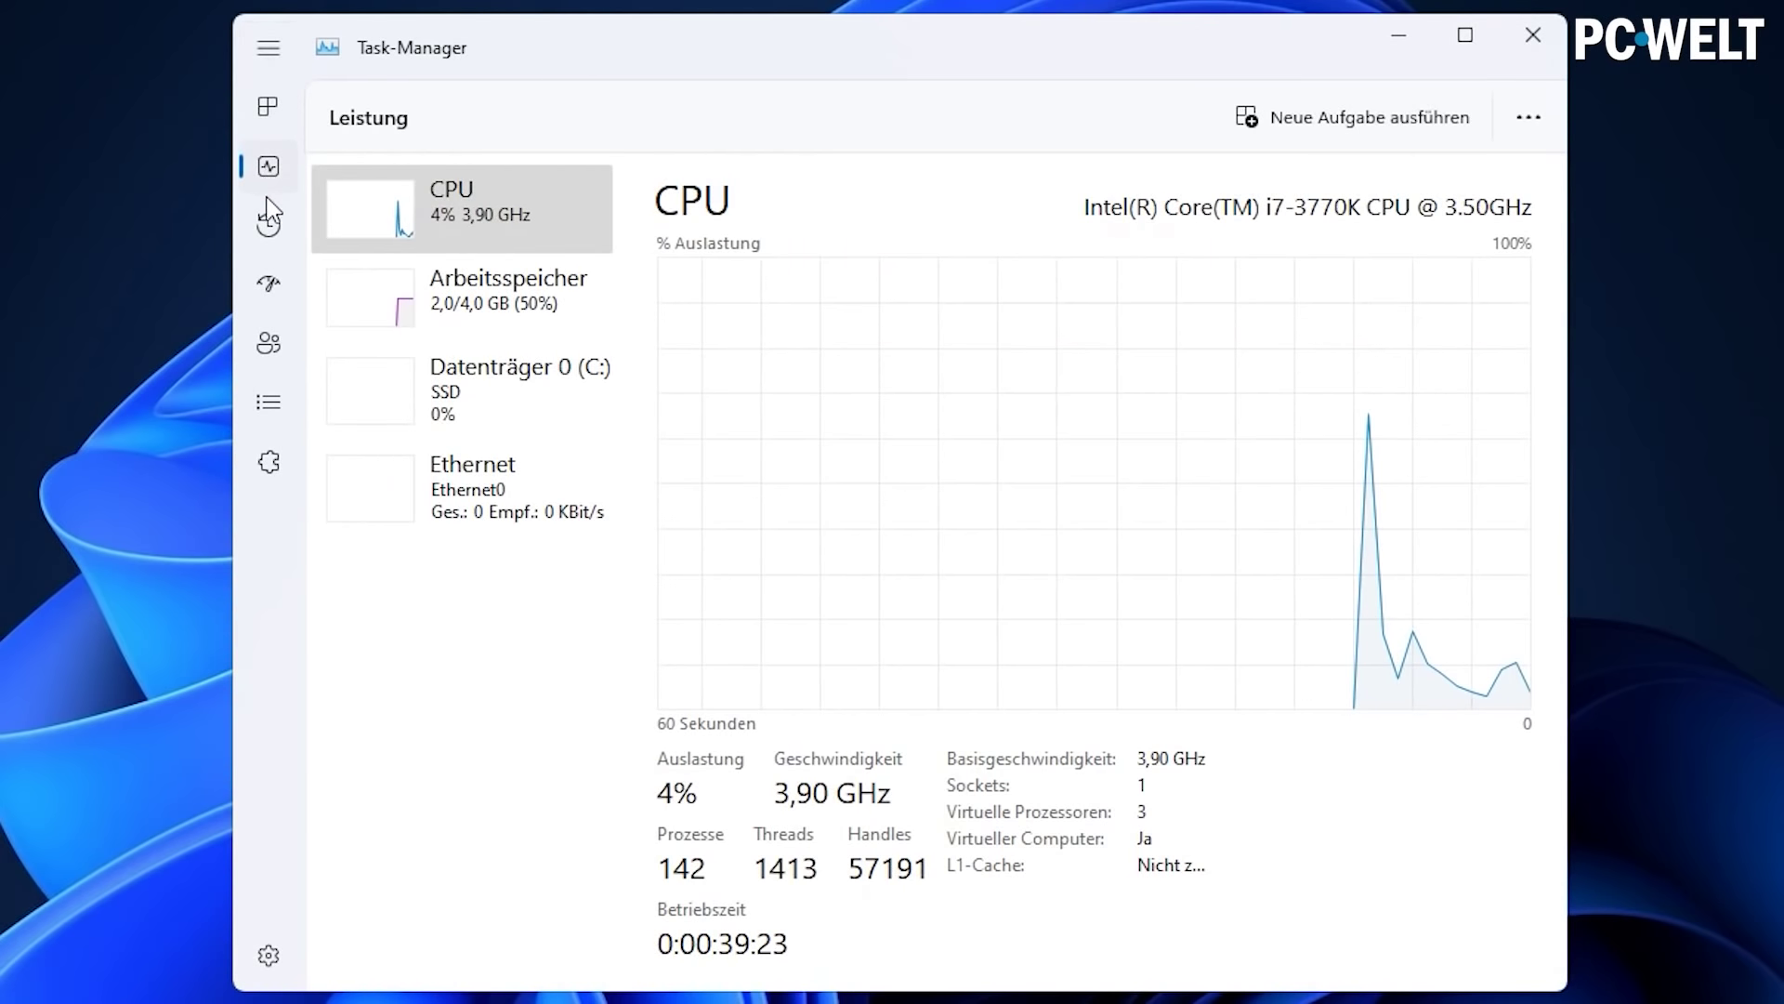
{"action": "left_click", "coordinate": [269, 227]}
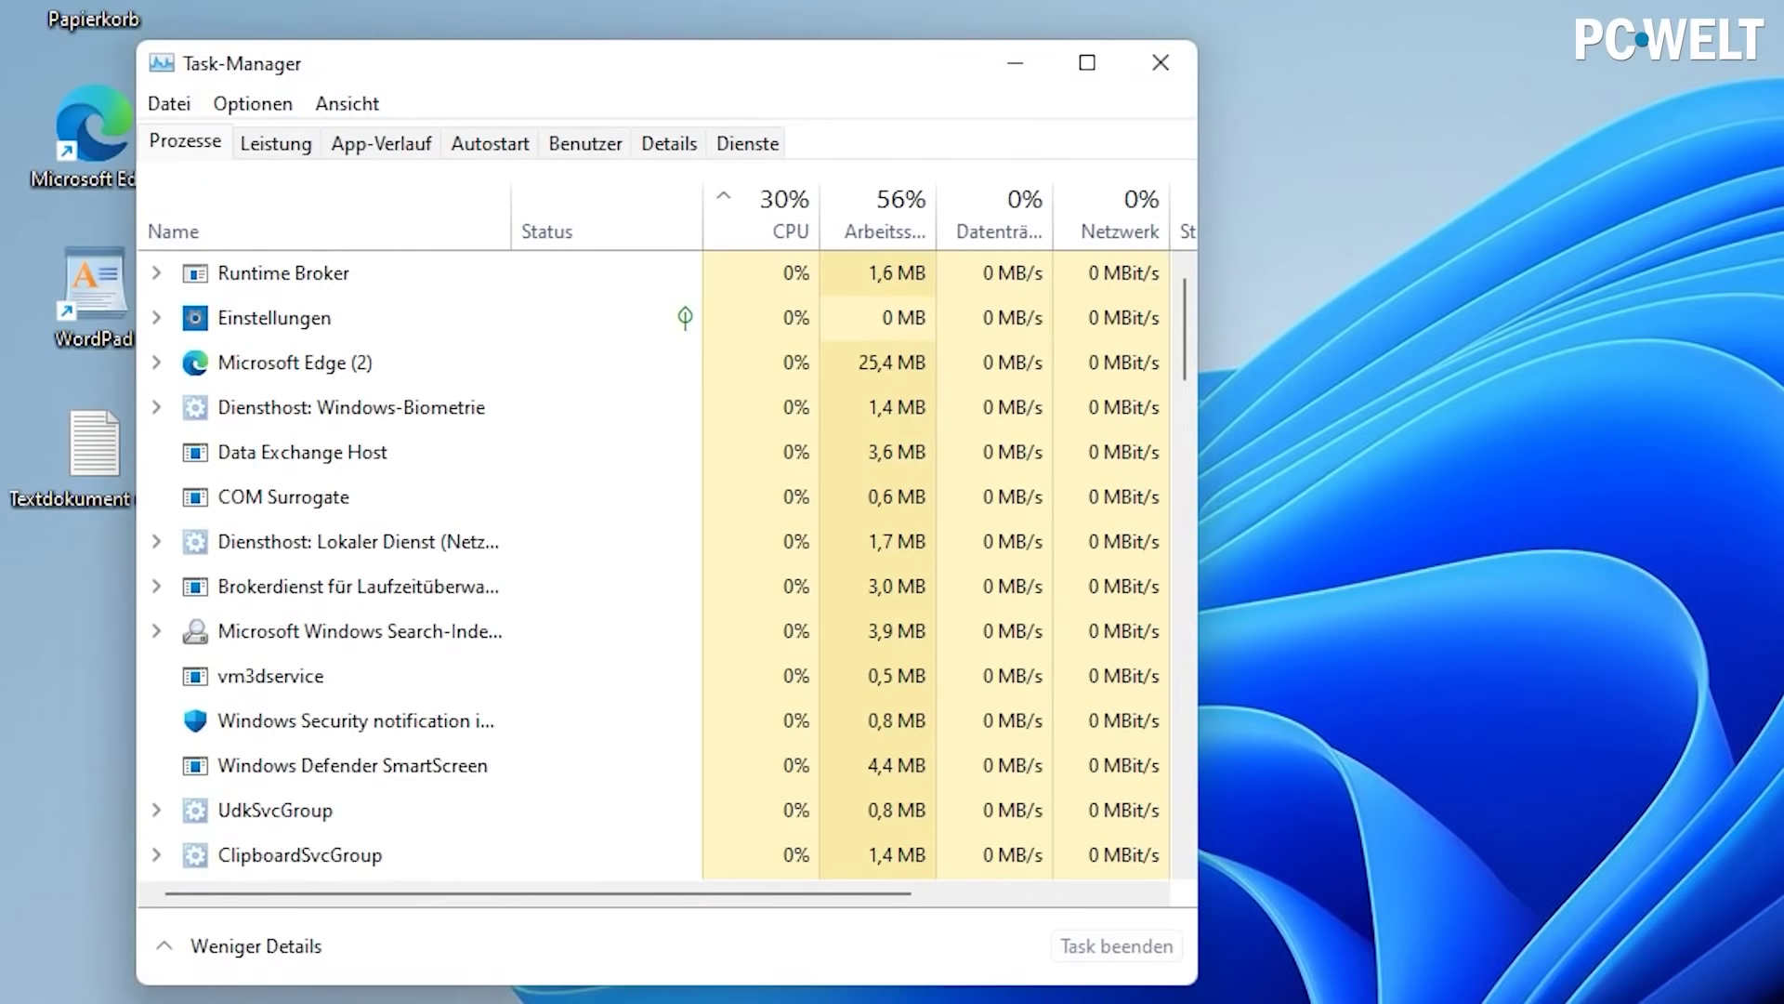
View the Leistung, App-Verlauf, Autostart, Benutzer, Details and Dienste pages of the old Task Manager in turn.
{"action": "left_click", "coordinate": [285, 147]}
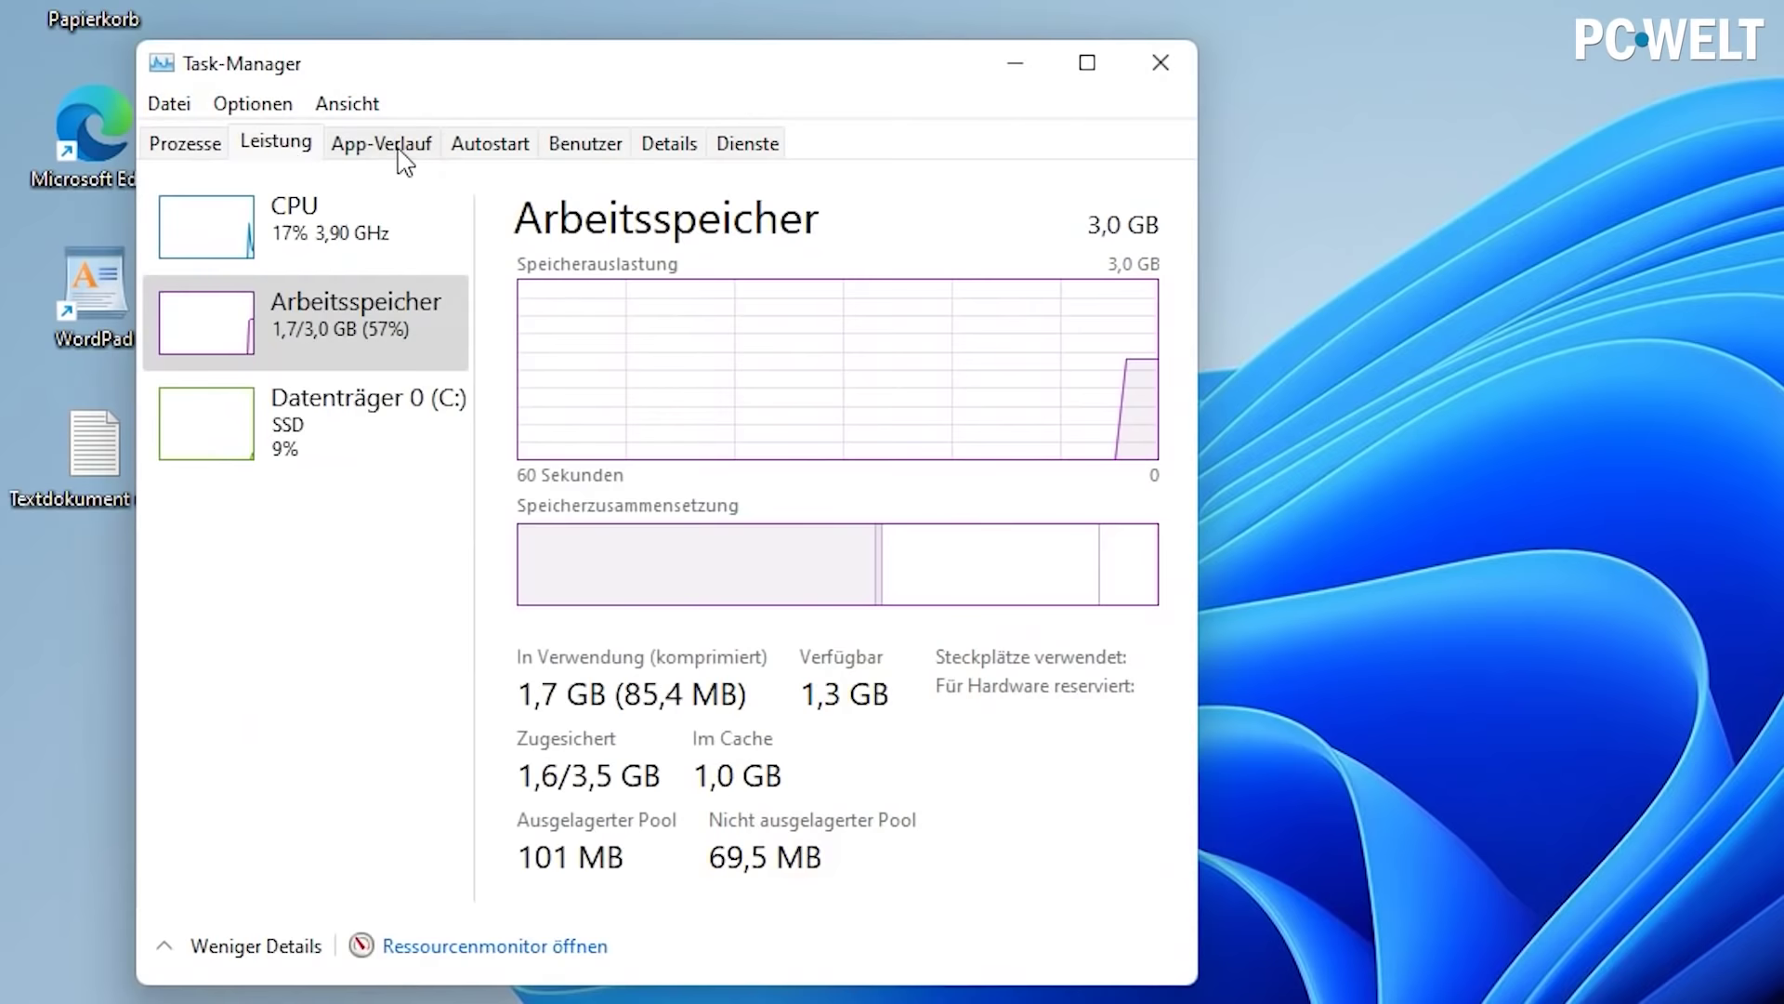
{"action": "left_click", "coordinate": [398, 156]}
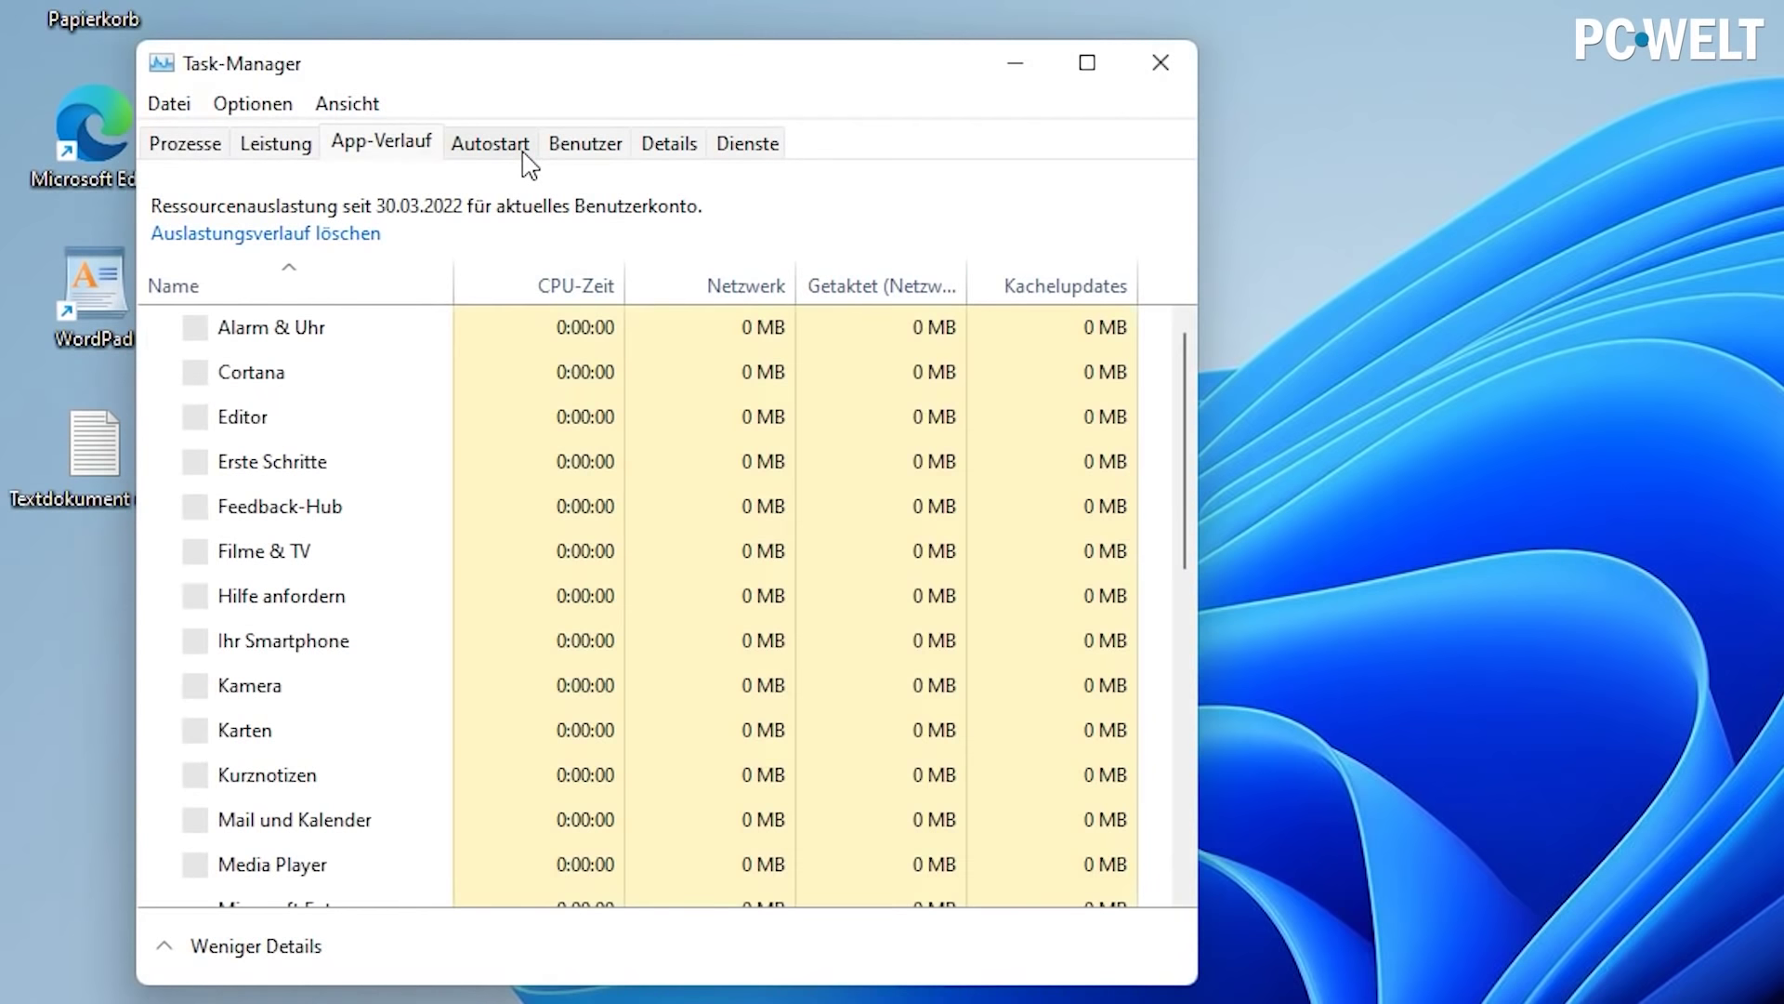
{"action": "left_click", "coordinate": [530, 160]}
{"action": "left_click", "coordinate": [615, 162]}
{"action": "left_click", "coordinate": [668, 147]}
{"action": "left_click", "coordinate": [739, 147]}
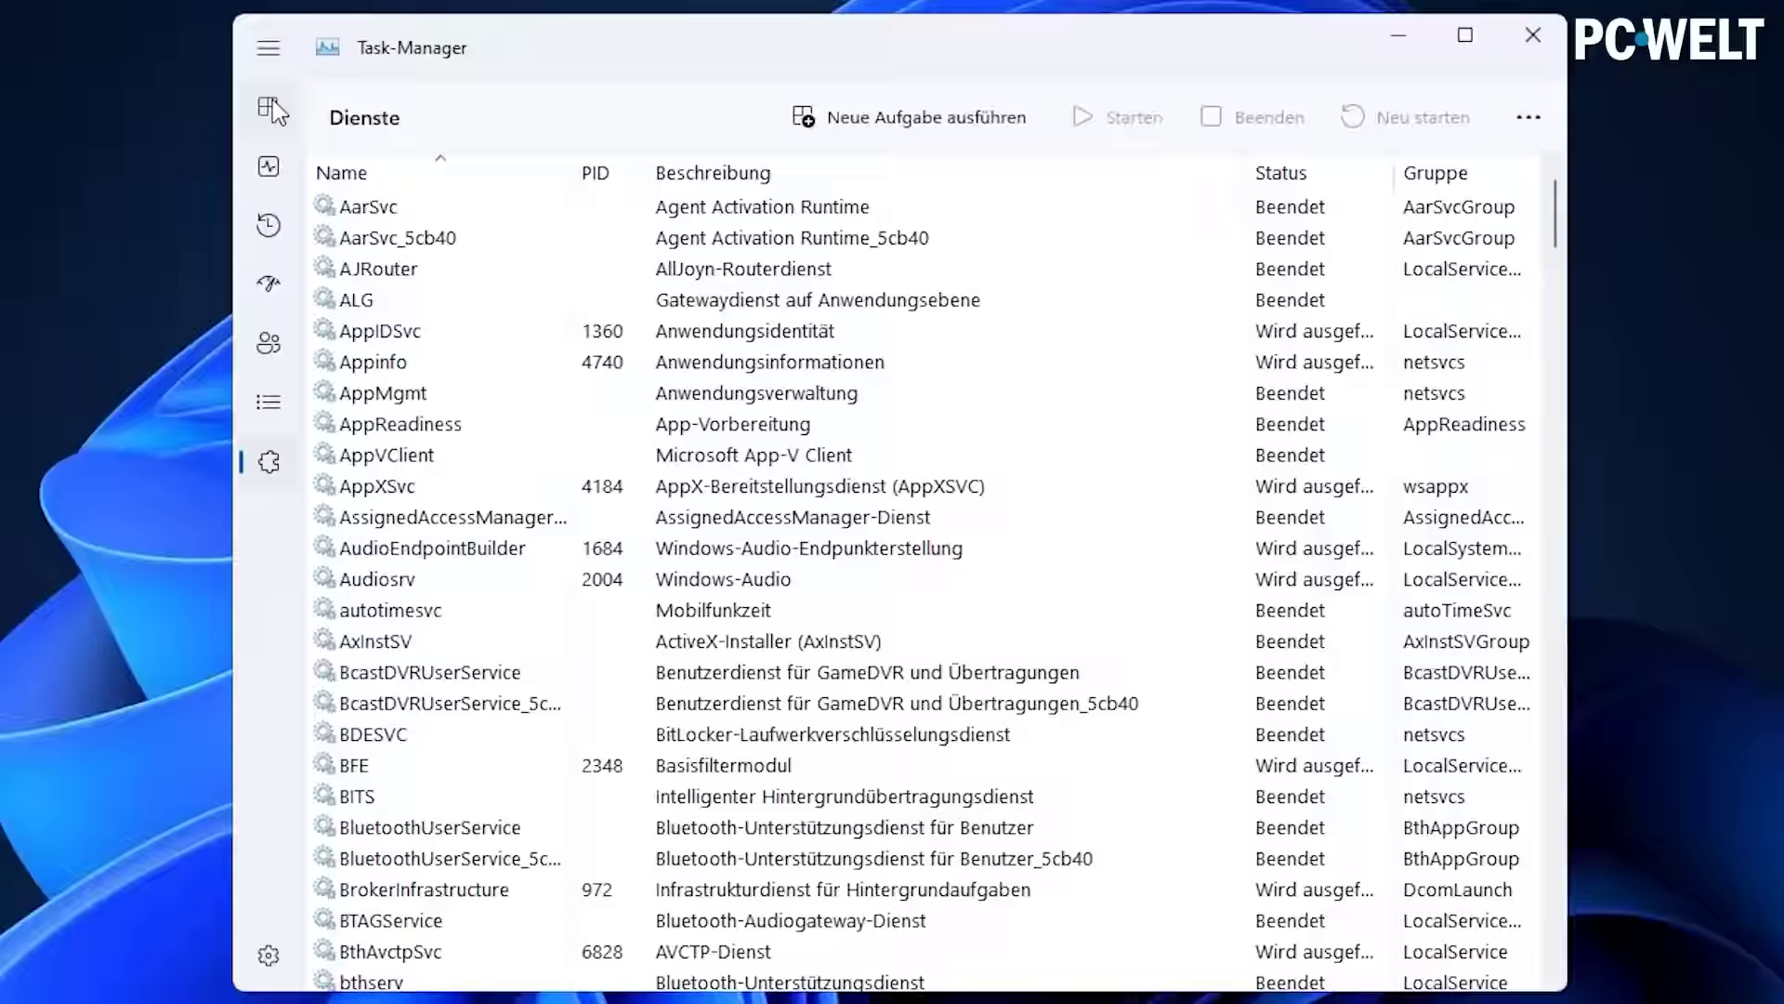
Activate the efficiency mode for the Microsoft OneDrive process, and check the available process options for Application Frame Host.
{"action": "left_click", "coordinate": [269, 109]}
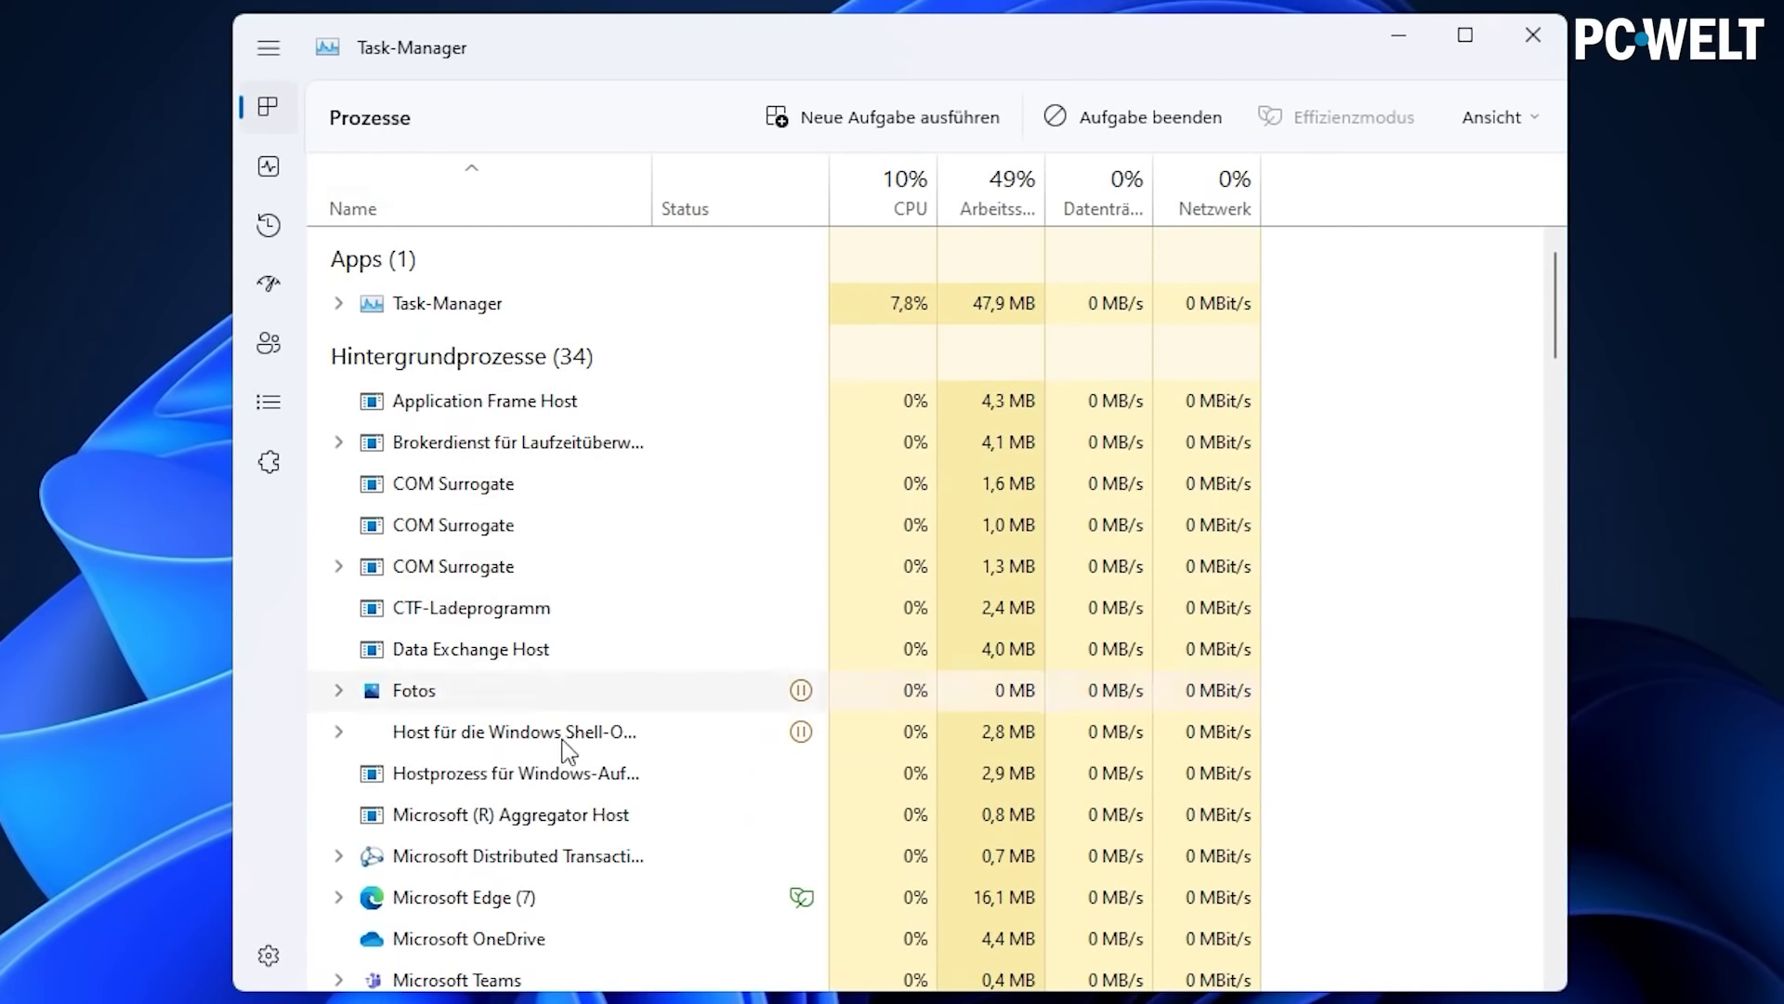
{"action": "right_click", "coordinate": [510, 946]}
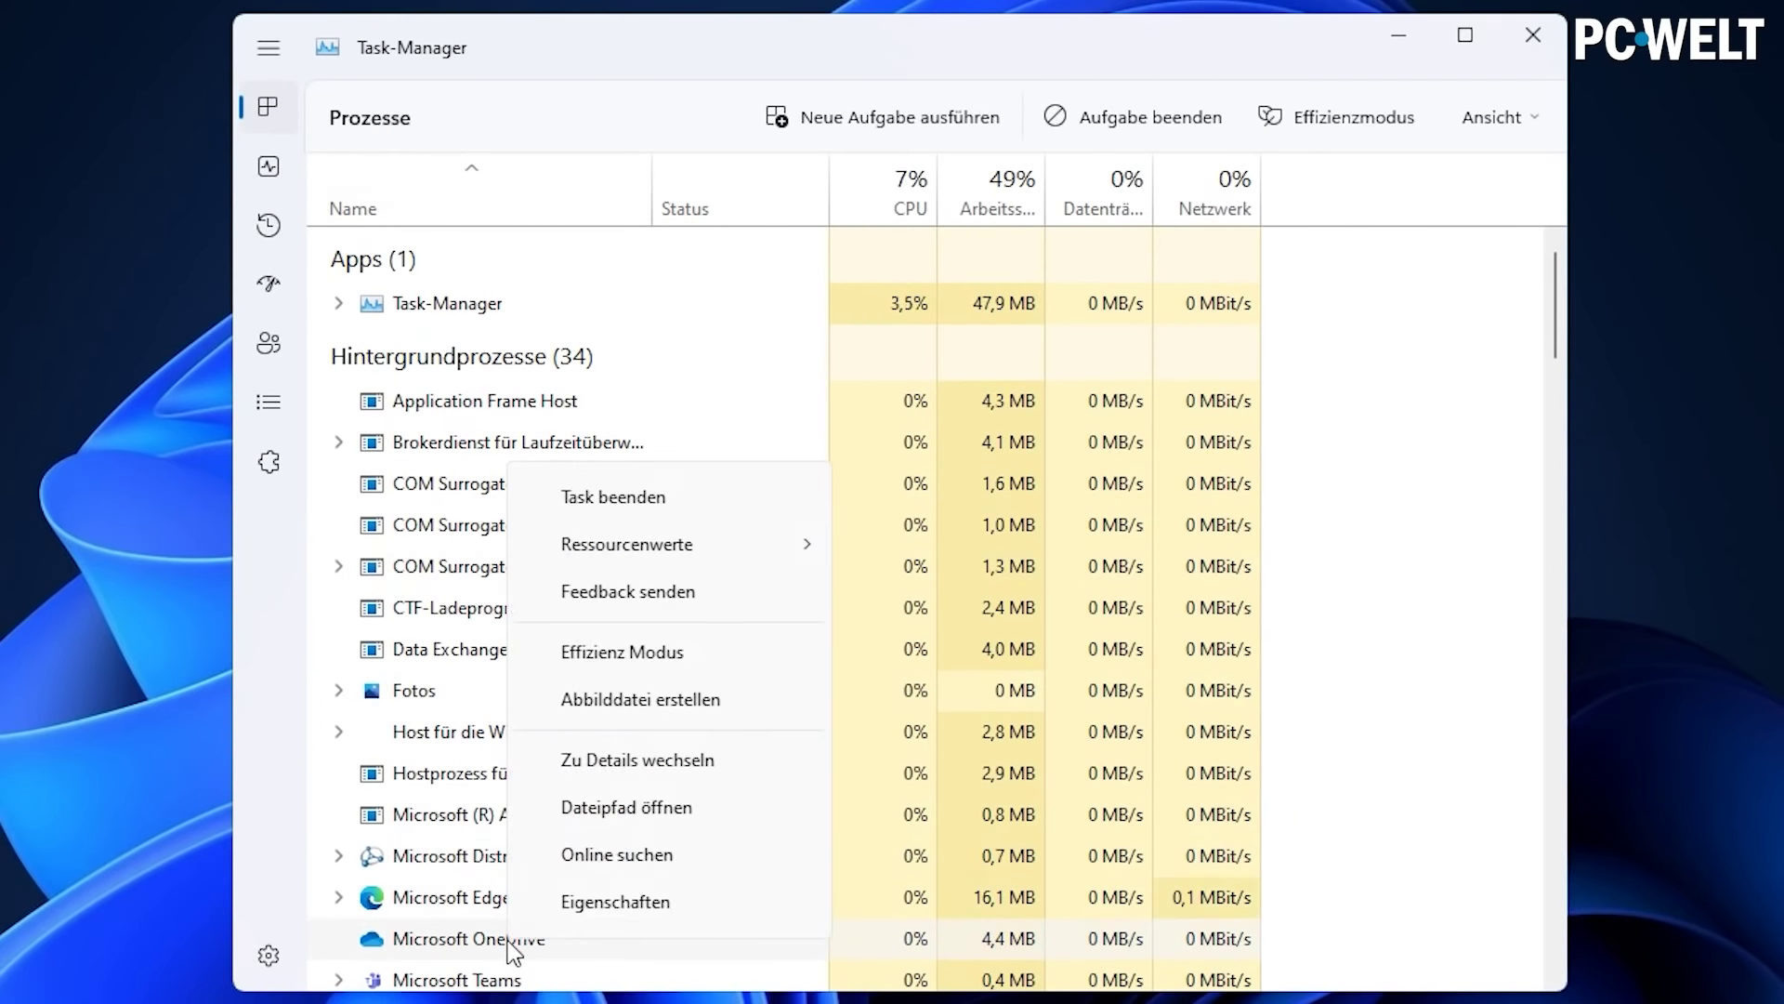
{"action": "left_click", "coordinate": [751, 654]}
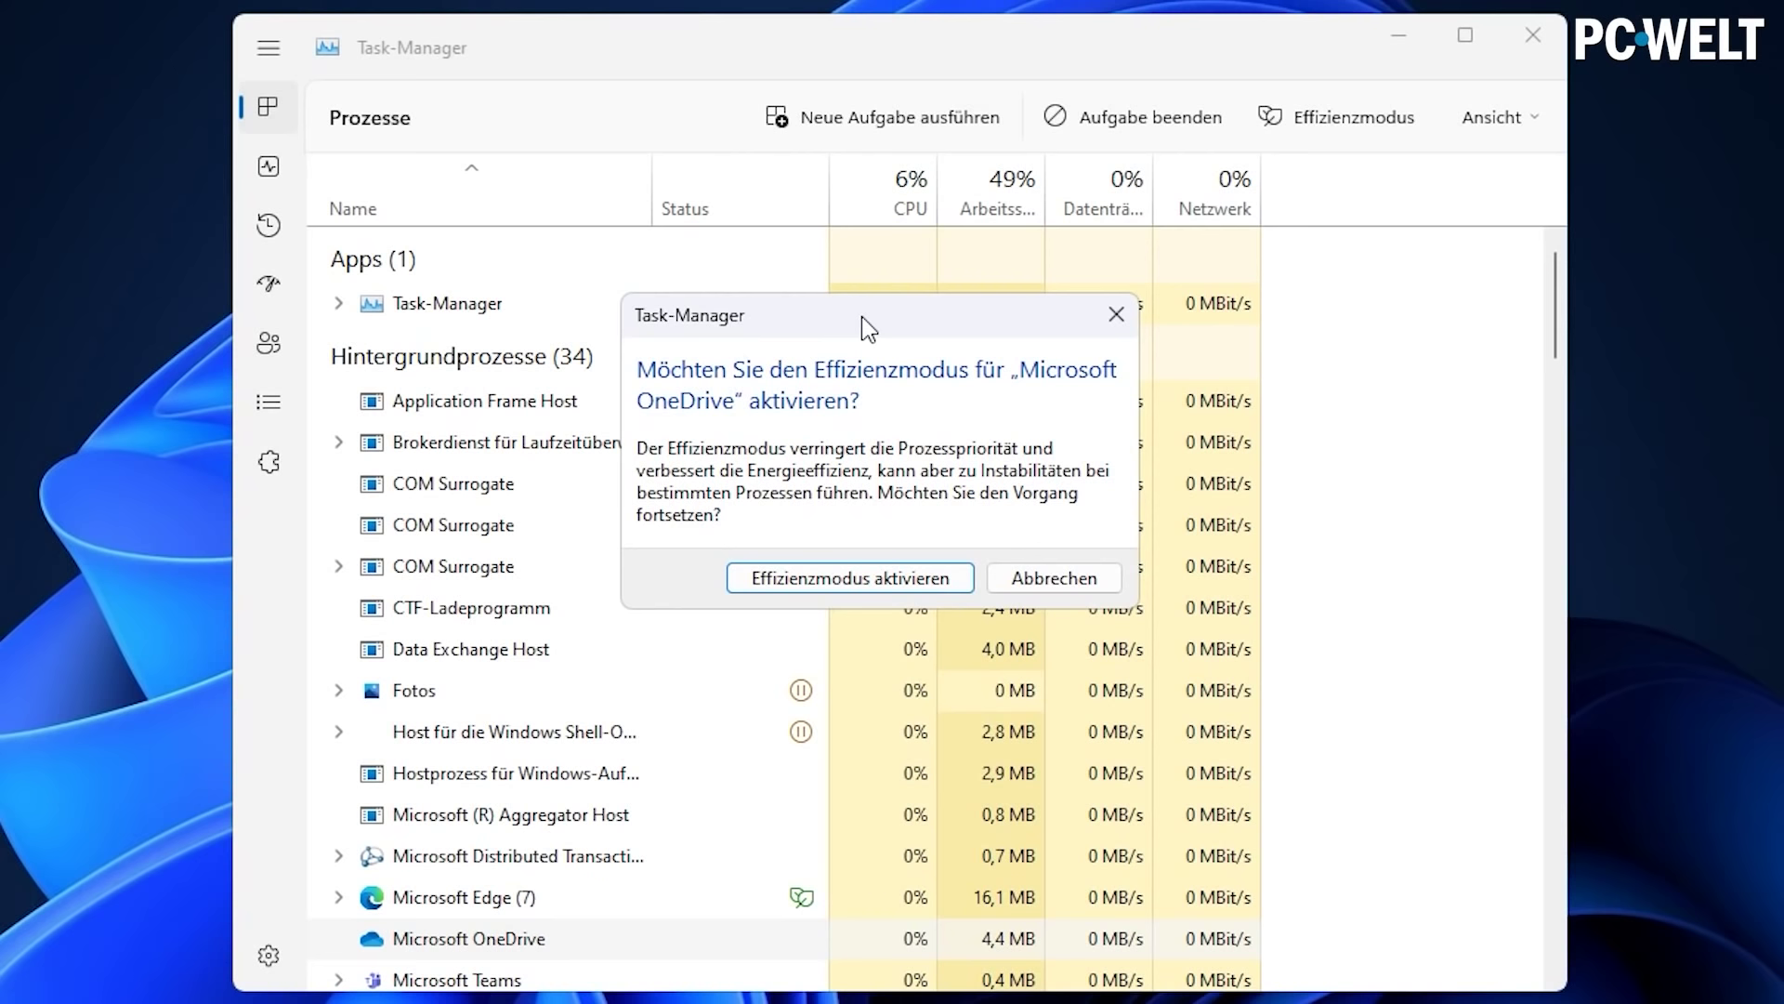
{"action": "left_click", "coordinate": [863, 591]}
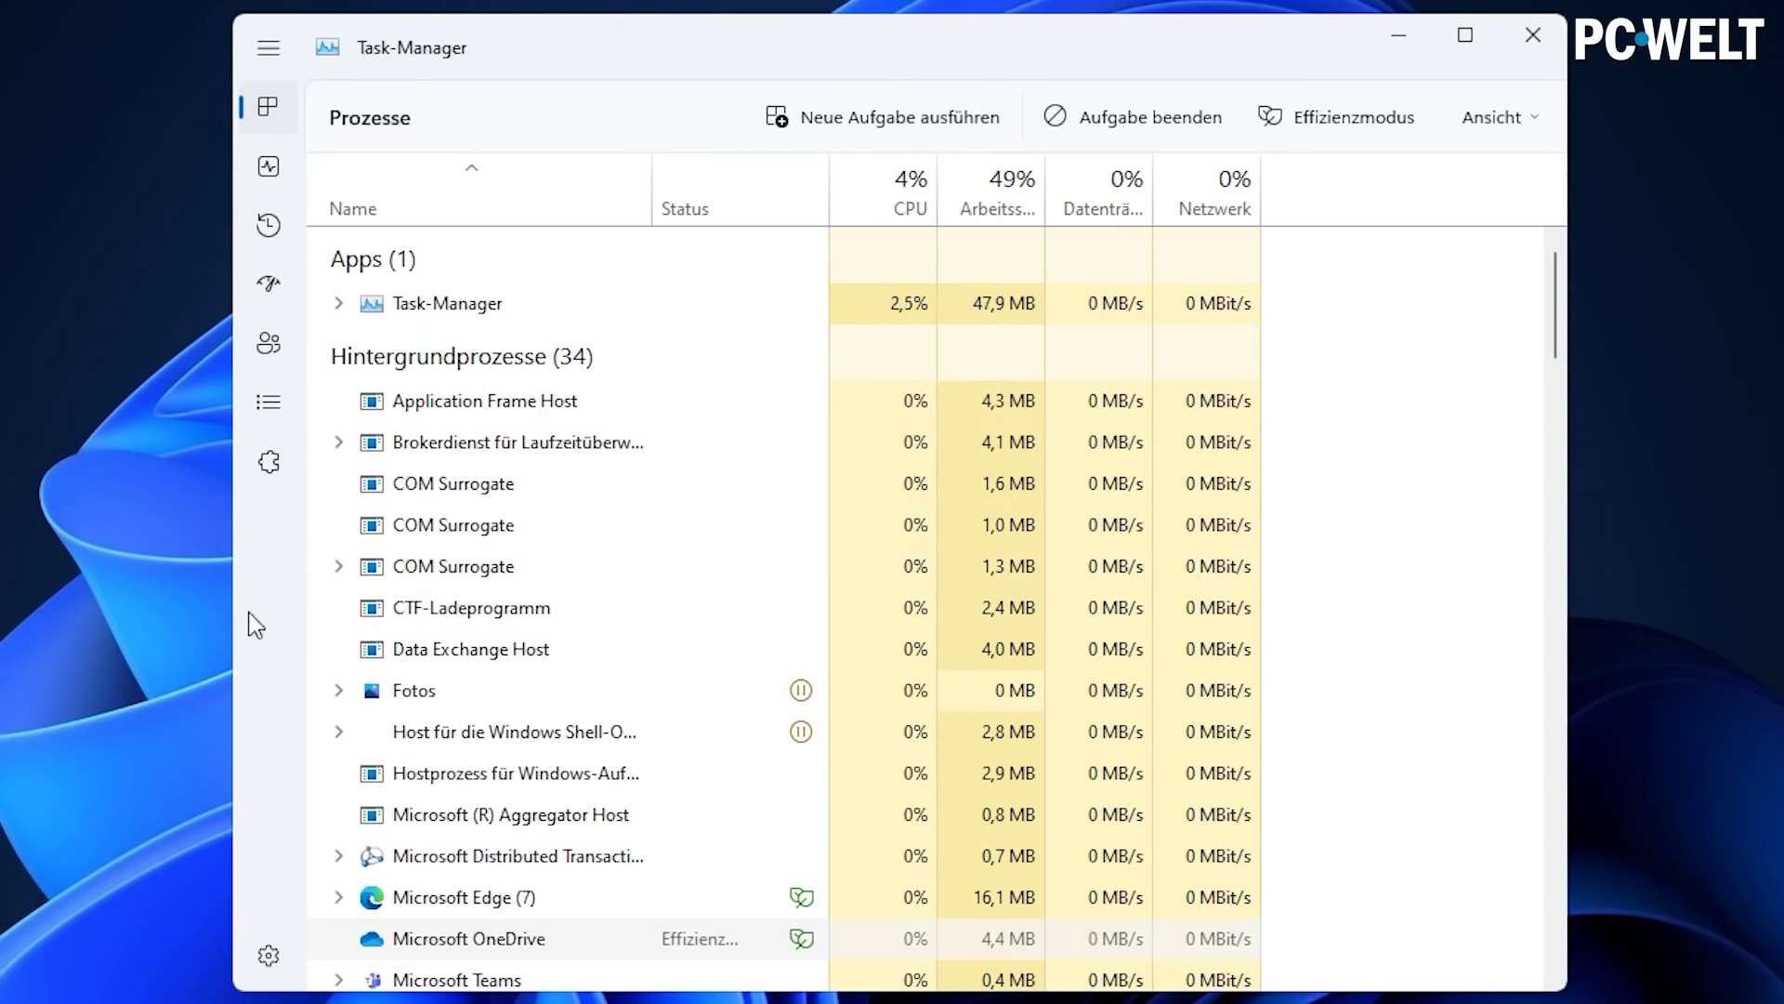
{"action": "right_click", "coordinate": [536, 406]}
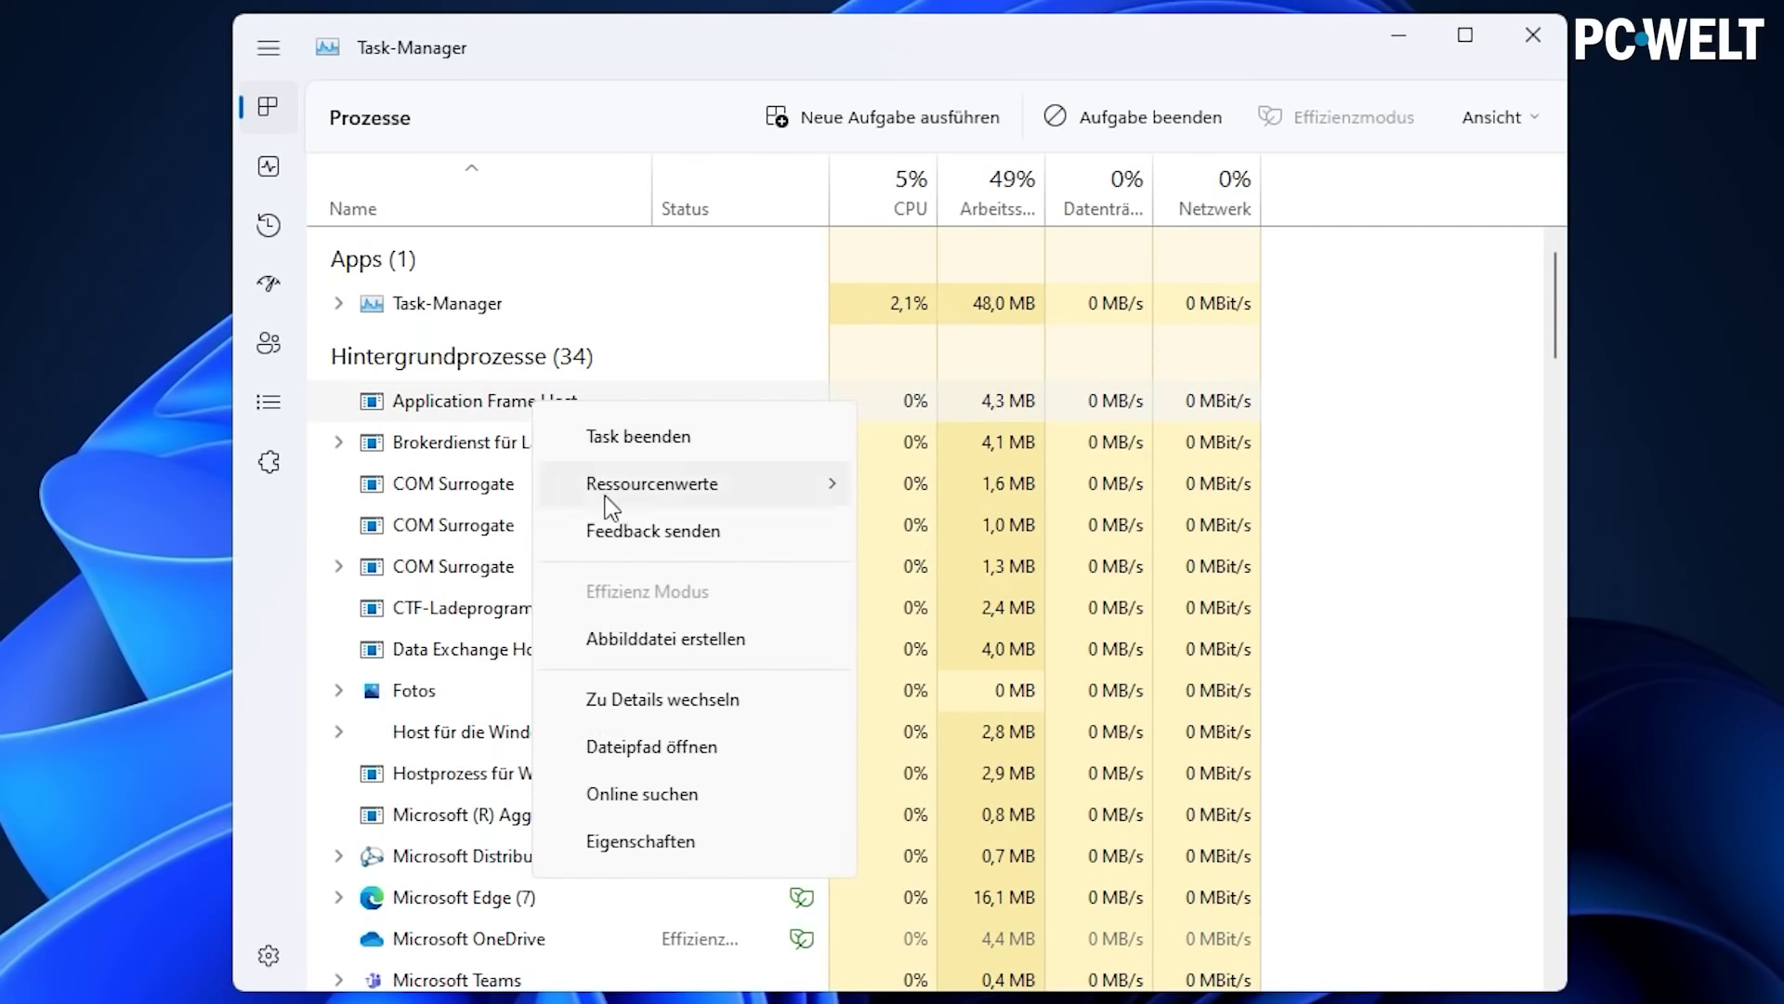
{"action": "left_click", "coordinate": [287, 566]}
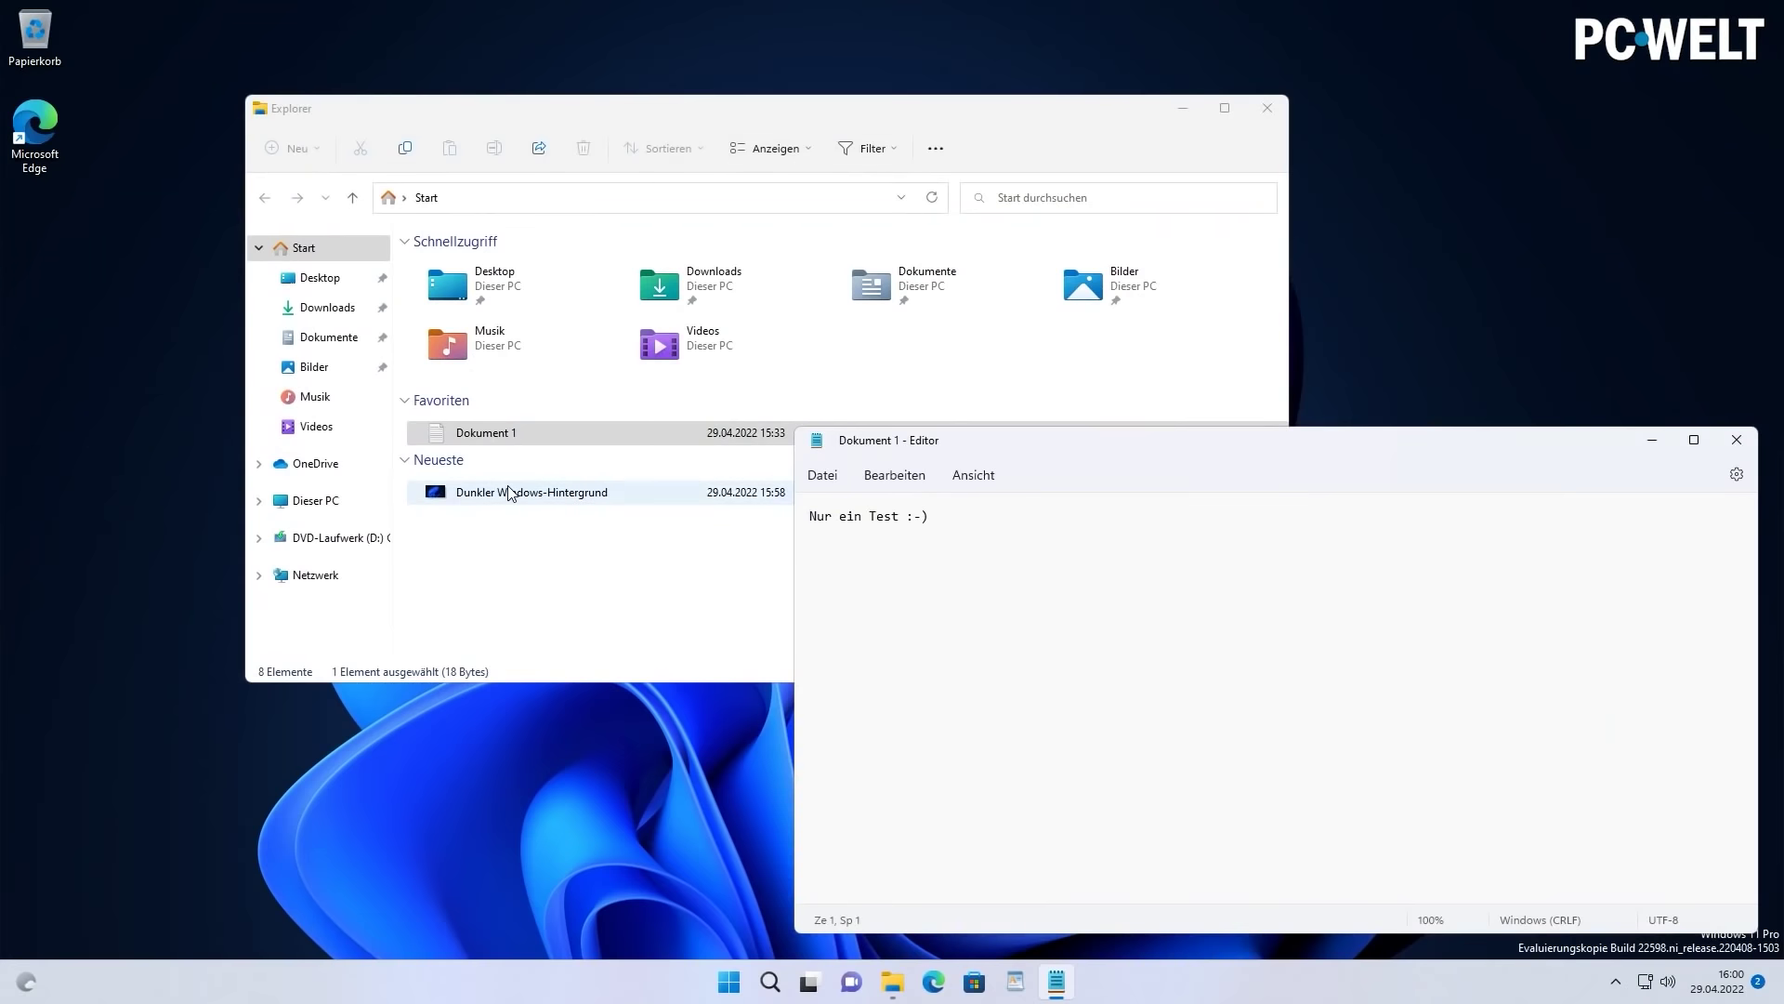
Open Dunkler Windows-Hintergrund and WordPad, and snap WordPad upper left, Fotos upper right, Explorer lower left and Editor lower right in the four-quadrant layout.
{"action": "left_click", "coordinate": [510, 494]}
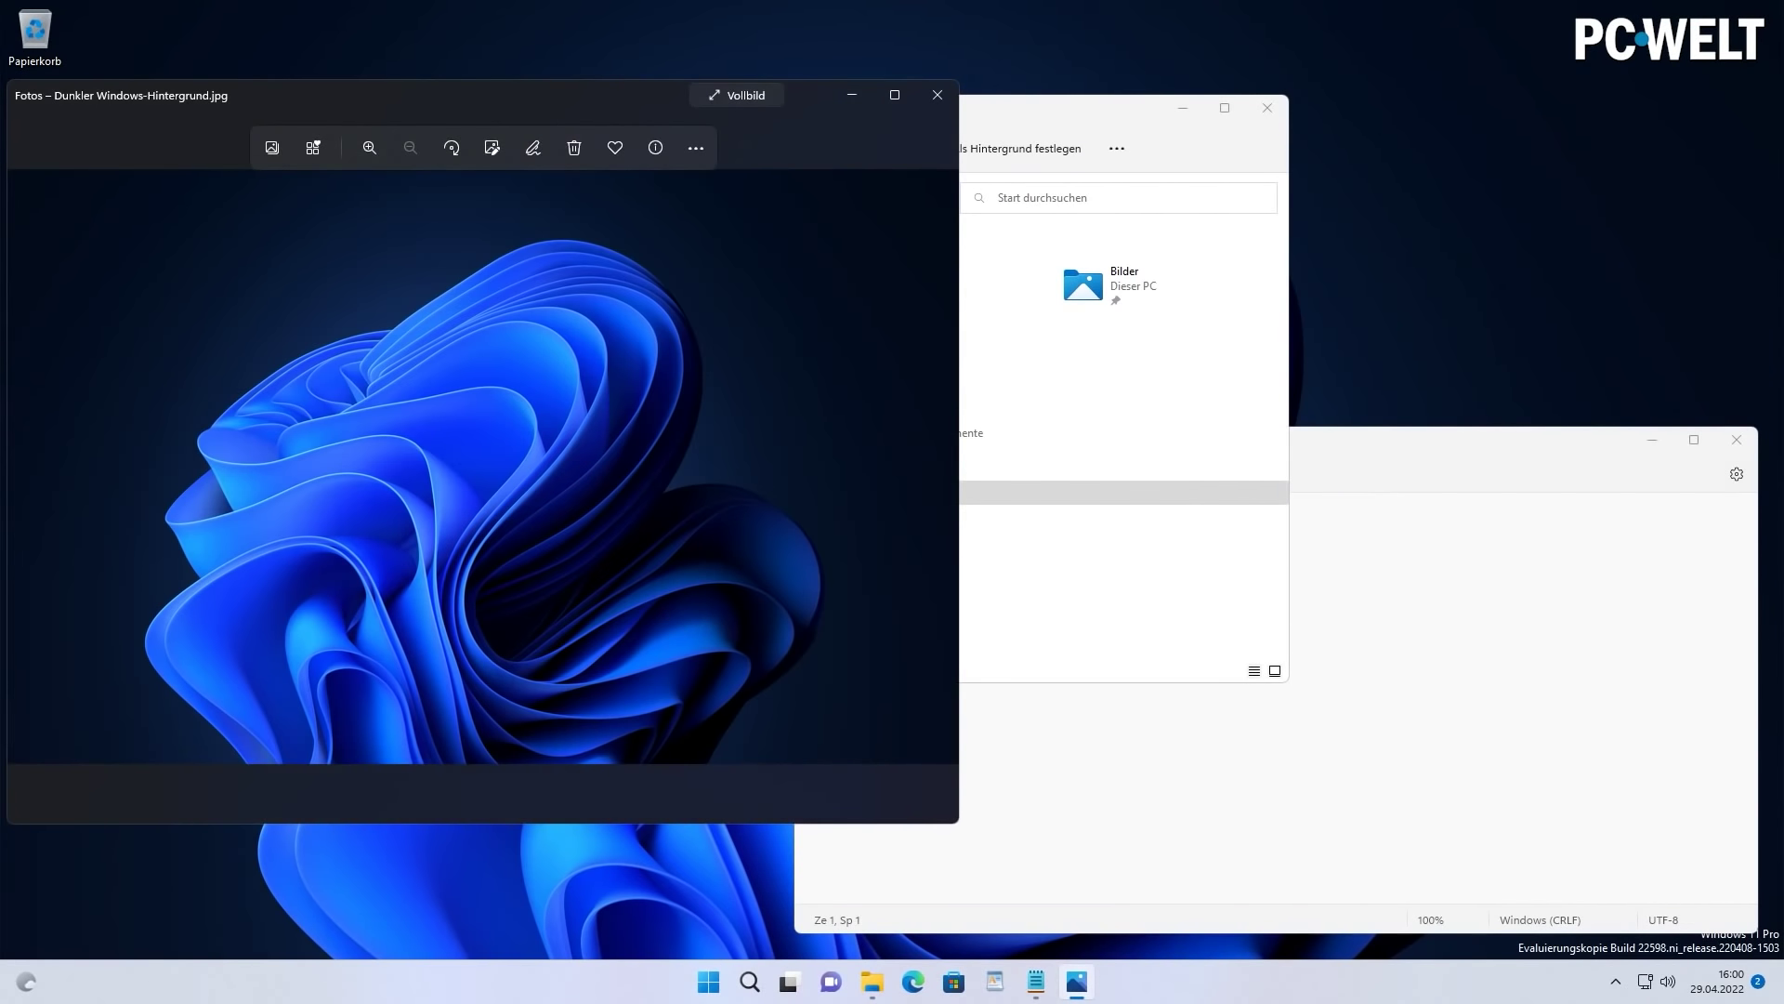
{"action": "left_click", "coordinate": [994, 982]}
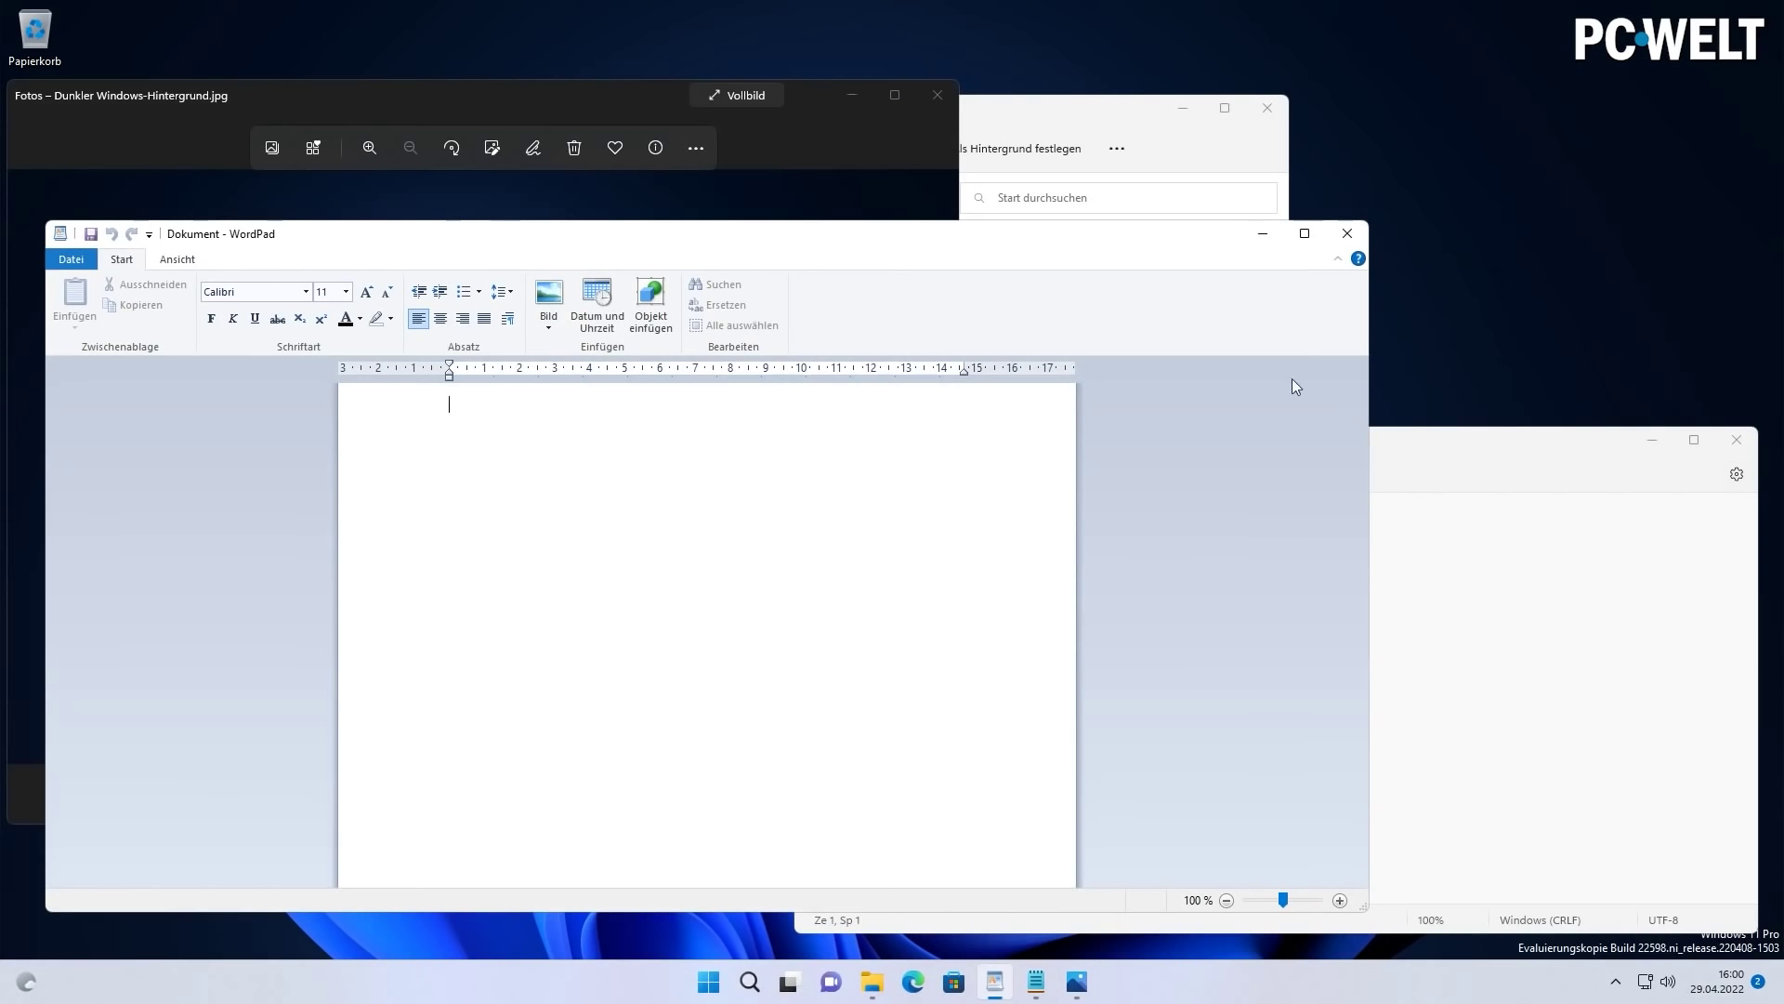
{"action": "mouse_move", "coordinate": [1311, 240]}
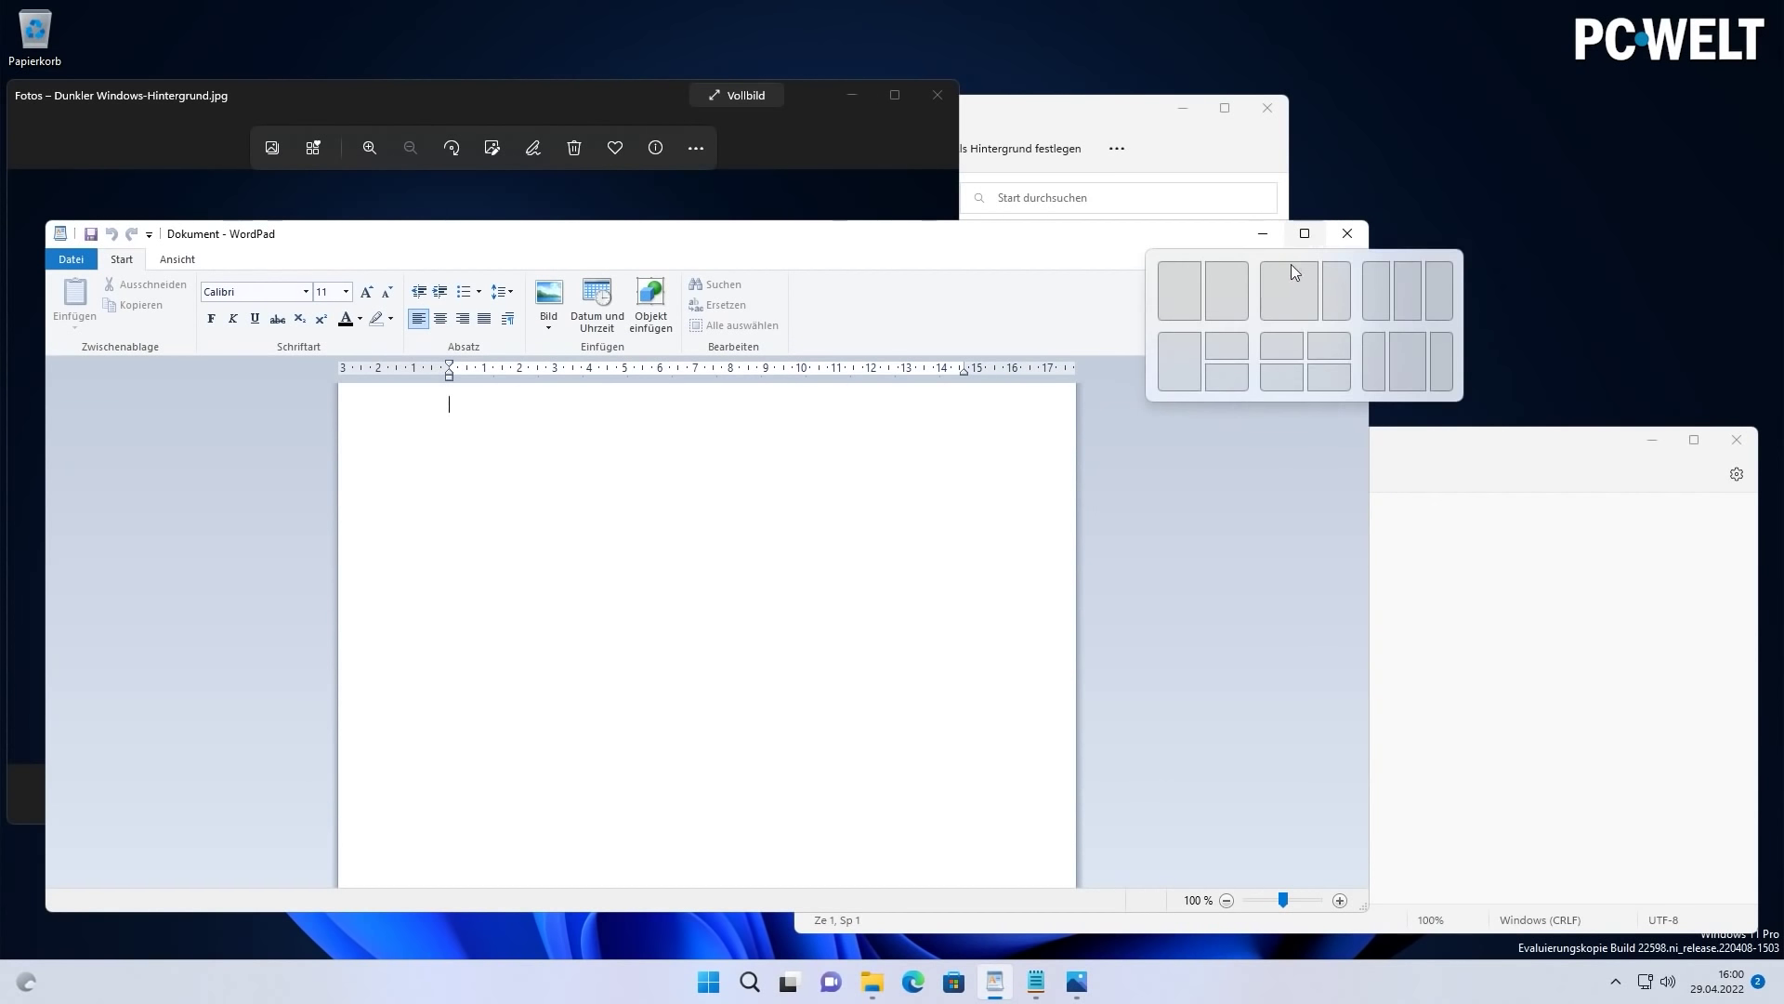
{"action": "left_click", "coordinate": [1281, 347]}
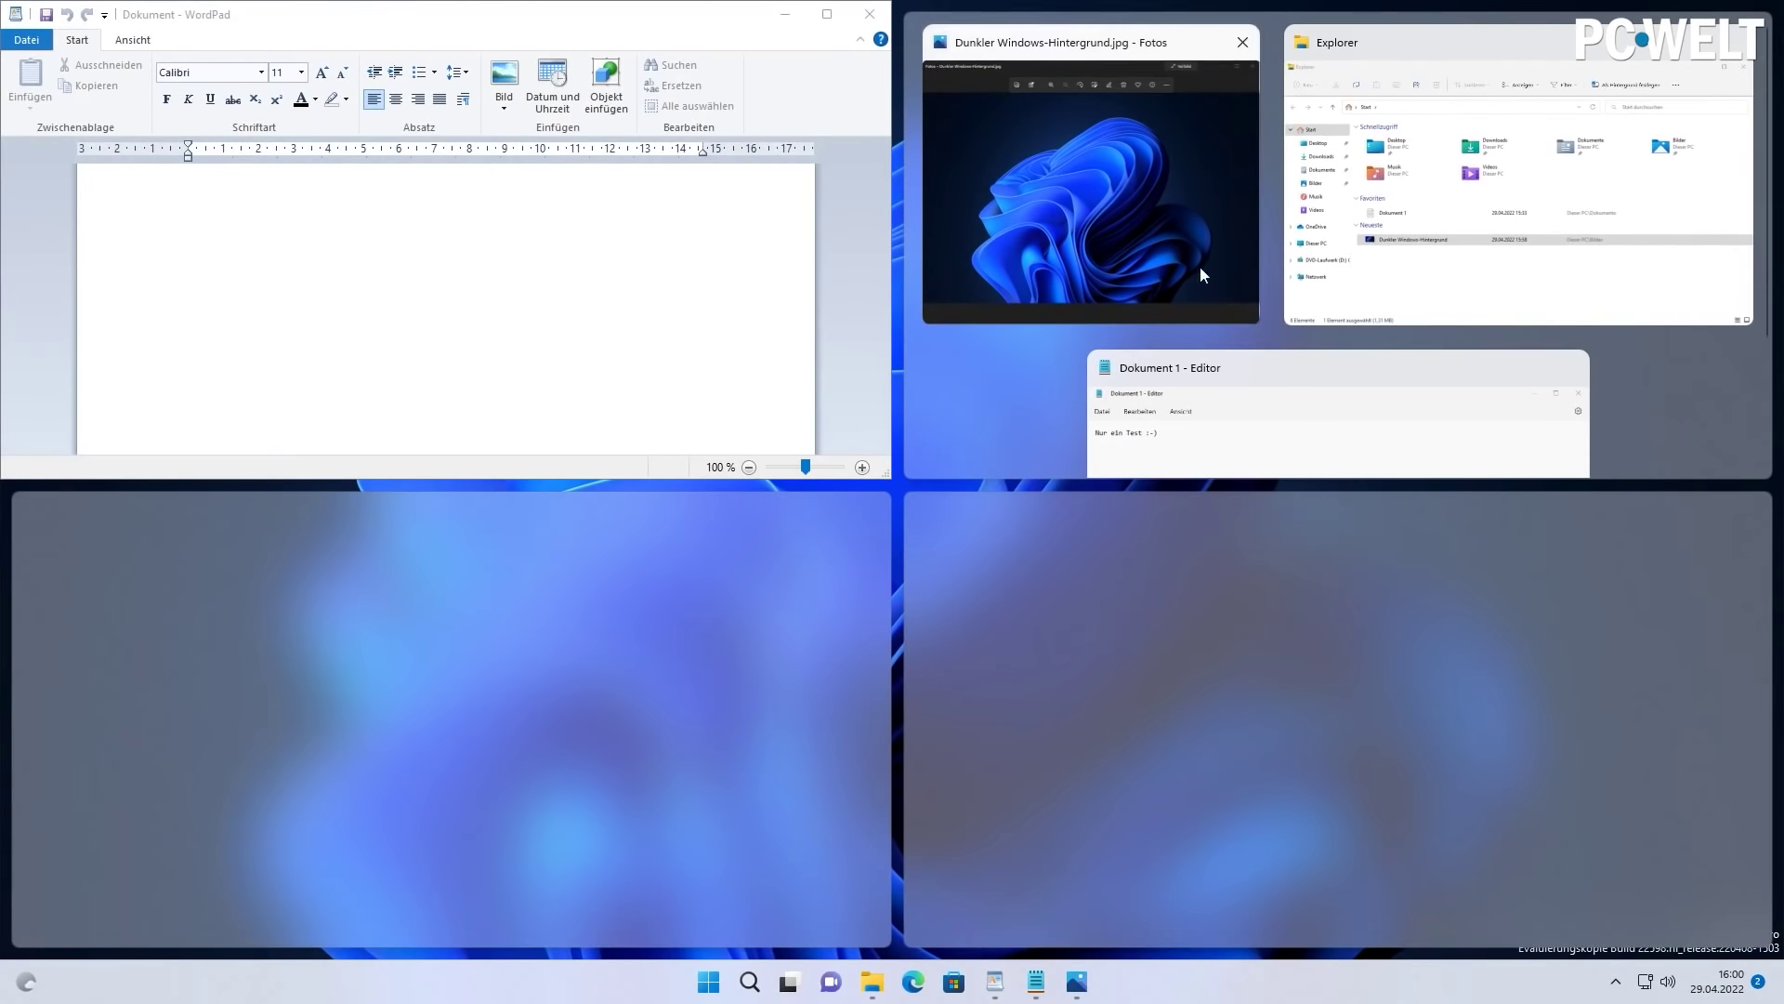
{"action": "left_click", "coordinate": [1169, 247]}
{"action": "left_click", "coordinate": [516, 677]}
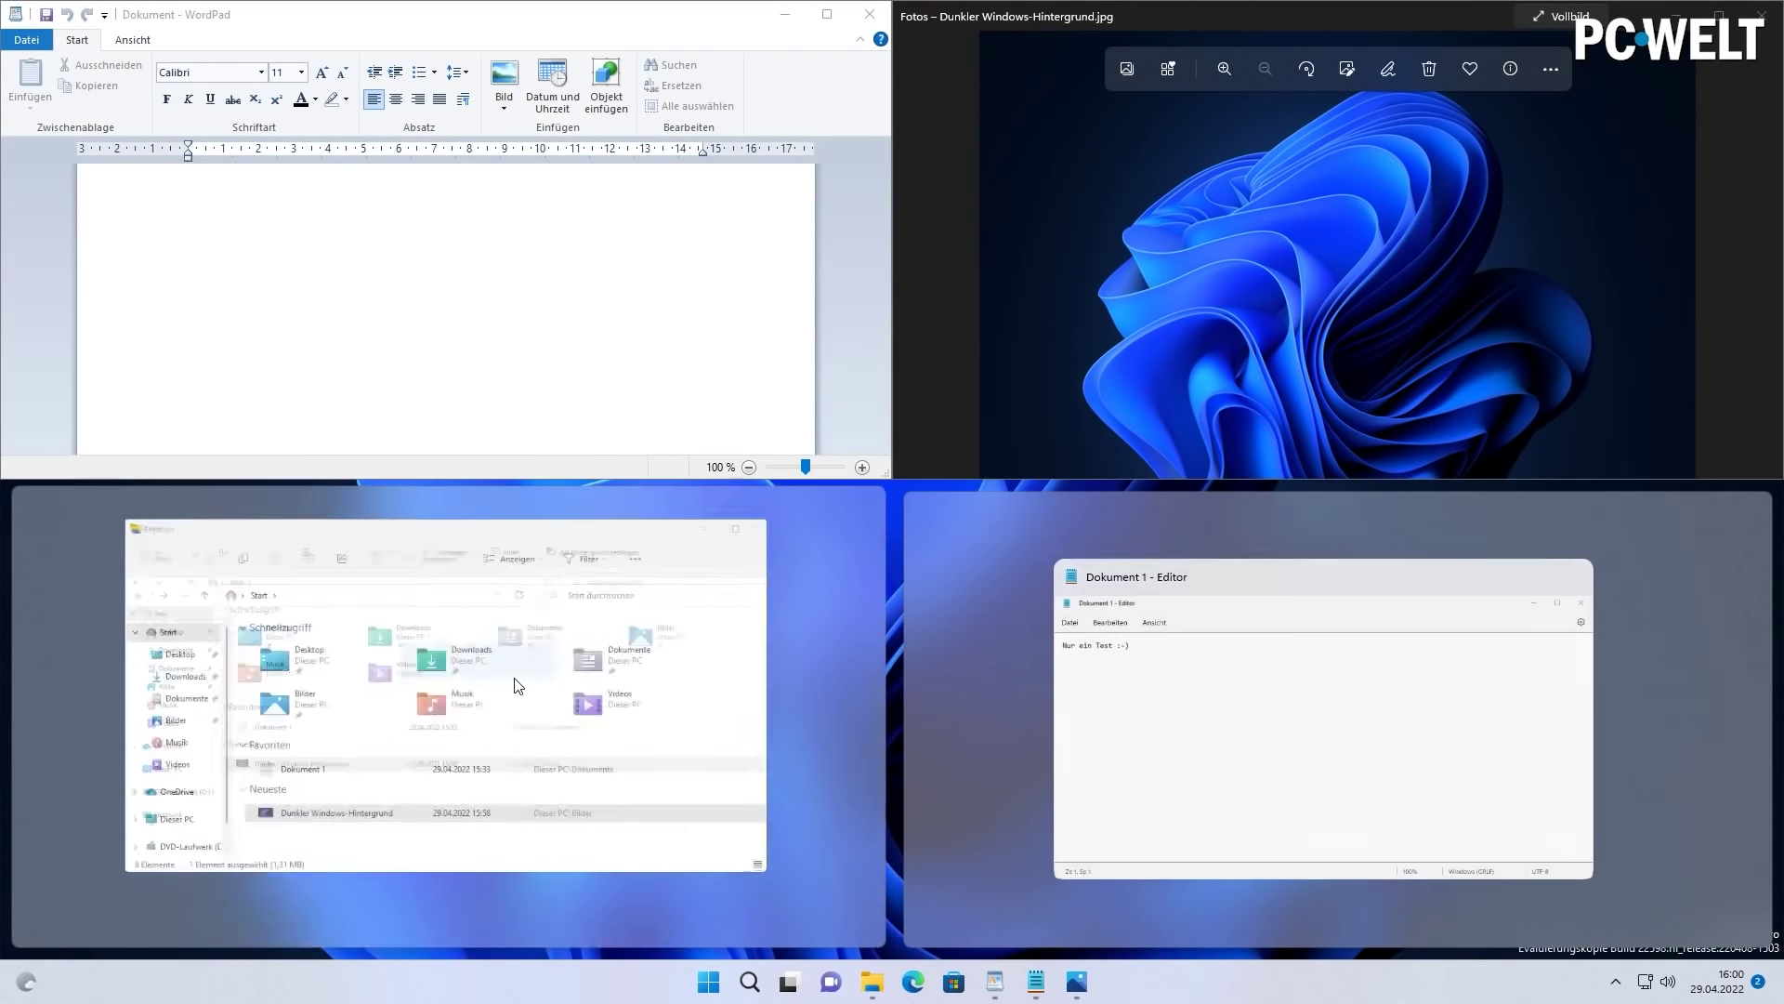
{"action": "left_click", "coordinate": [1338, 725]}
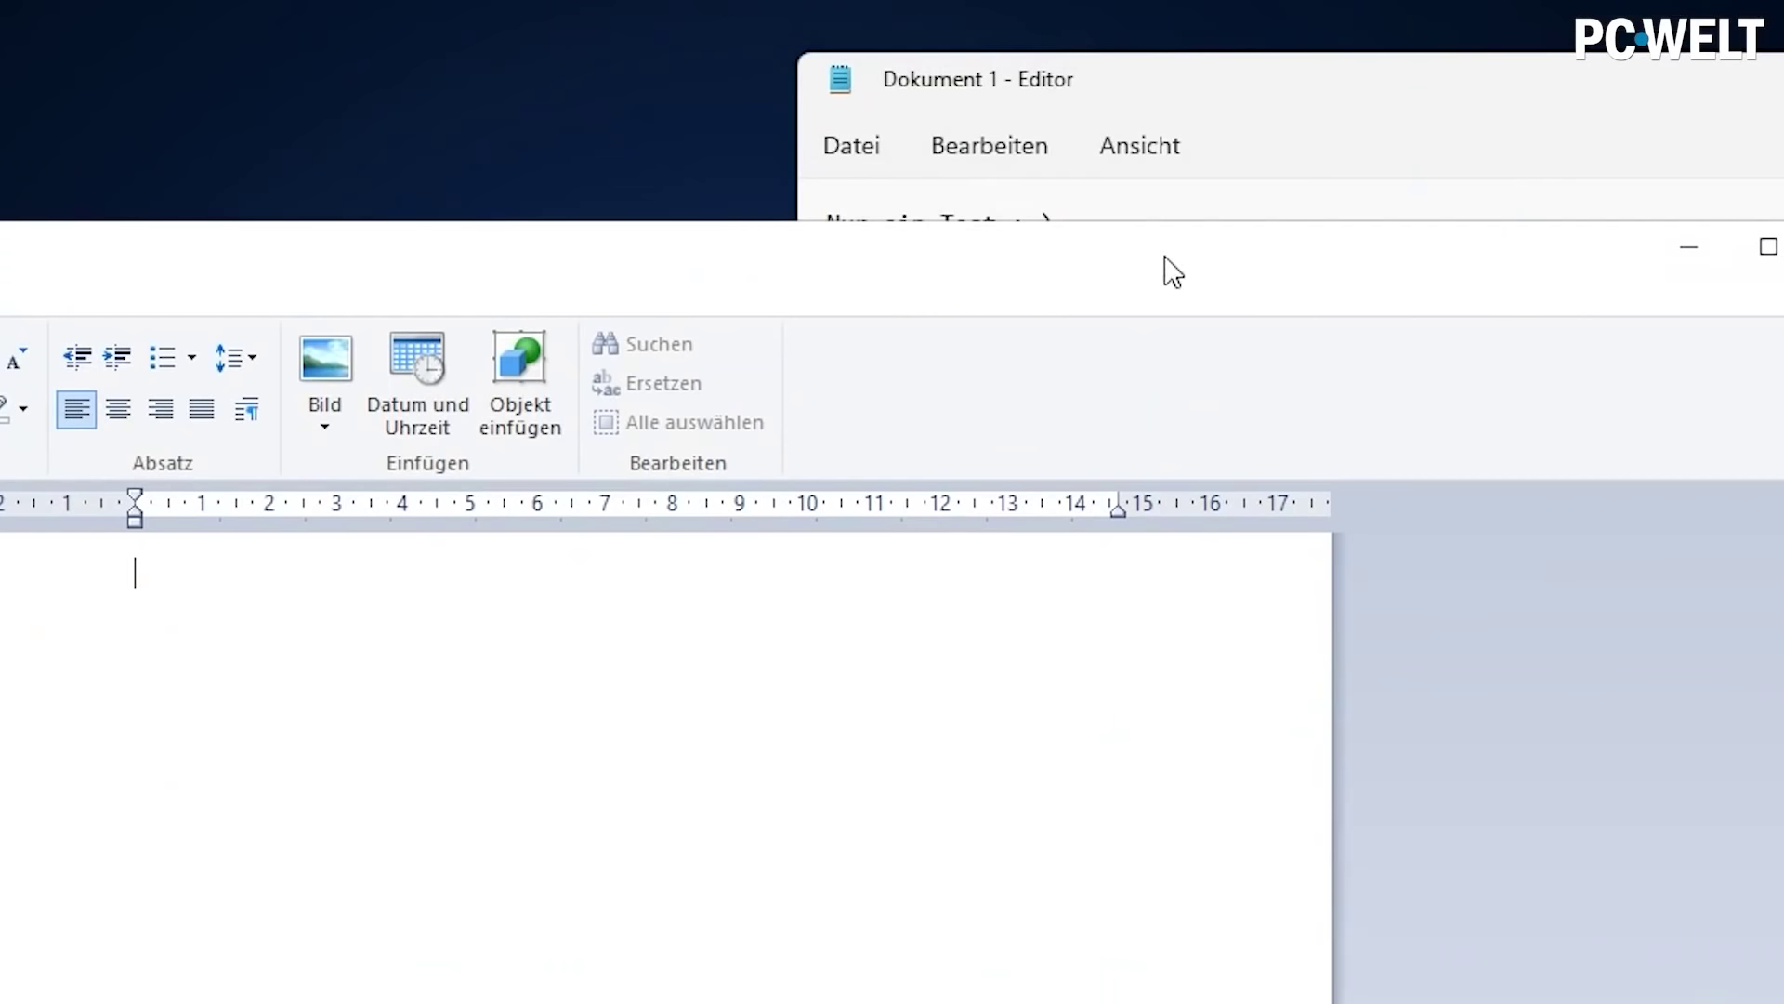
Snap WordPad upper left using the snap layouts at the screen's upper edge, with Fotos upper right, Editor lower left and Explorer lower right.
{"action": "left_click_drag", "start_coordinate": [1173, 271], "coordinate": [946, 96]}
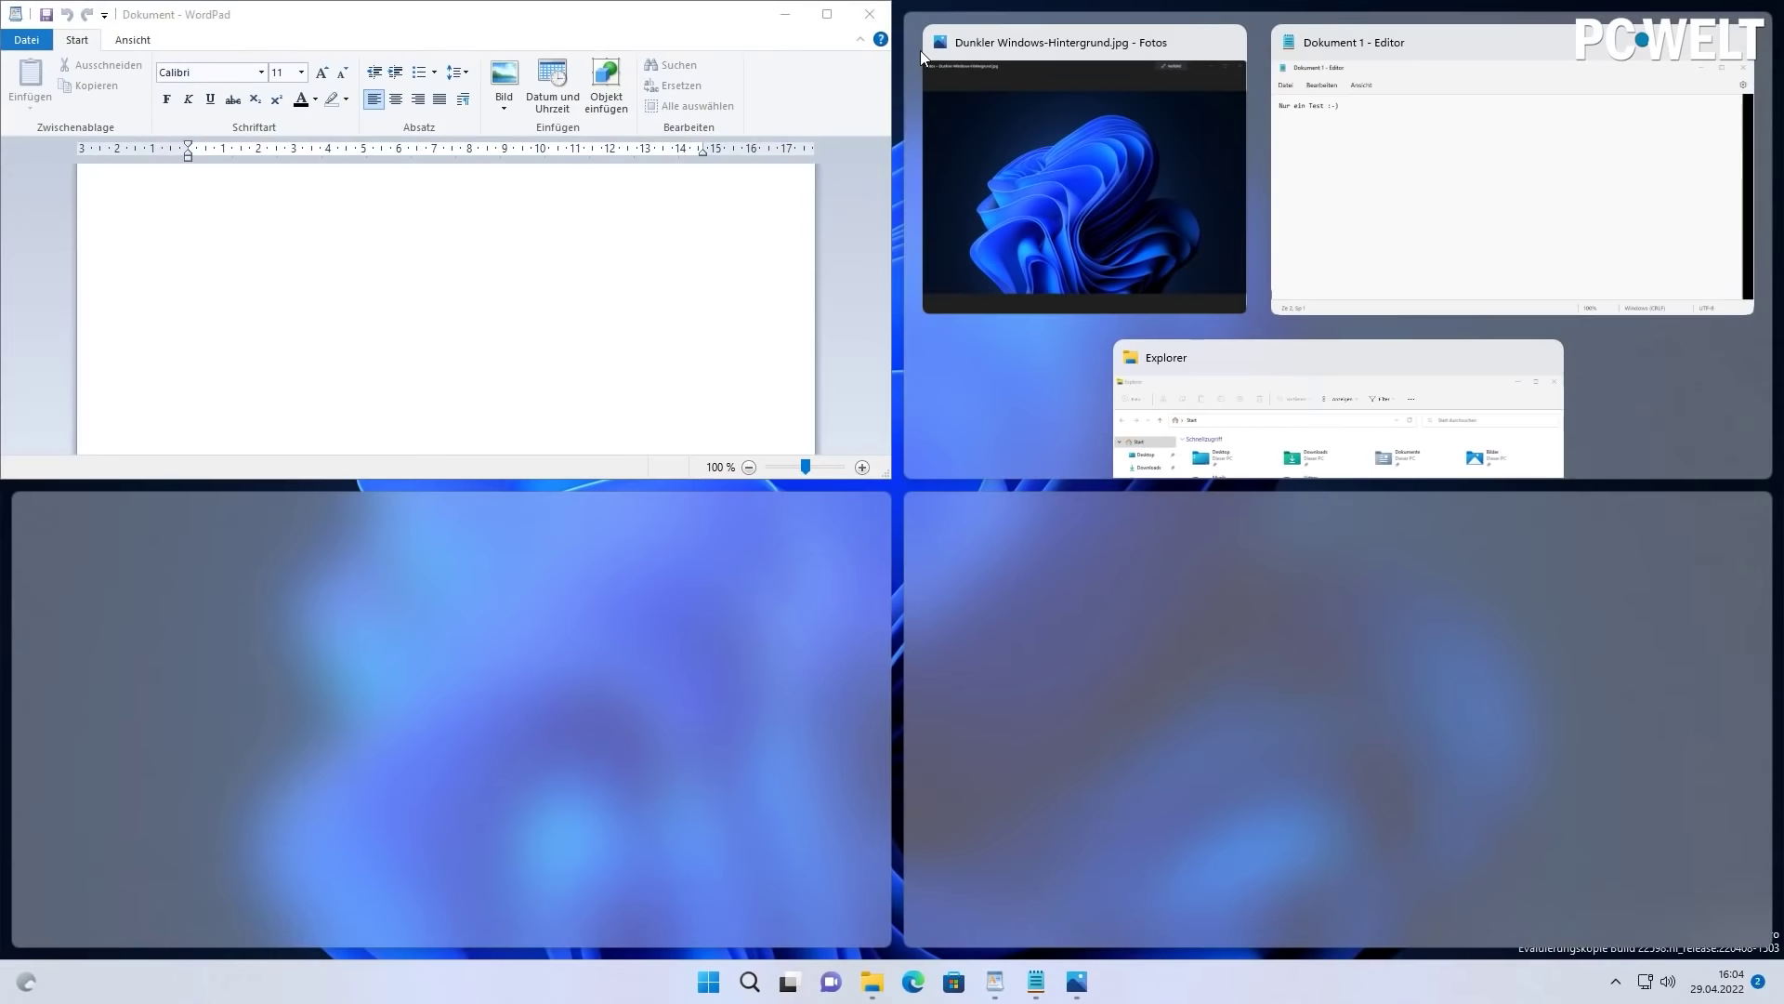
{"action": "left_click", "coordinate": [1078, 178]}
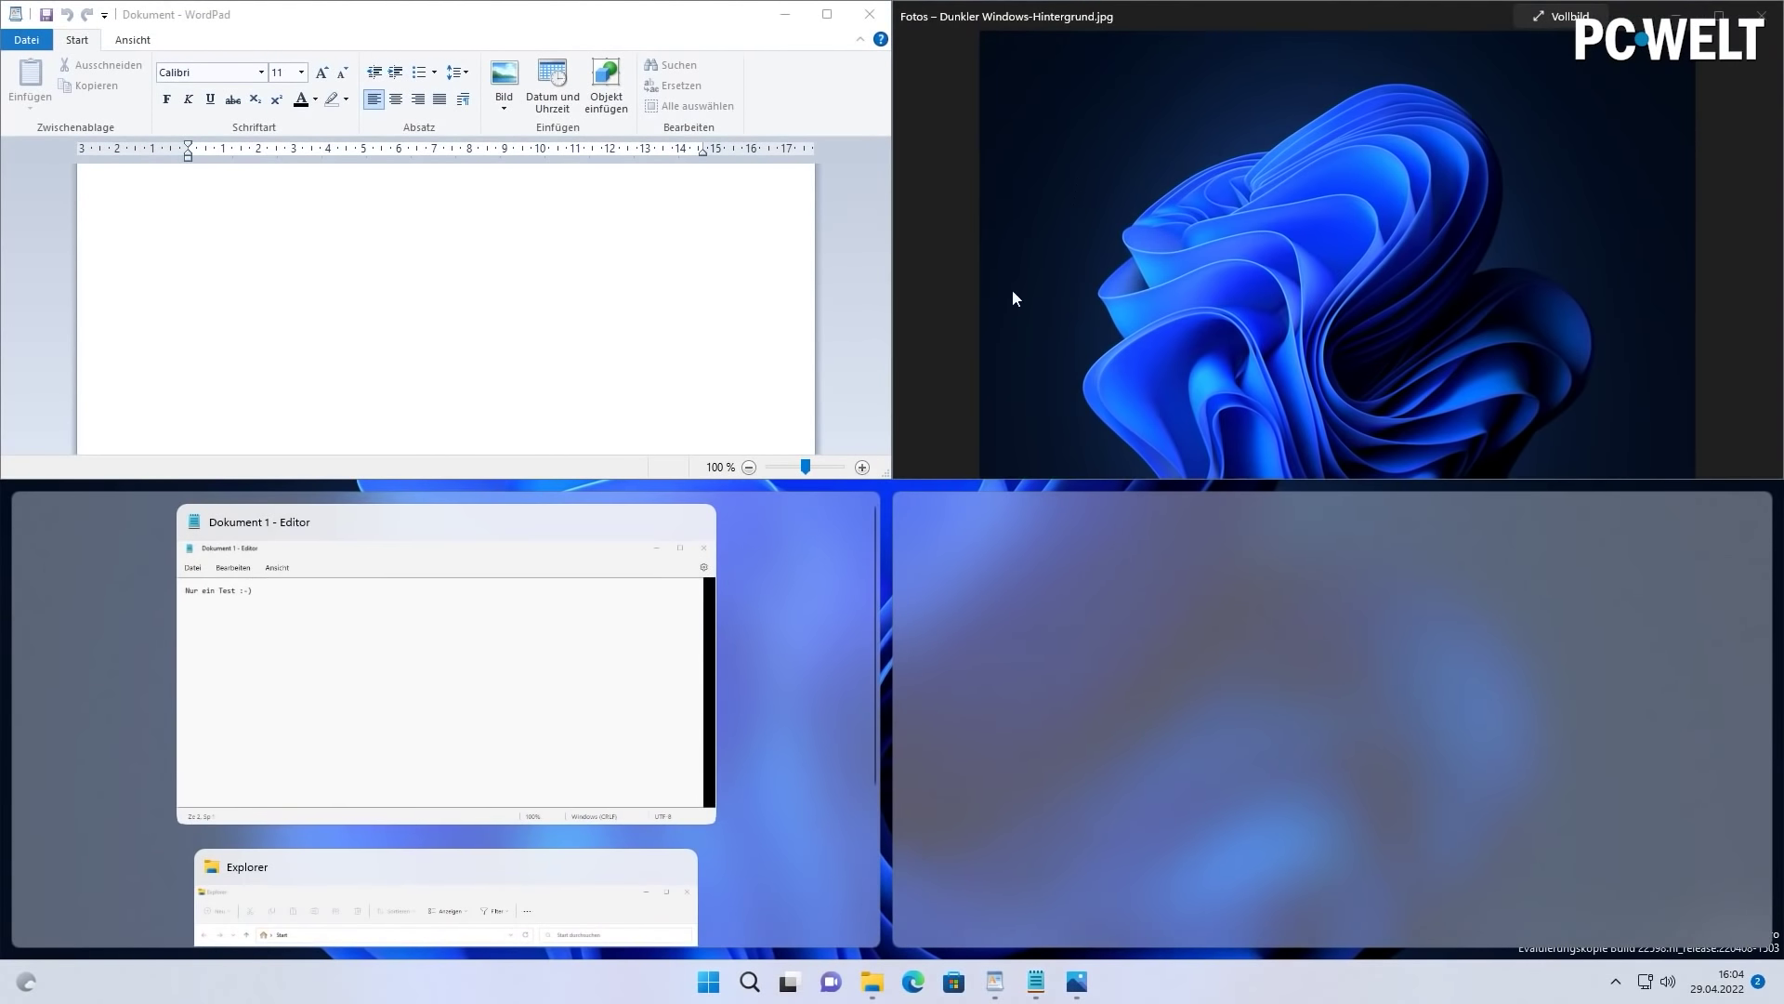
{"action": "left_click", "coordinate": [513, 630]}
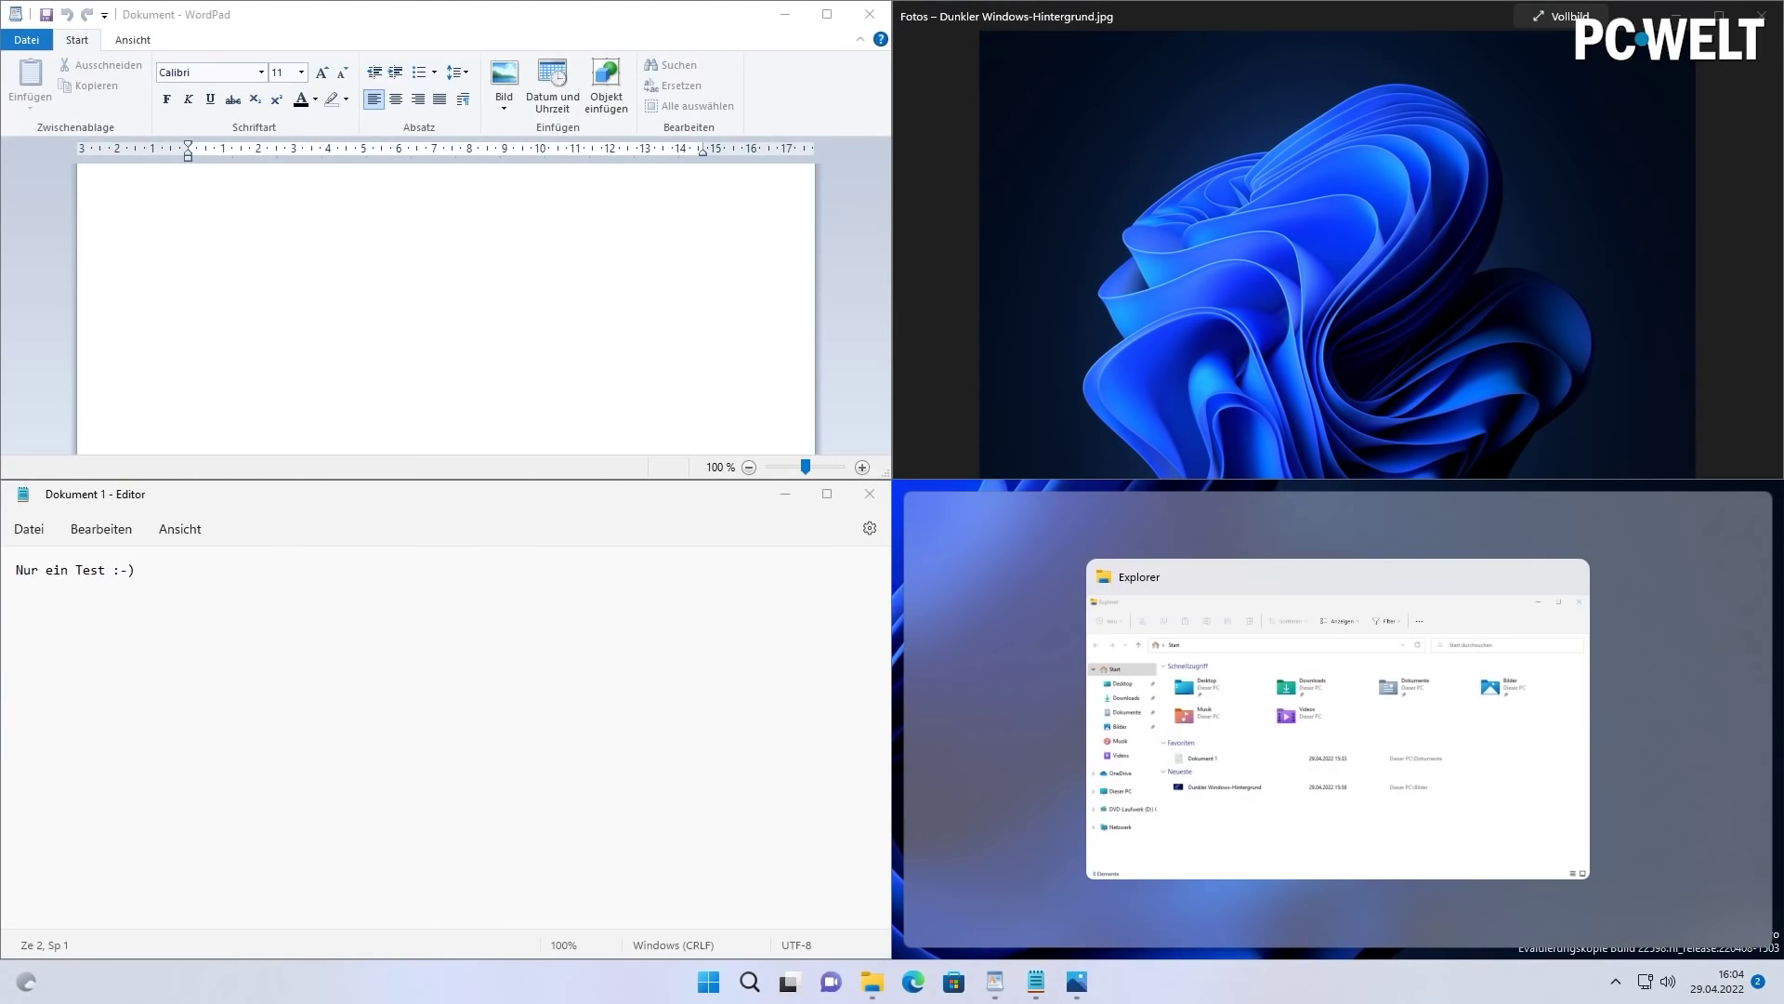
{"action": "left_click", "coordinate": [1524, 779]}
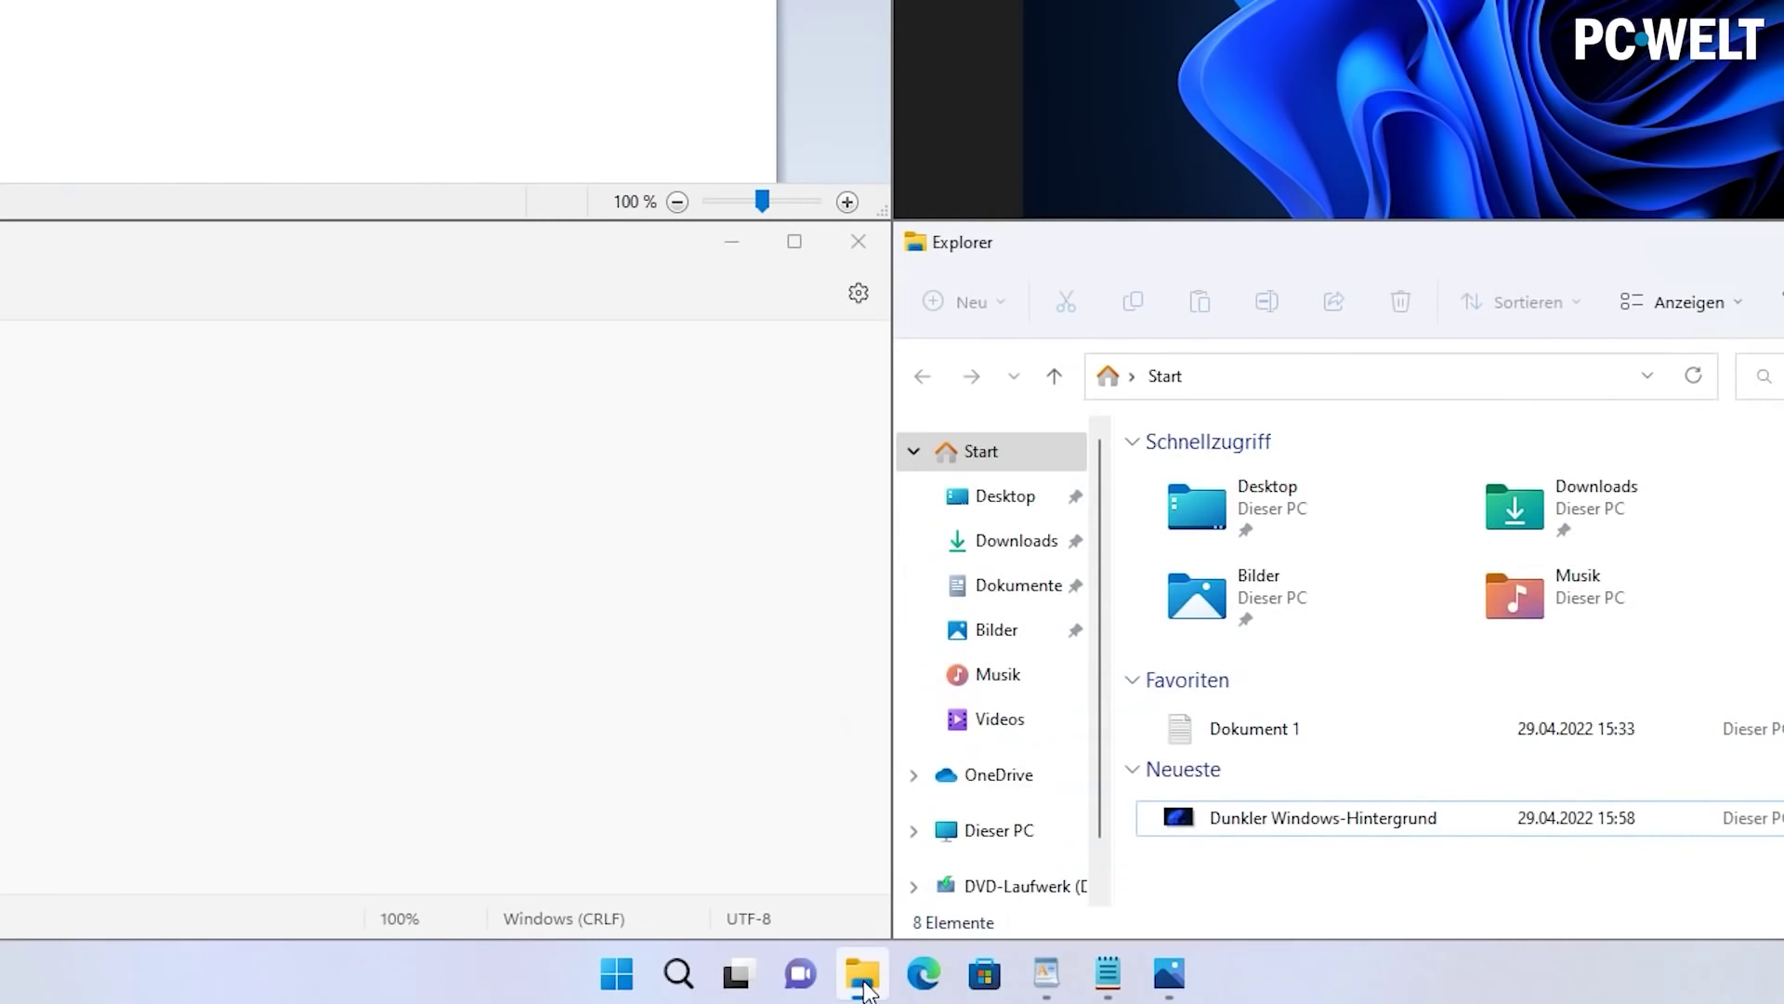
Preview the snap group containing Explorer from Explorer's taskbar entry.
{"action": "mouse_move", "coordinate": [872, 992]}
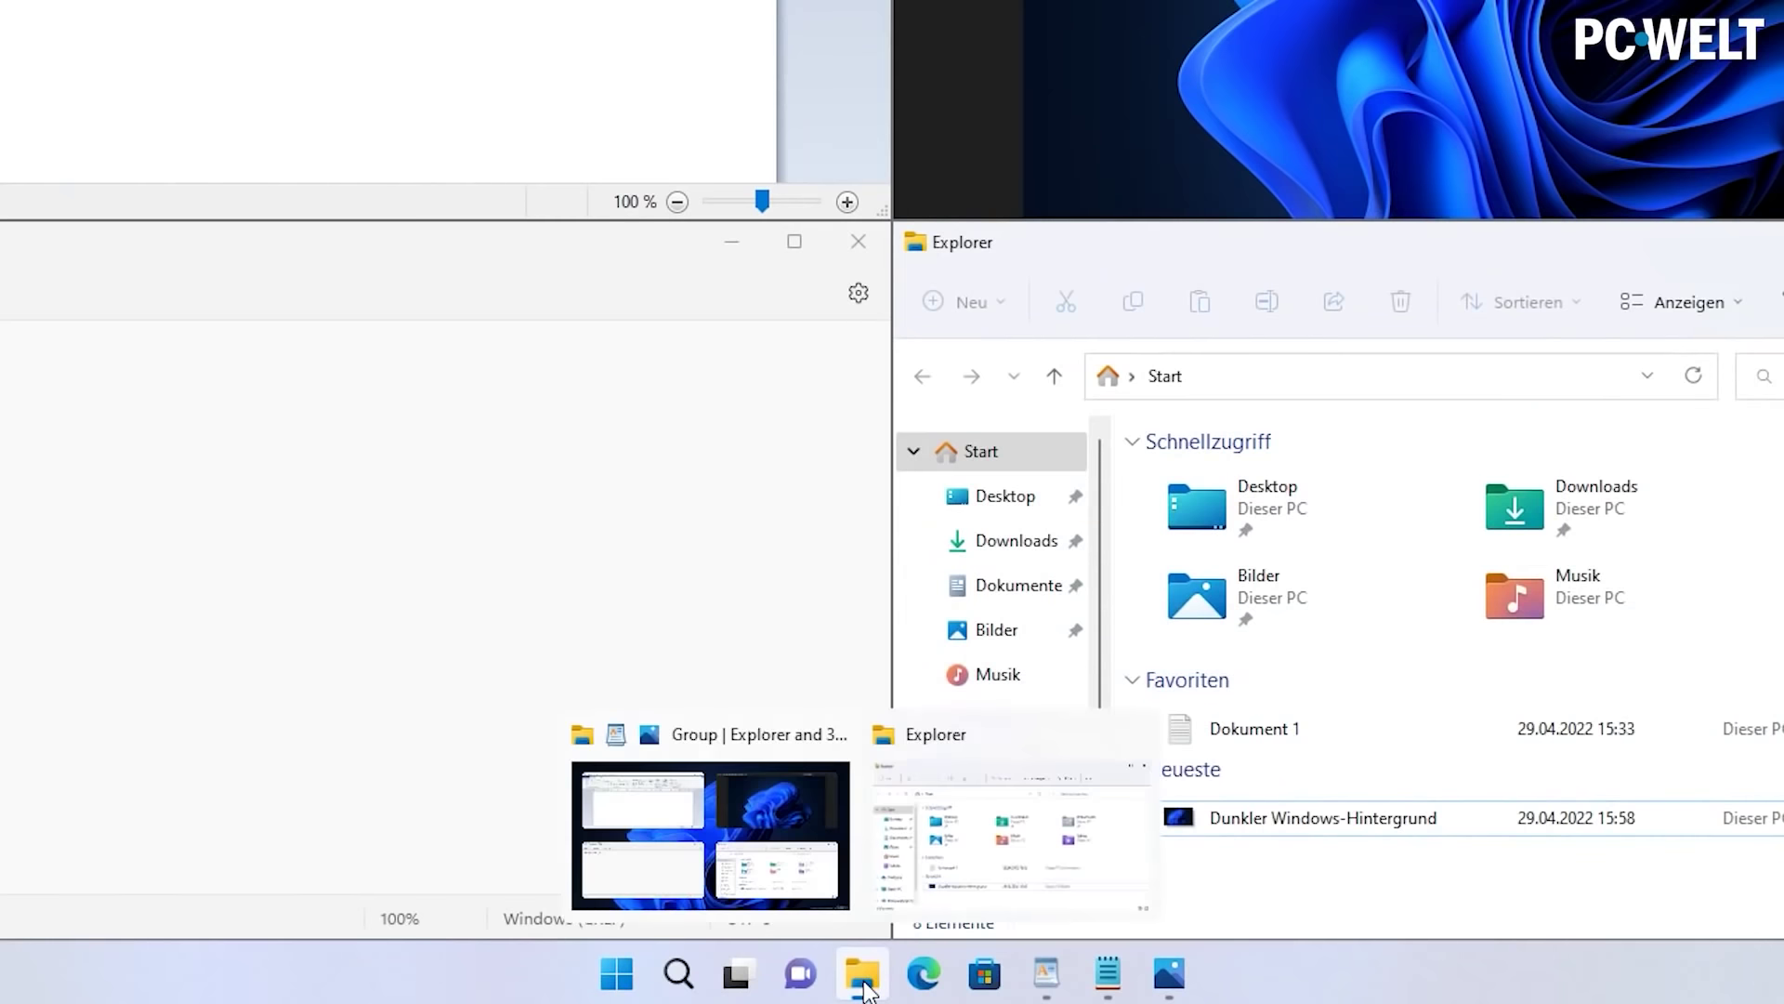
{"action": "right_click", "coordinate": [705, 829]}
{"action": "left_click", "coordinate": [799, 724]}
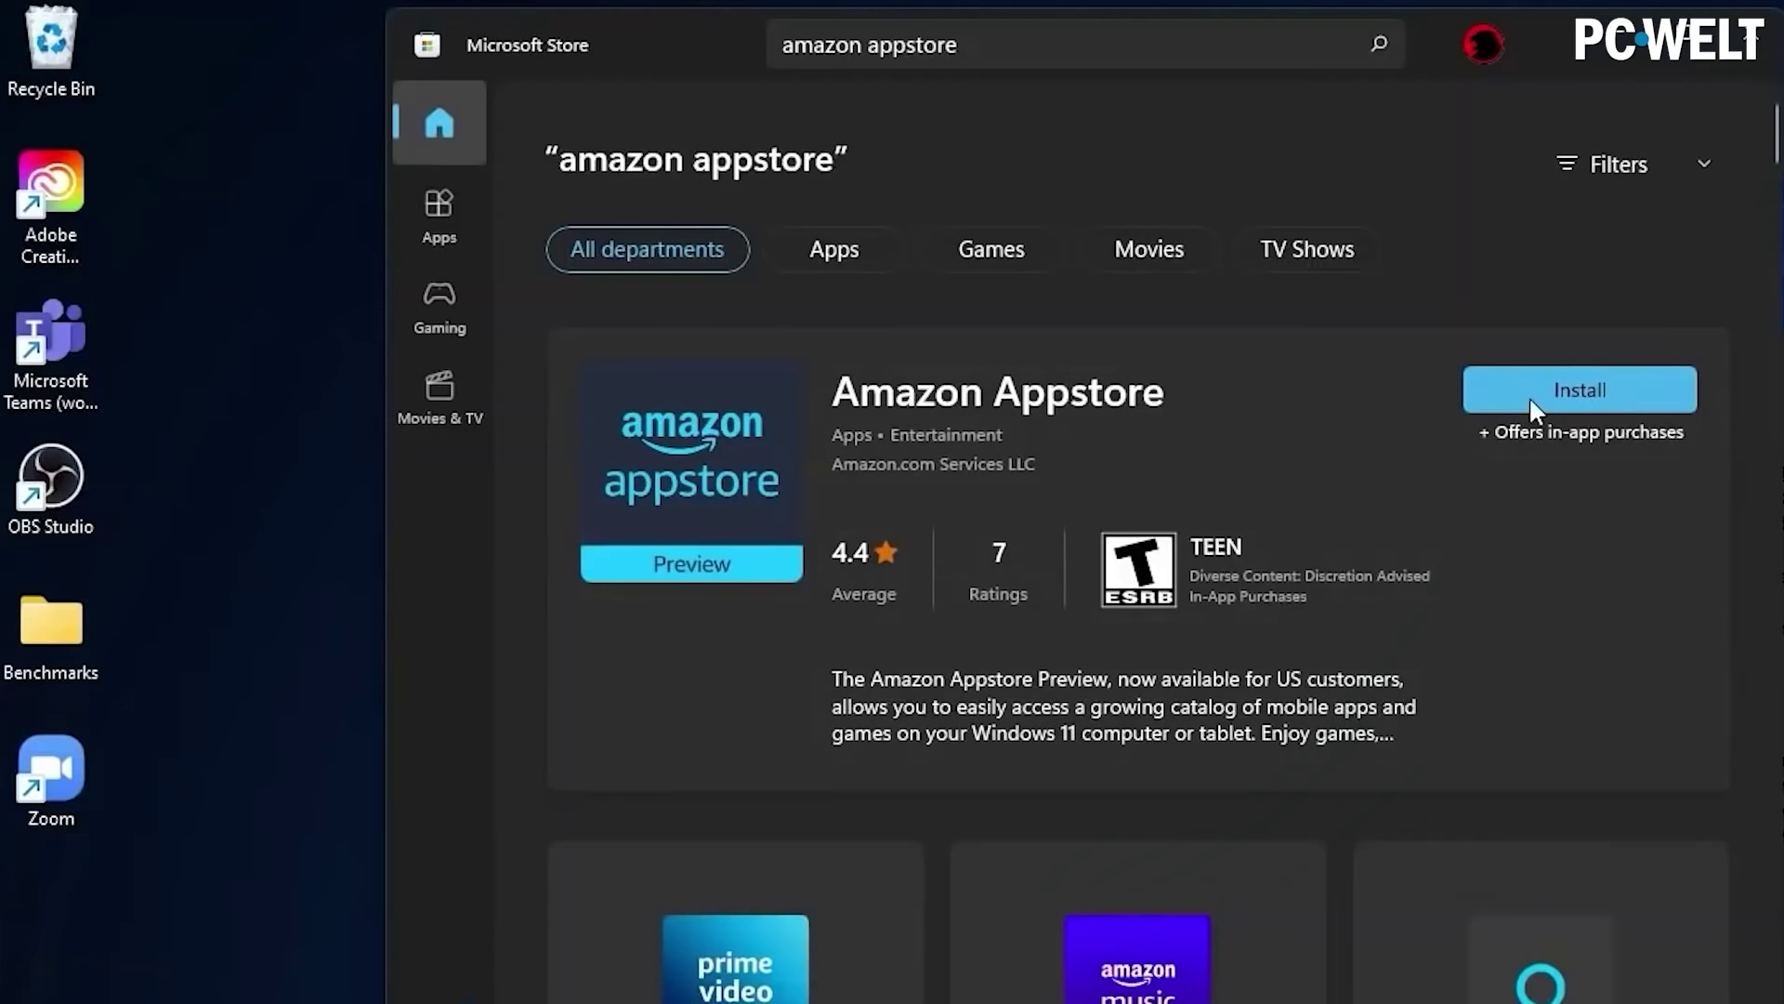
Start installing the Amazon Appstore from the Microsoft Store, and browse the Appstore's recommended apps and games.
{"action": "left_click", "coordinate": [1530, 396]}
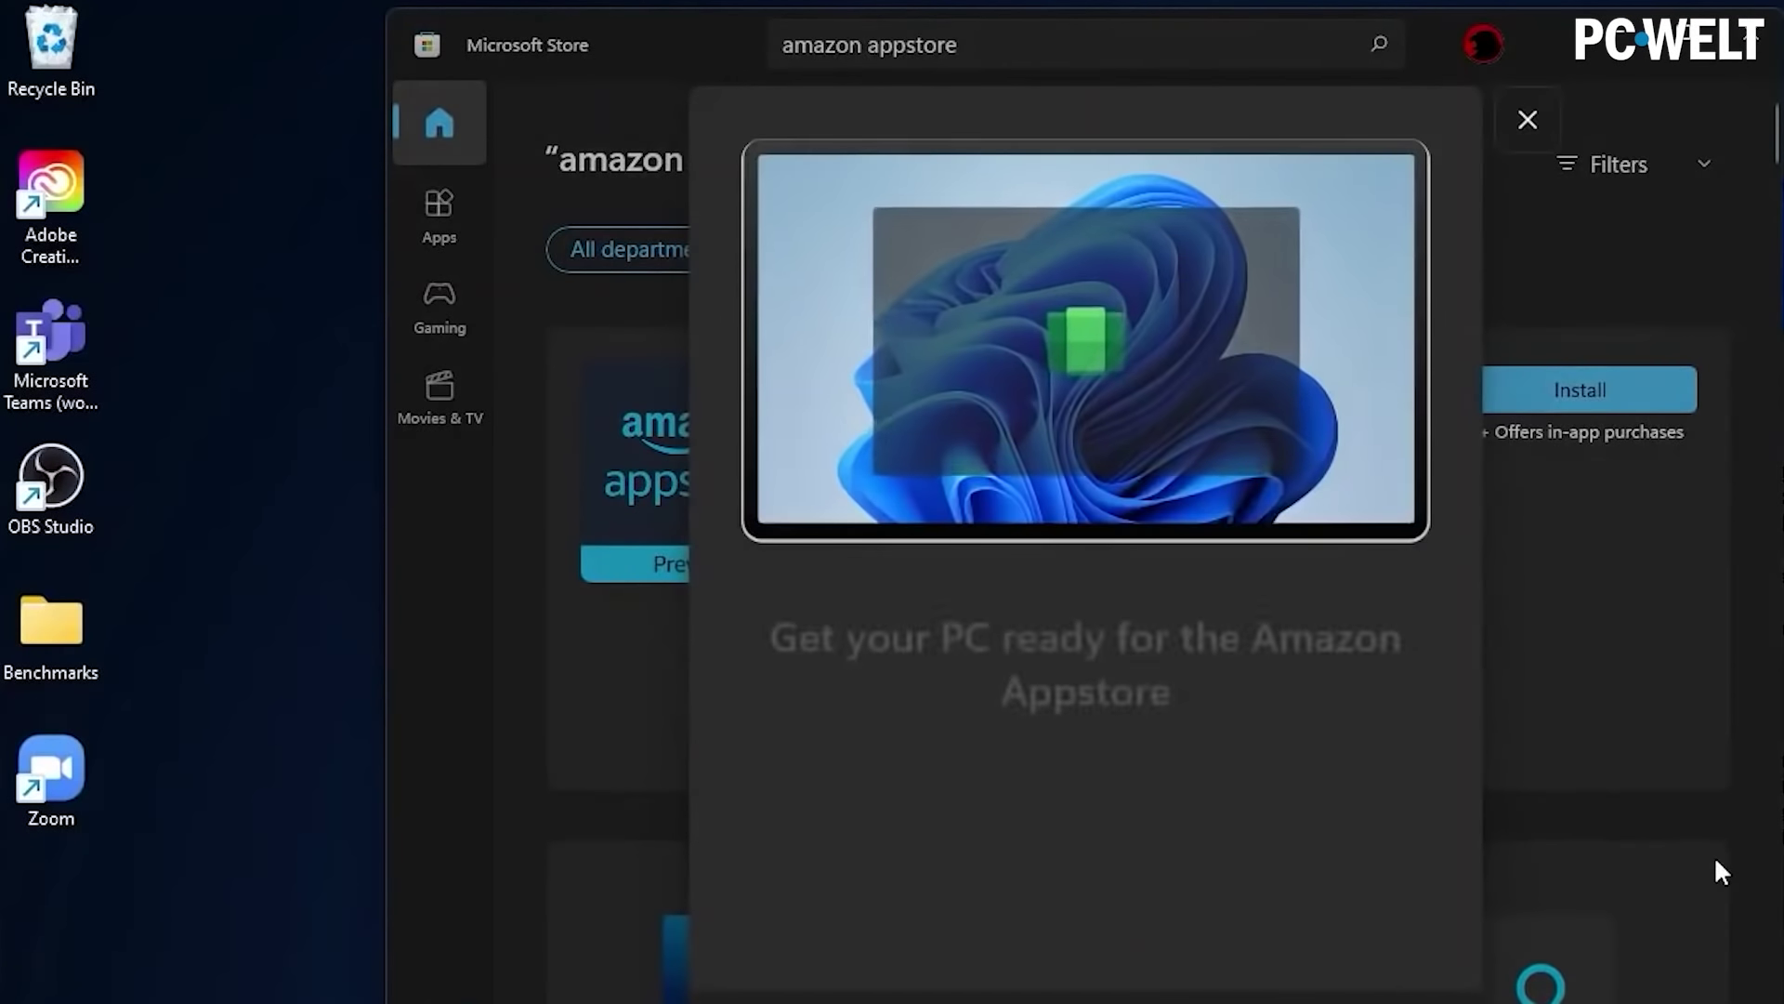
{"action": "left_click", "coordinate": [1217, 992]}
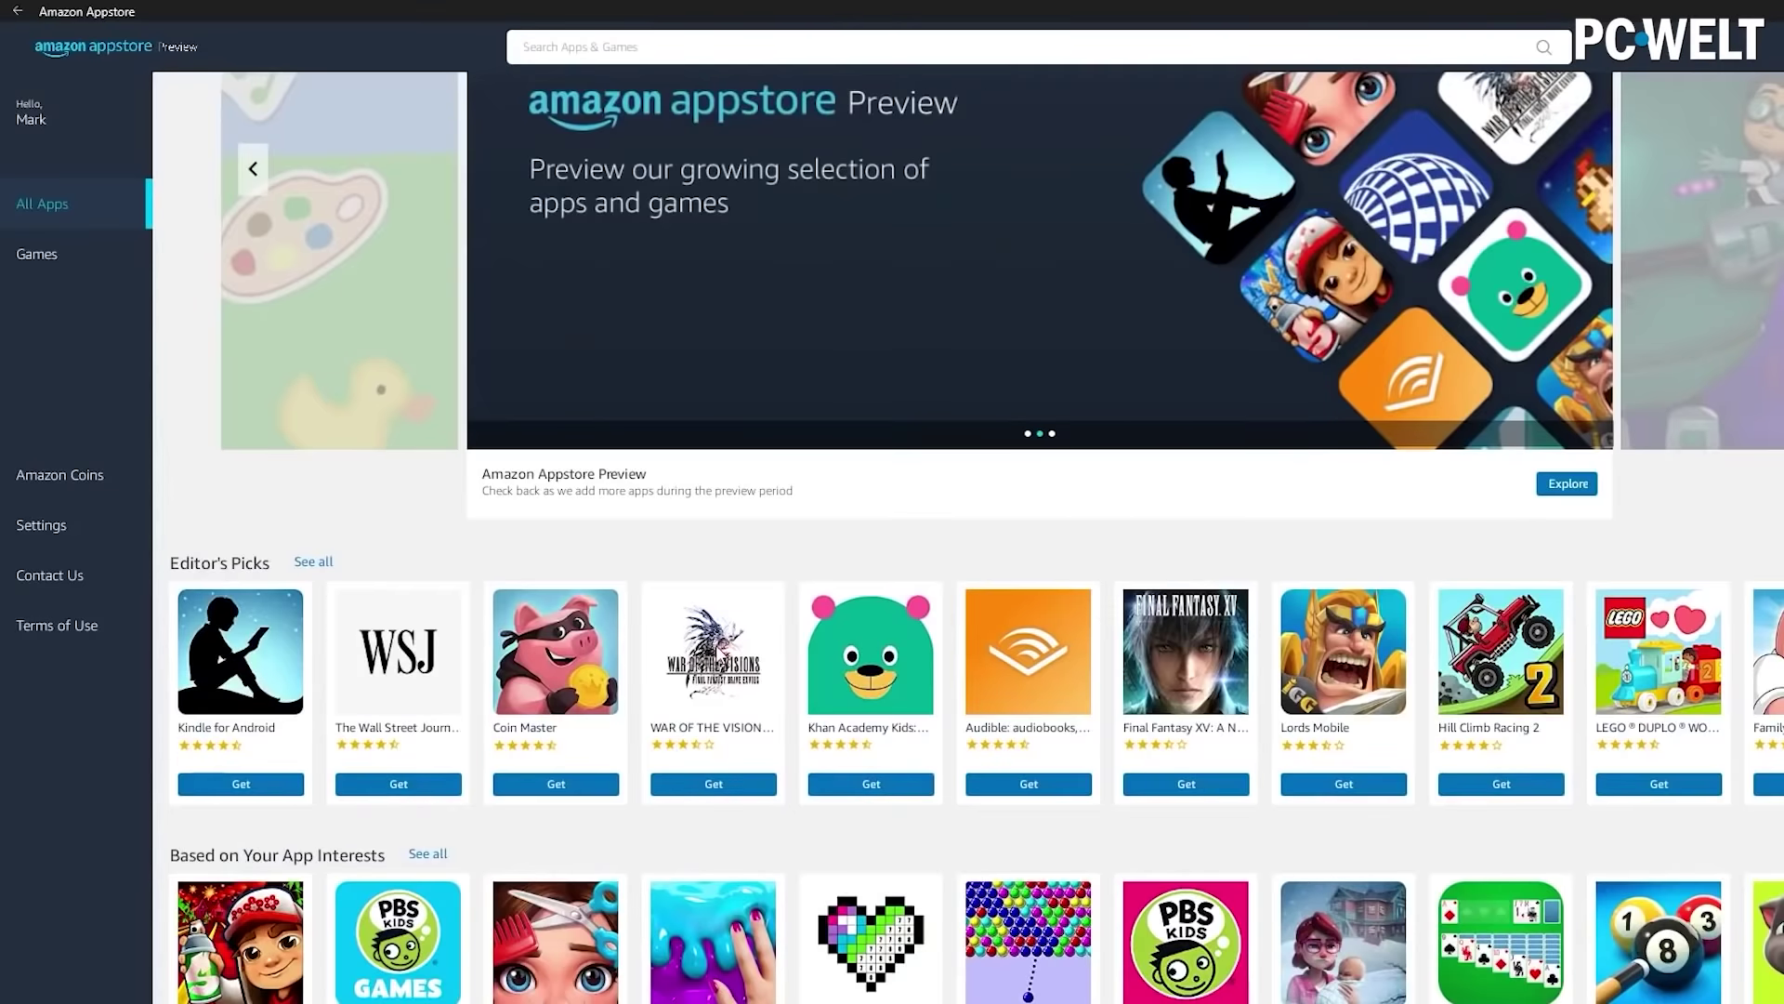
{"action": "scroll", "coordinate": [715, 645], "scroll_direction": "down", "scroll_amount": 2}
{"action": "scroll", "coordinate": [716, 645], "scroll_direction": "down", "scroll_amount": 5}
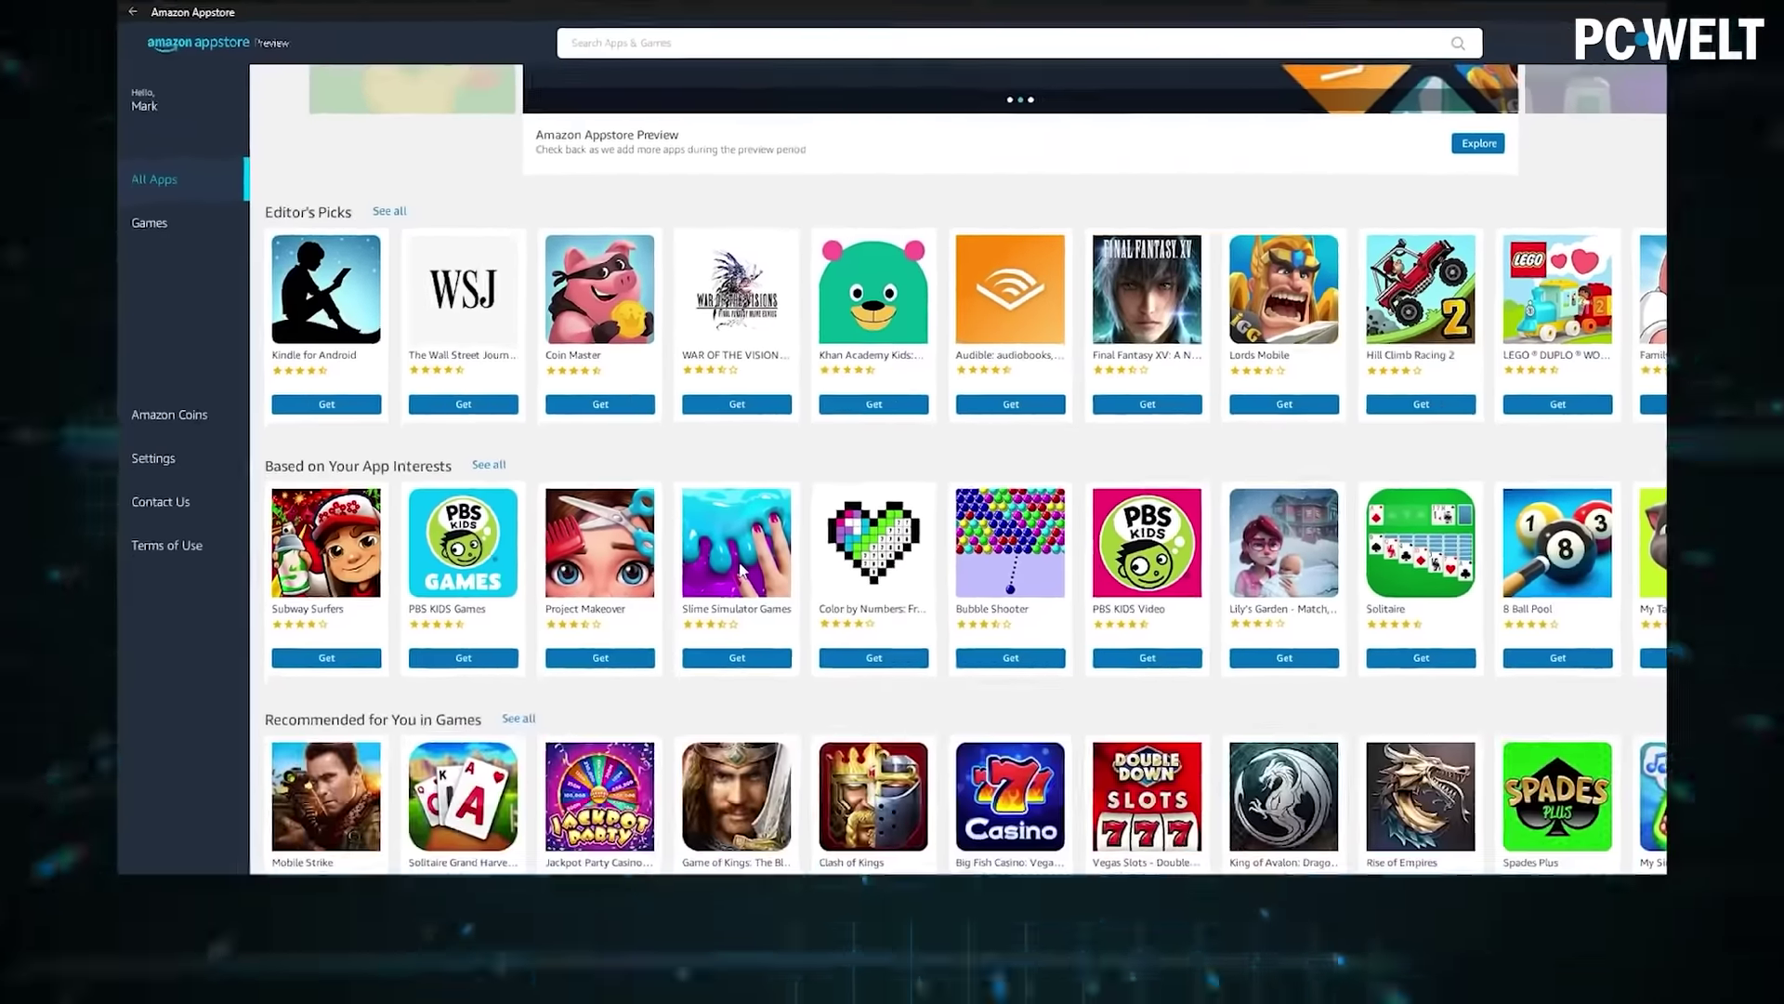